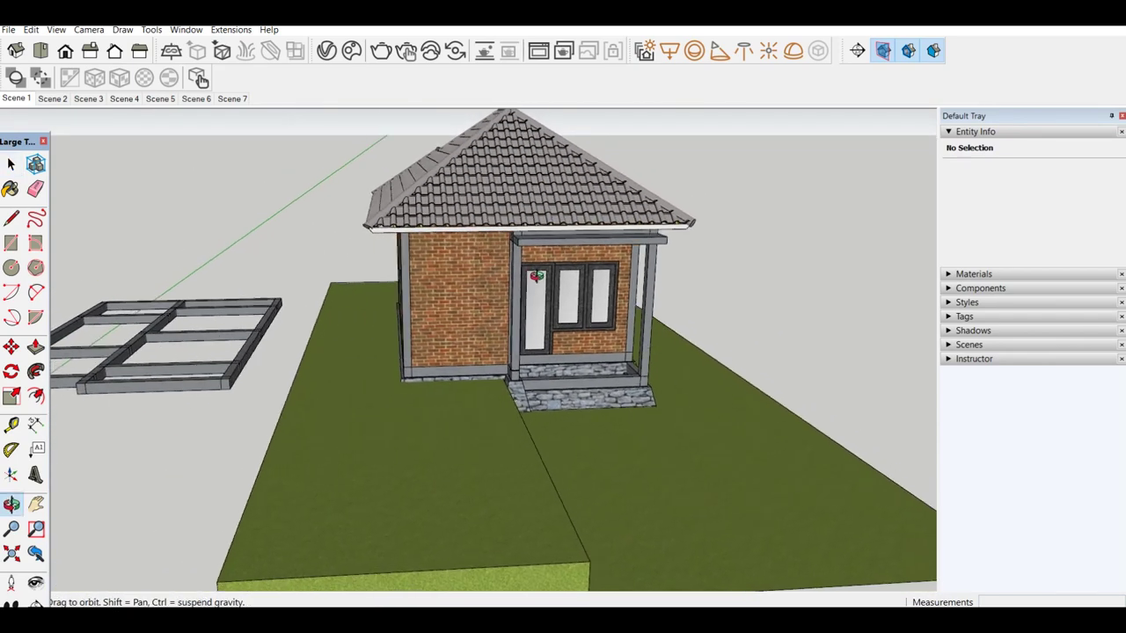
# Replace the YouTube search query with 'cara menghitung pembesian di sketchup' and run it.
pyautogui.moveTo(492, 290); pyautogui.dragTo(287, 301, button='middle')
pyautogui.scroll(2, 291, 307)
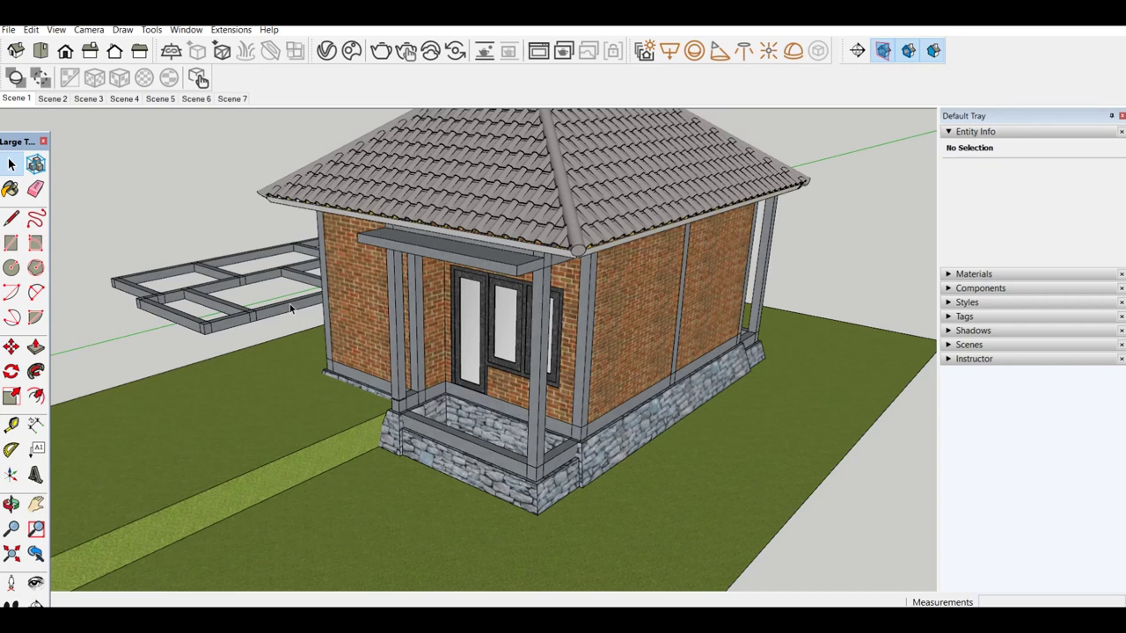
pyautogui.scroll(-2, 336, 295)
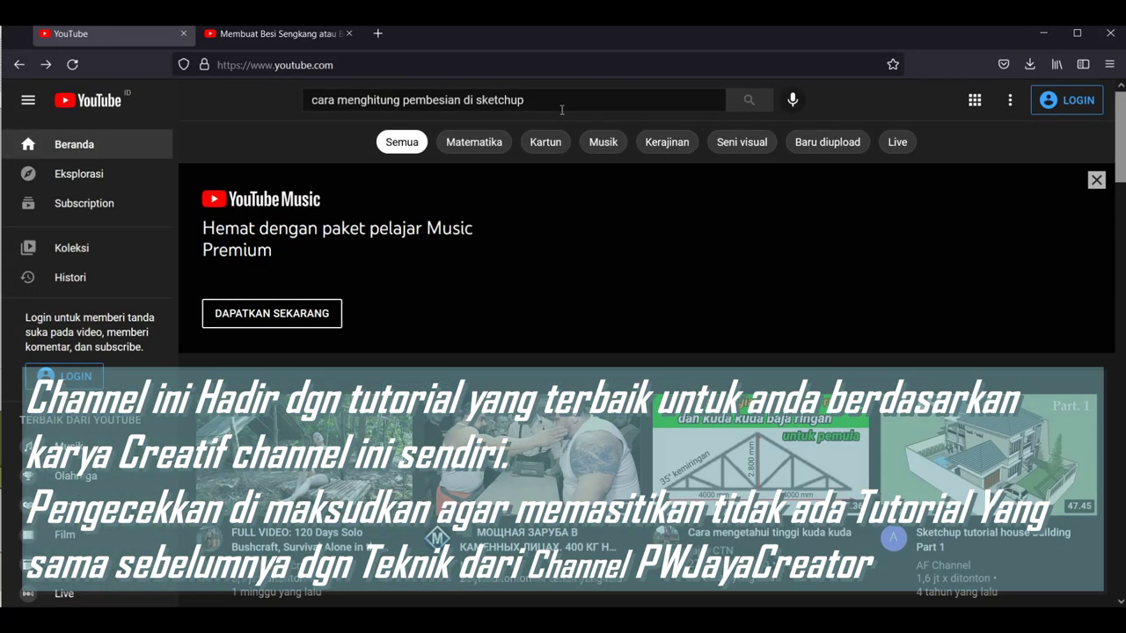
pyautogui.tripleClick(561, 109)
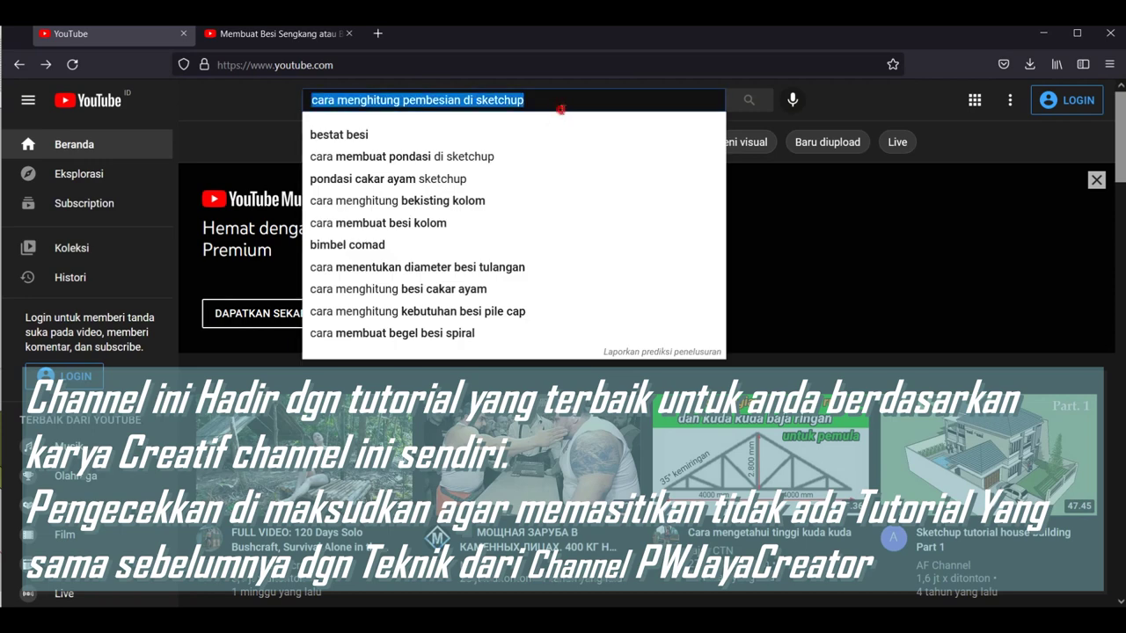
pyautogui.write('ca')
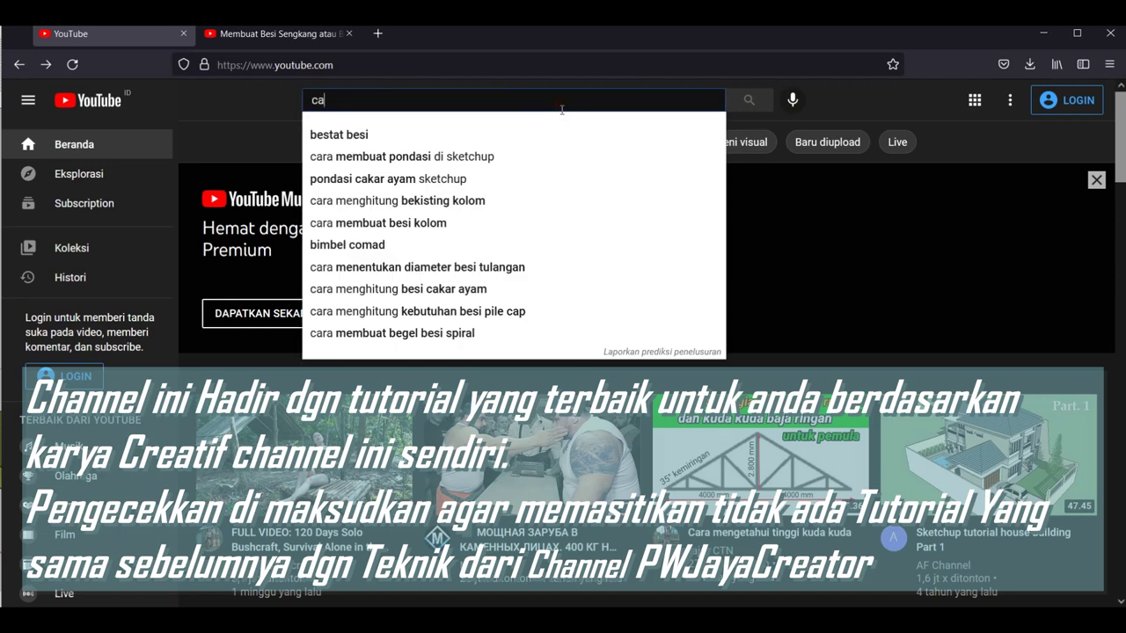
pyautogui.write('ra menghitung')
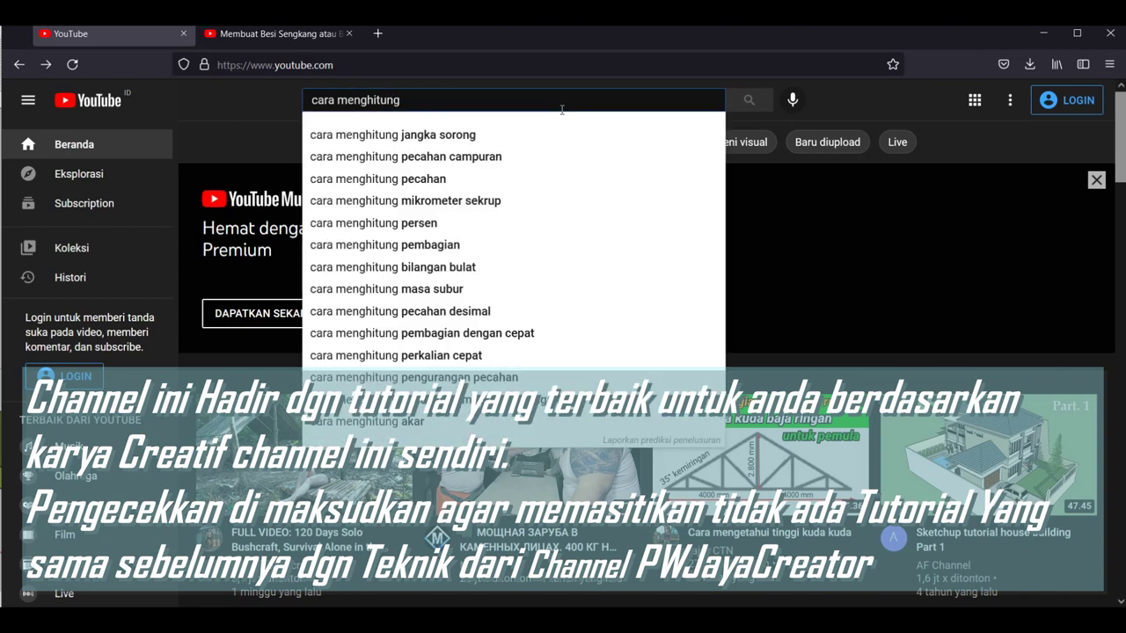
pyautogui.write(' pe')
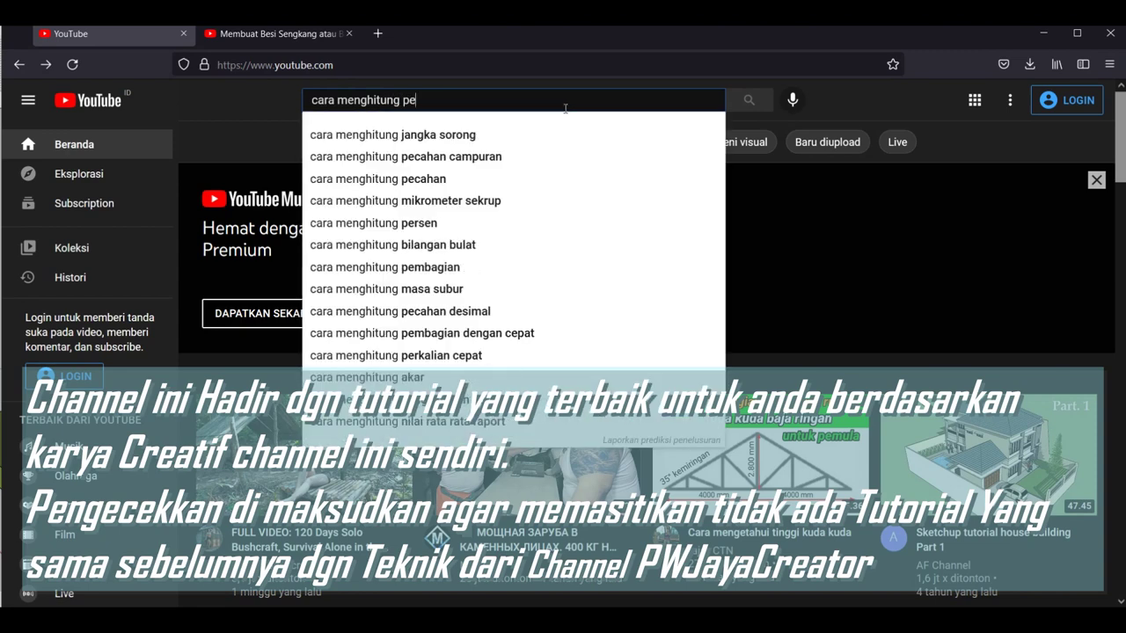
pyautogui.write('mbesian')
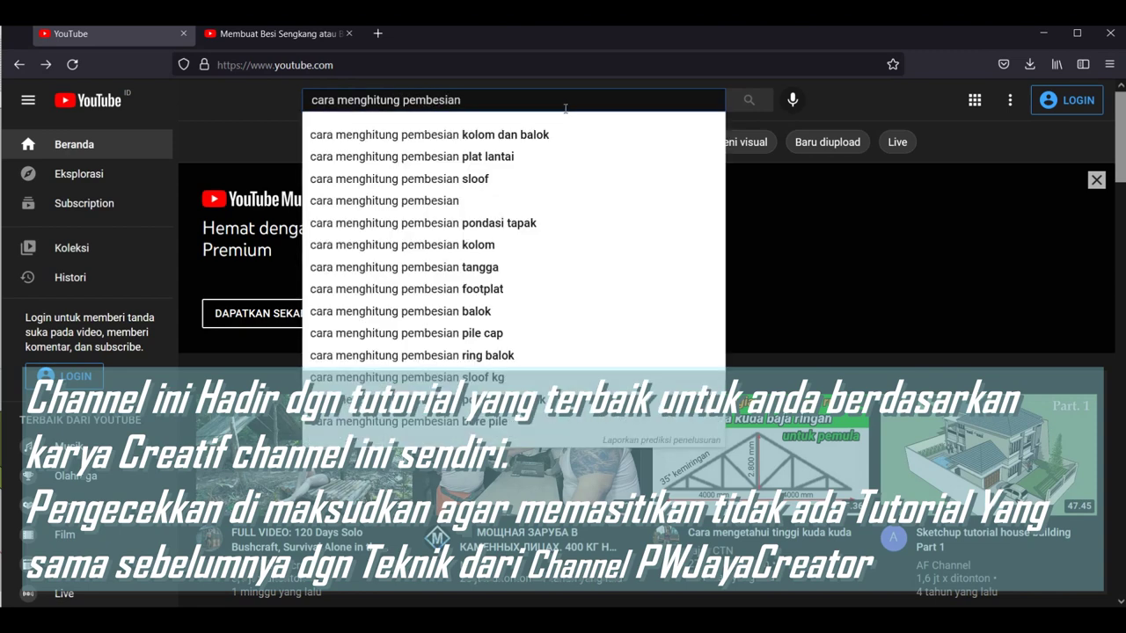
pyautogui.write(' di sketchup')
pyautogui.press('Return')
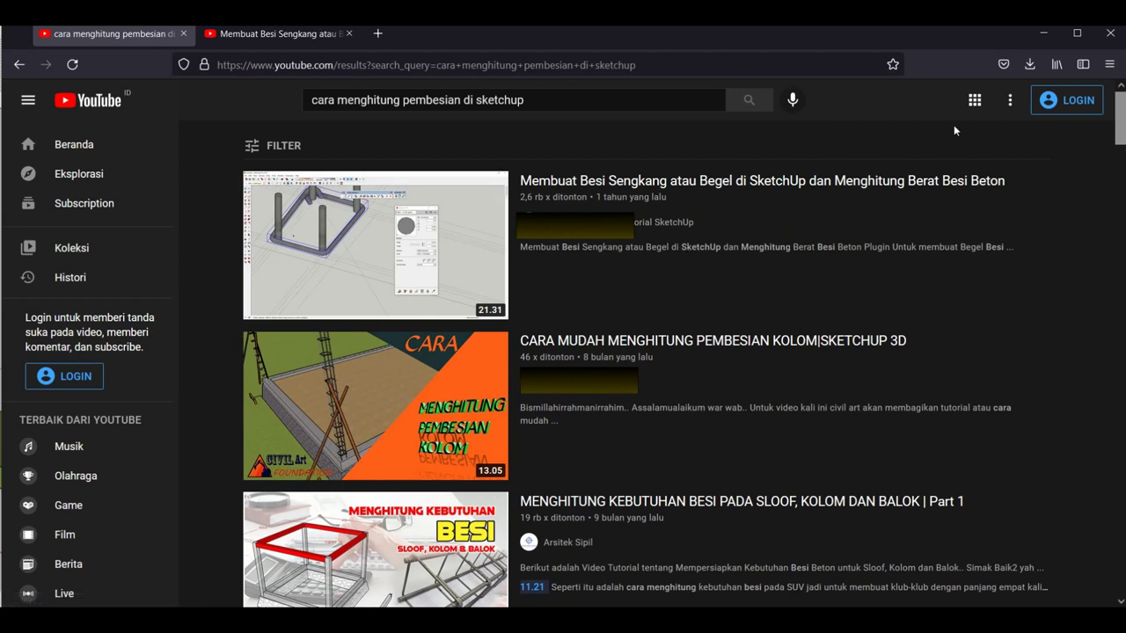
pyautogui.moveTo(551, 266)
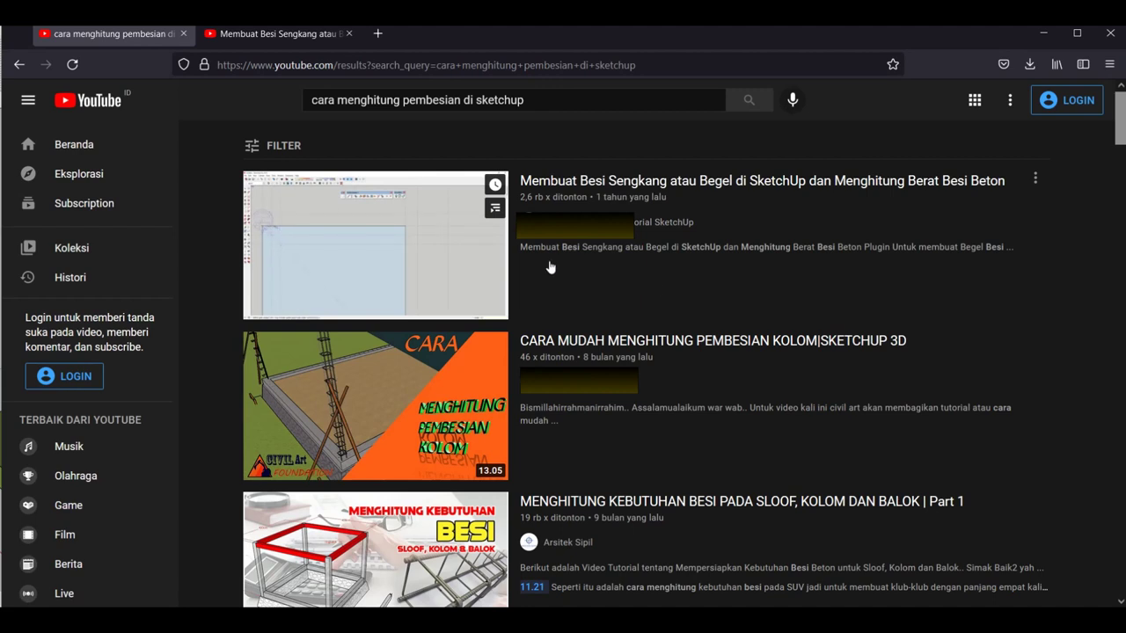
# Preview the 'Cara Mudah Menghitung Pembesian Kolom' video from about 2:19, then close its tab.
pyautogui.scroll(-3, 555, 250)
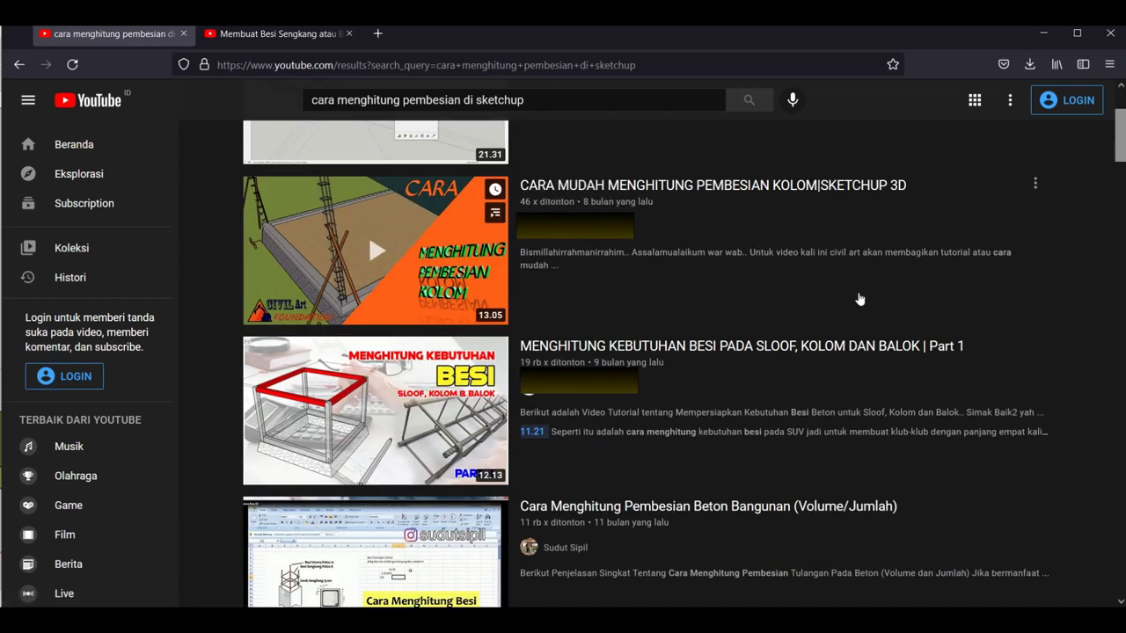
pyautogui.moveTo(867, 342)
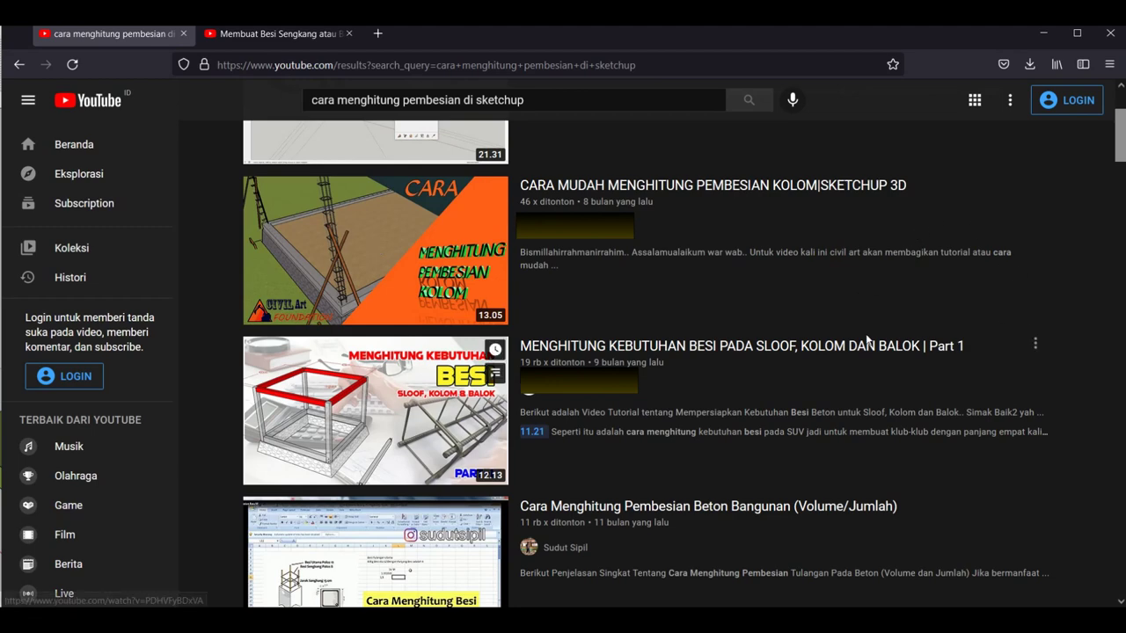
pyautogui.scroll(3, 926, 346)
pyautogui.scroll(-3, 442, 212)
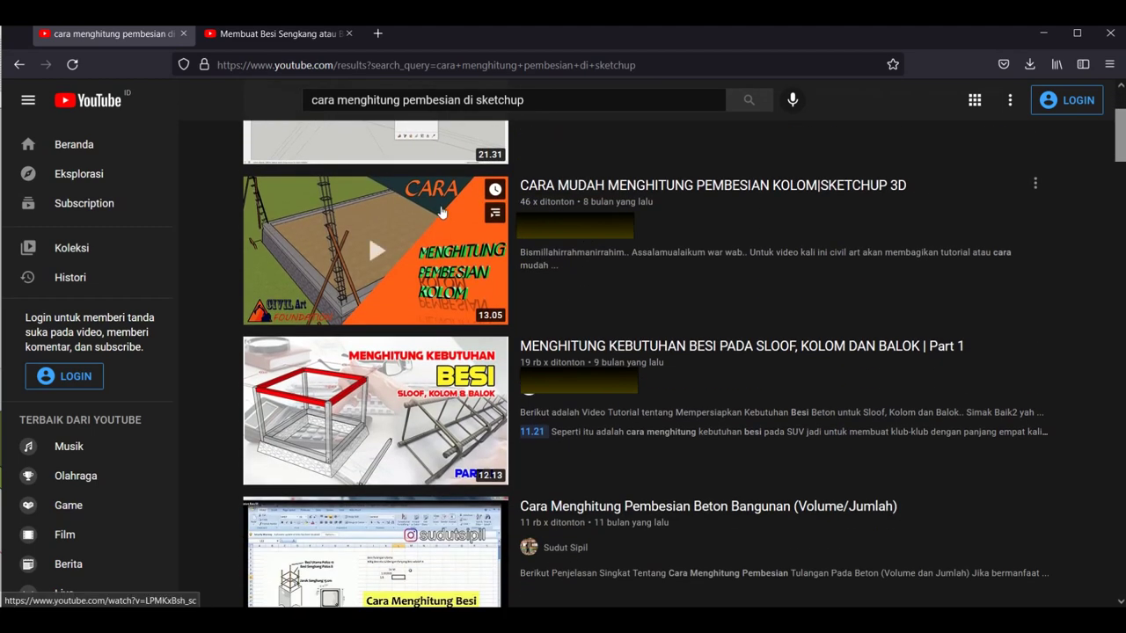
pyautogui.middleClick(441, 212)
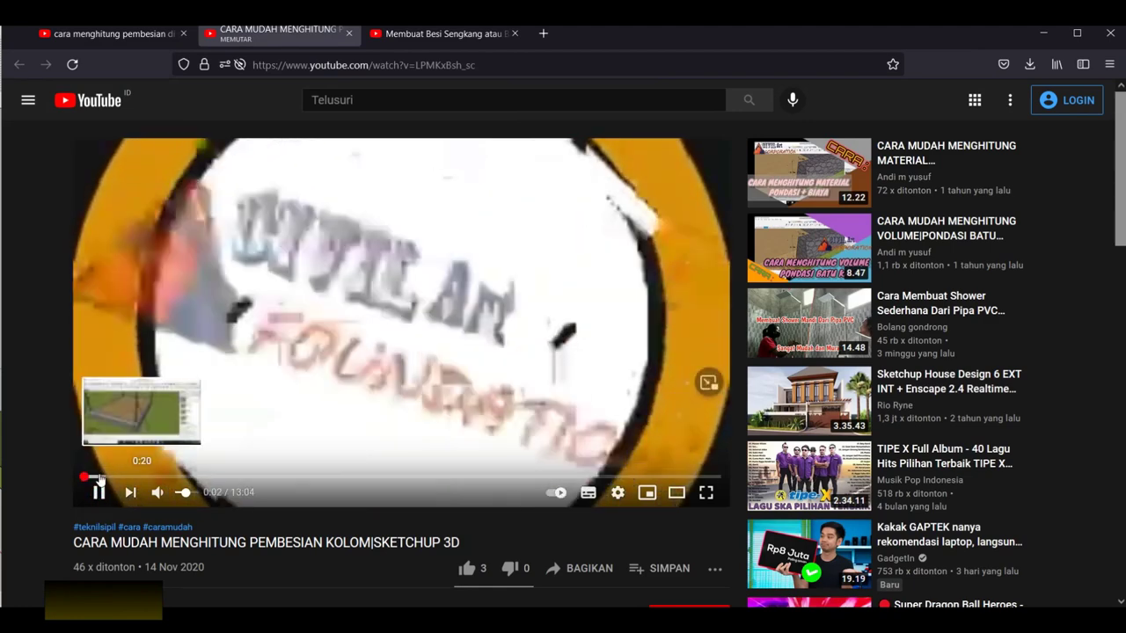
pyautogui.click(195, 478)
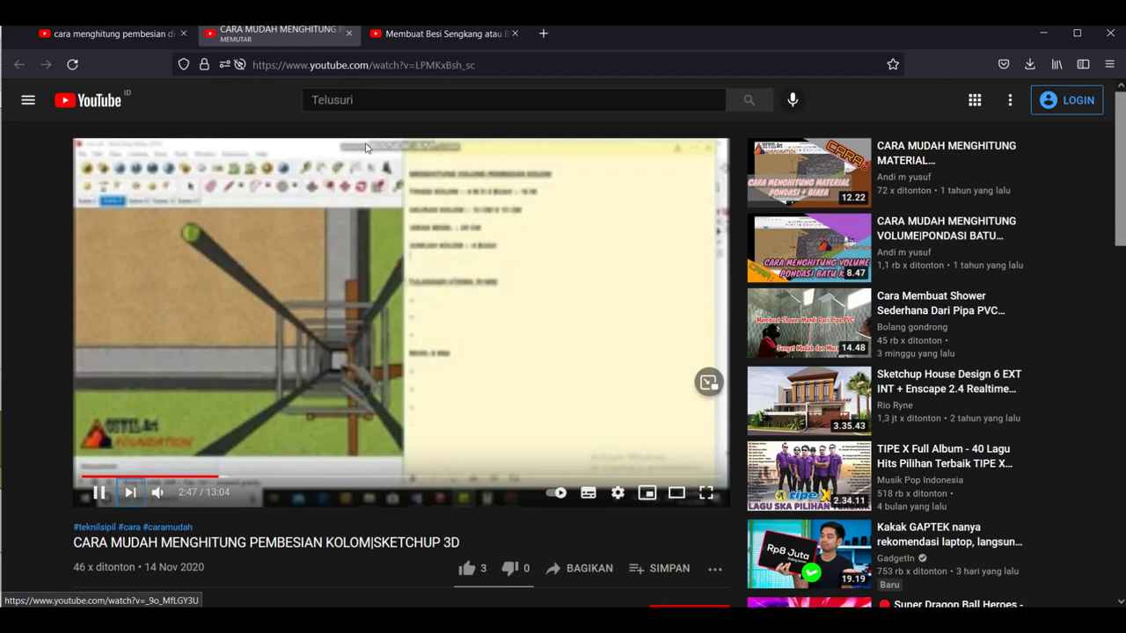
pyautogui.click(351, 34)
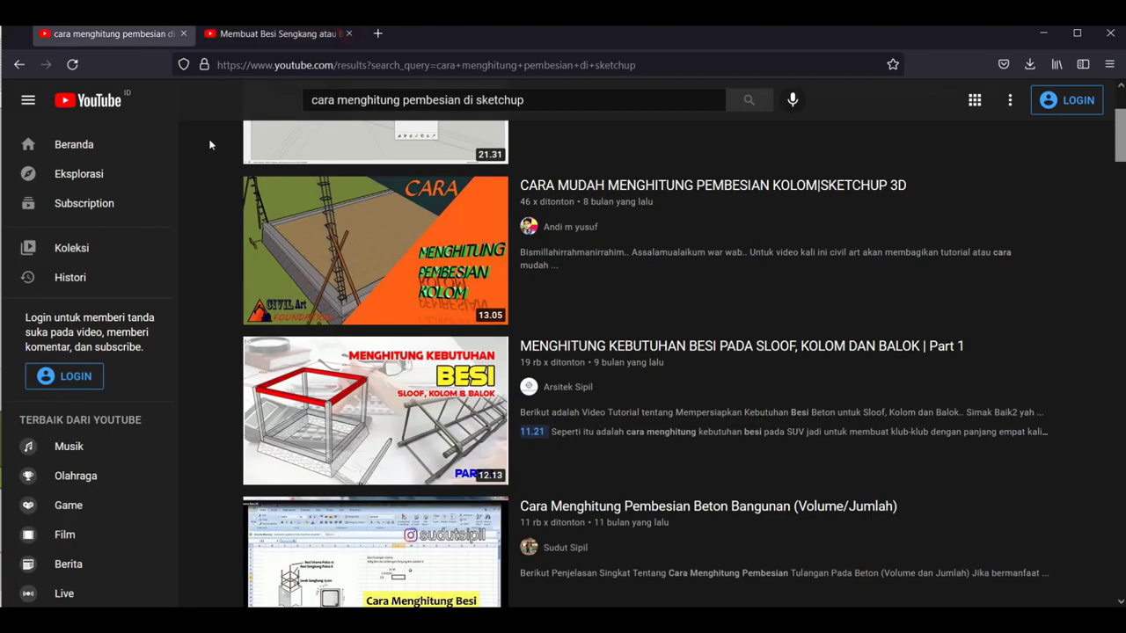
# Scroll through the remaining rebar calculation search results.
pyautogui.scroll(-3, 392, 324)
pyautogui.scroll(4, 395, 319)
pyautogui.scroll(-6, 414, 310)
pyautogui.scroll(3, 417, 307)
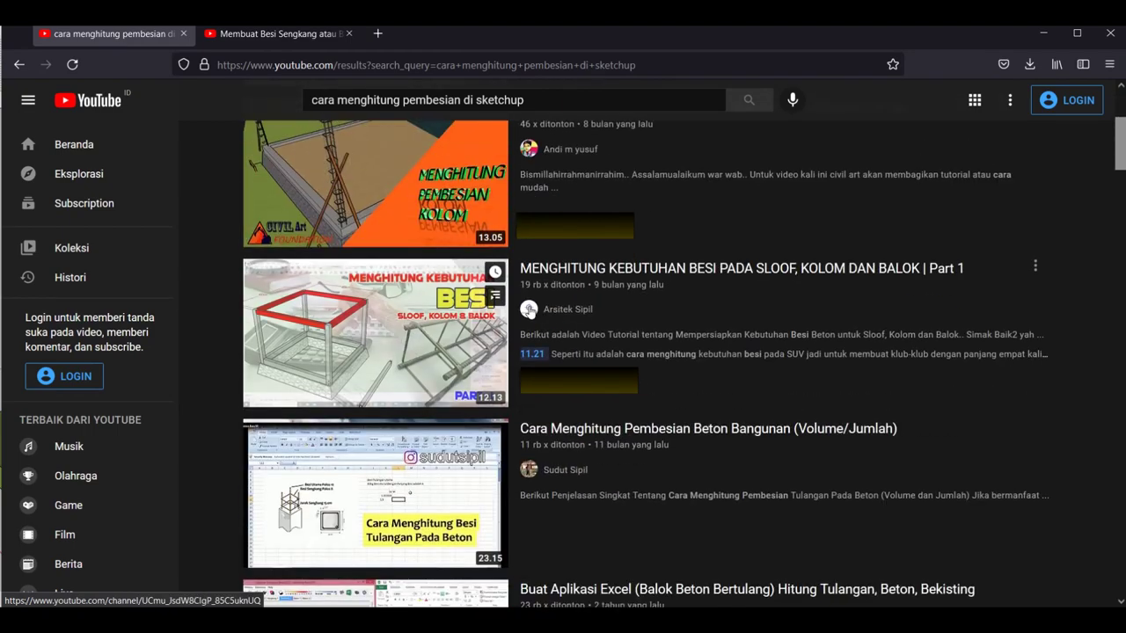
pyautogui.scroll(-3, 440, 312)
pyautogui.scroll(-4, 537, 317)
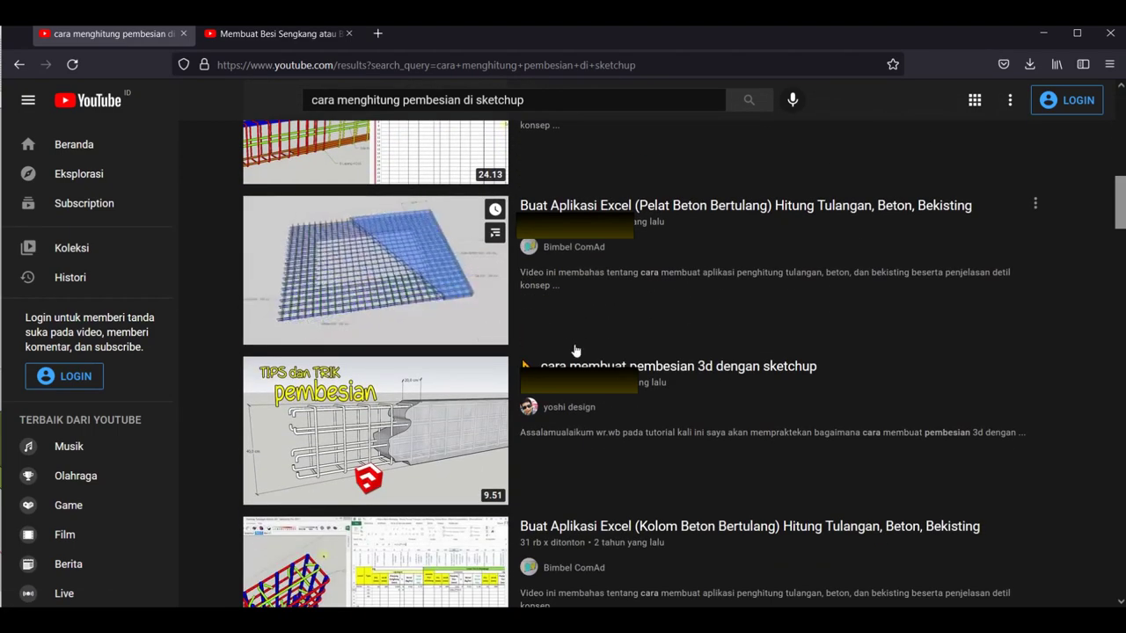
pyautogui.scroll(-3, 396, 380)
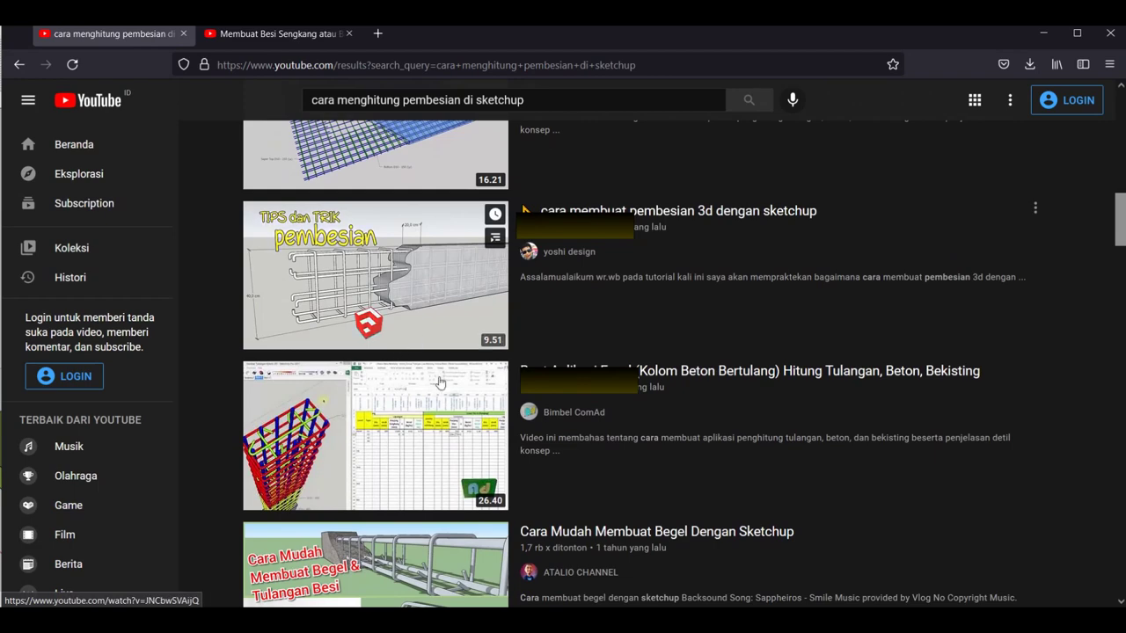
pyautogui.scroll(-4, 405, 383)
pyautogui.scroll(-4, 431, 391)
pyautogui.scroll(-5, 444, 395)
pyautogui.scroll(-5, 443, 395)
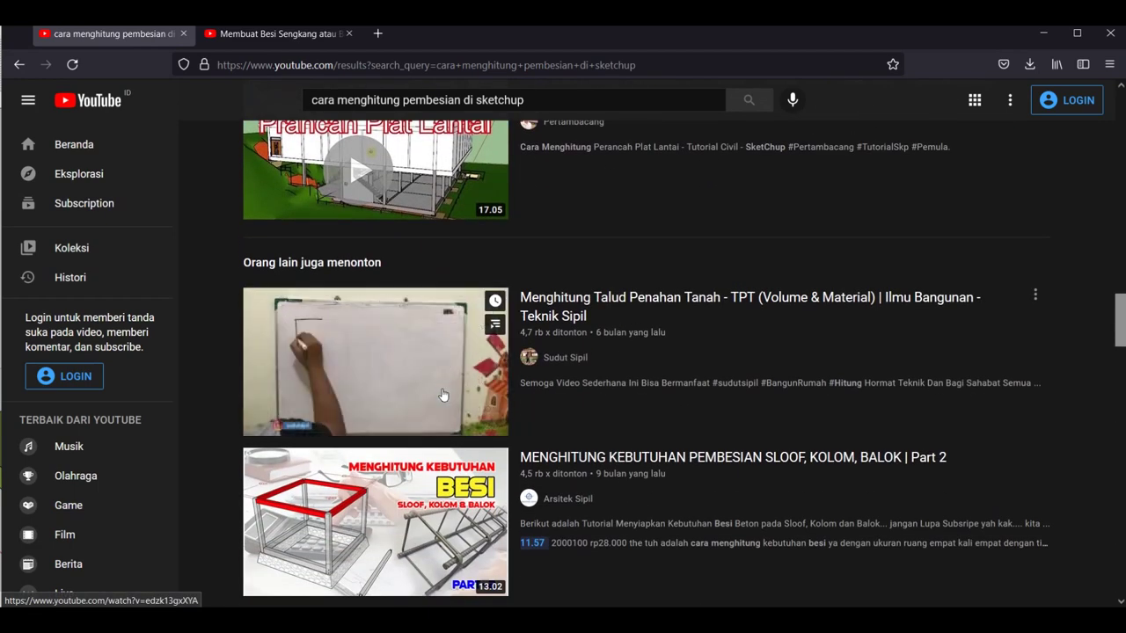
pyautogui.scroll(-4, 444, 396)
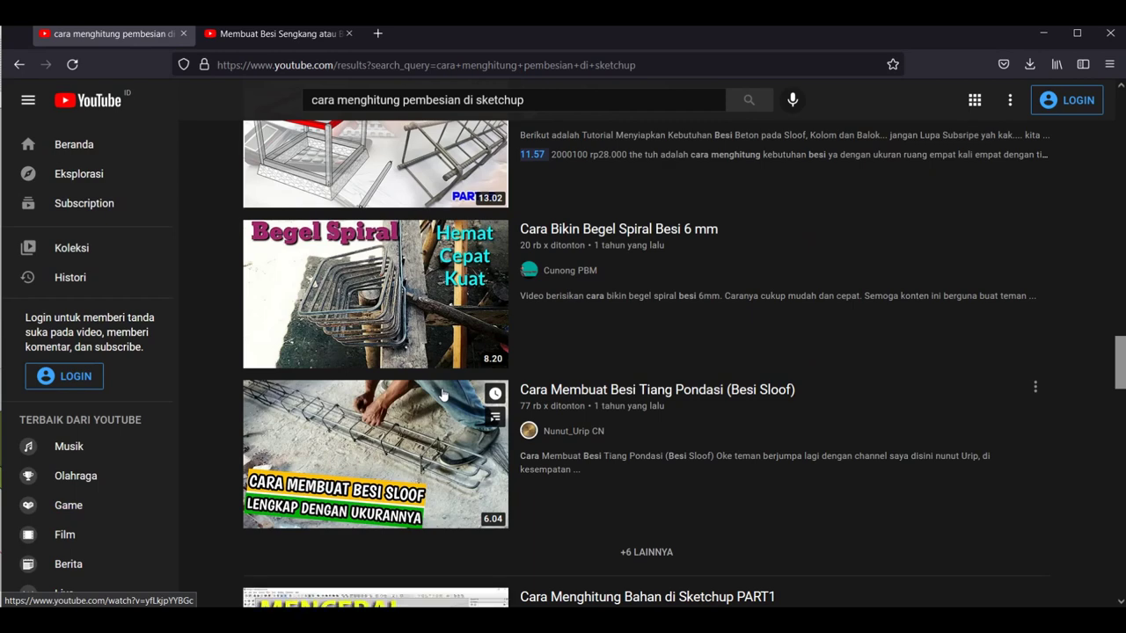
pyautogui.scroll(-4, 443, 396)
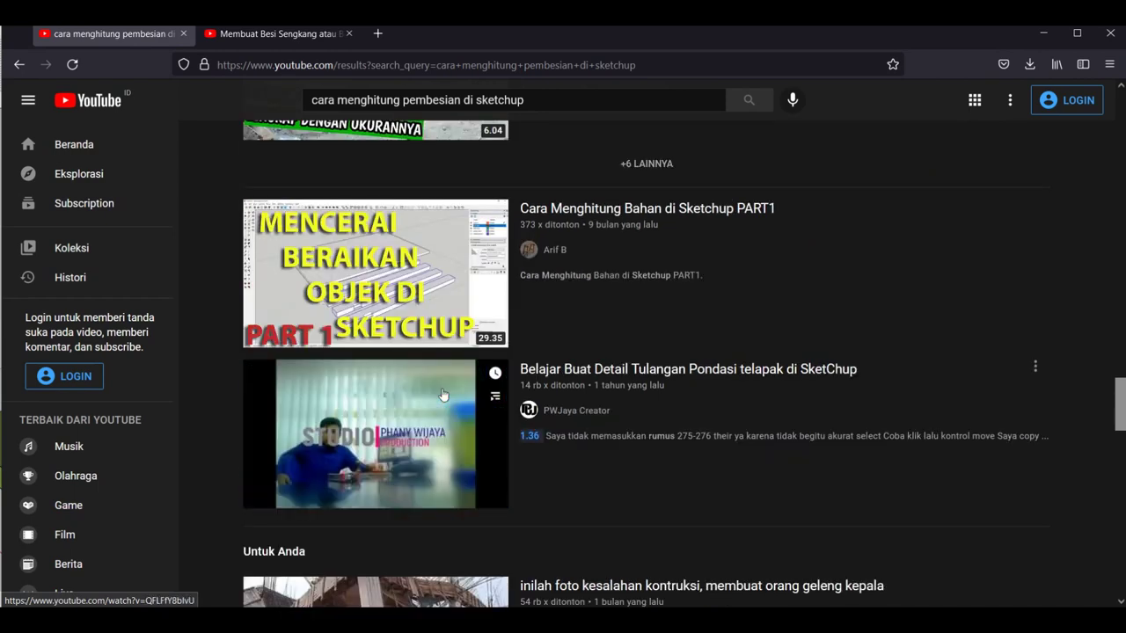
pyautogui.scroll(-4, 443, 396)
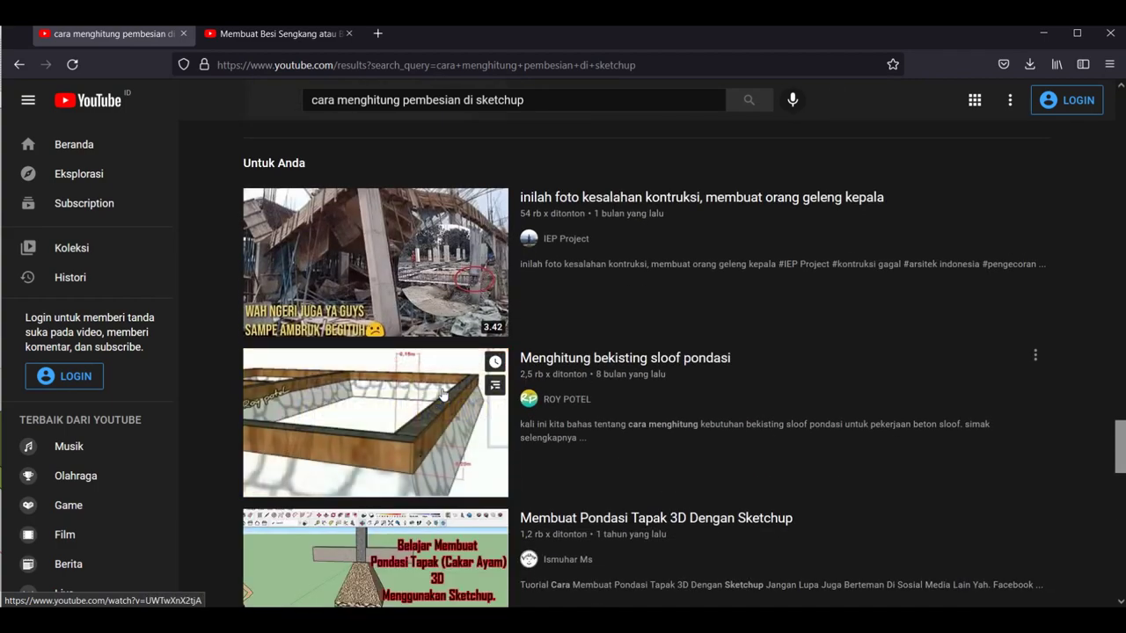
pyautogui.scroll(3, 443, 395)
pyautogui.scroll(-10, 573, 244)
pyautogui.scroll(15, 572, 243)
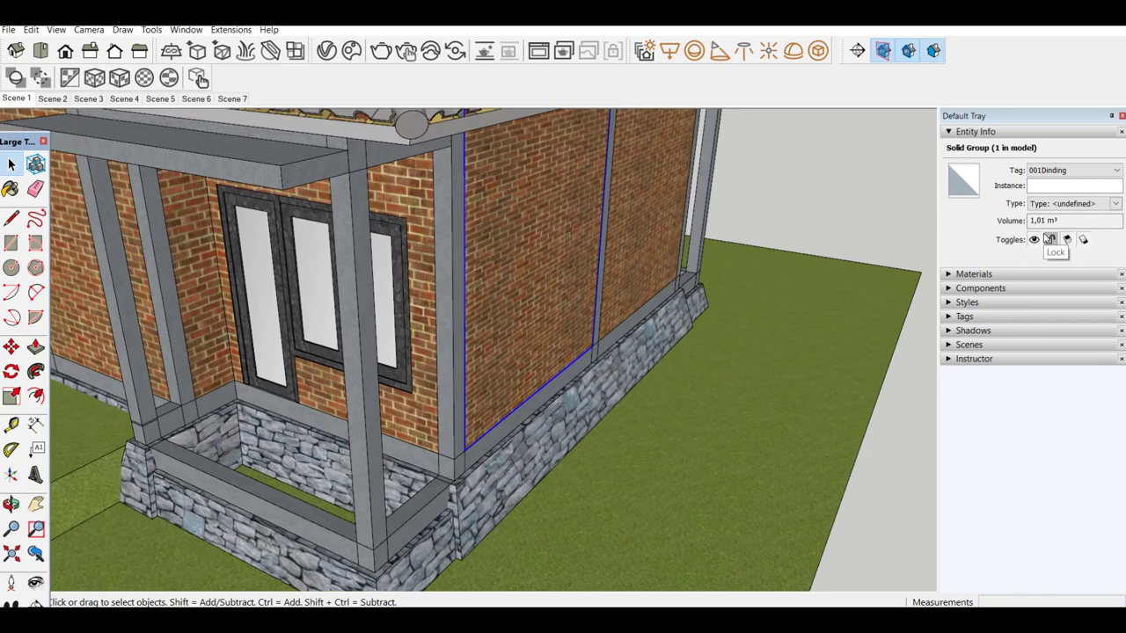
# Read the stone plinth group's 9,52 m³ volume in Entity Info, then deselect it.
pyautogui.scroll(-5, 597, 372)
pyautogui.scroll(5, 492, 475)
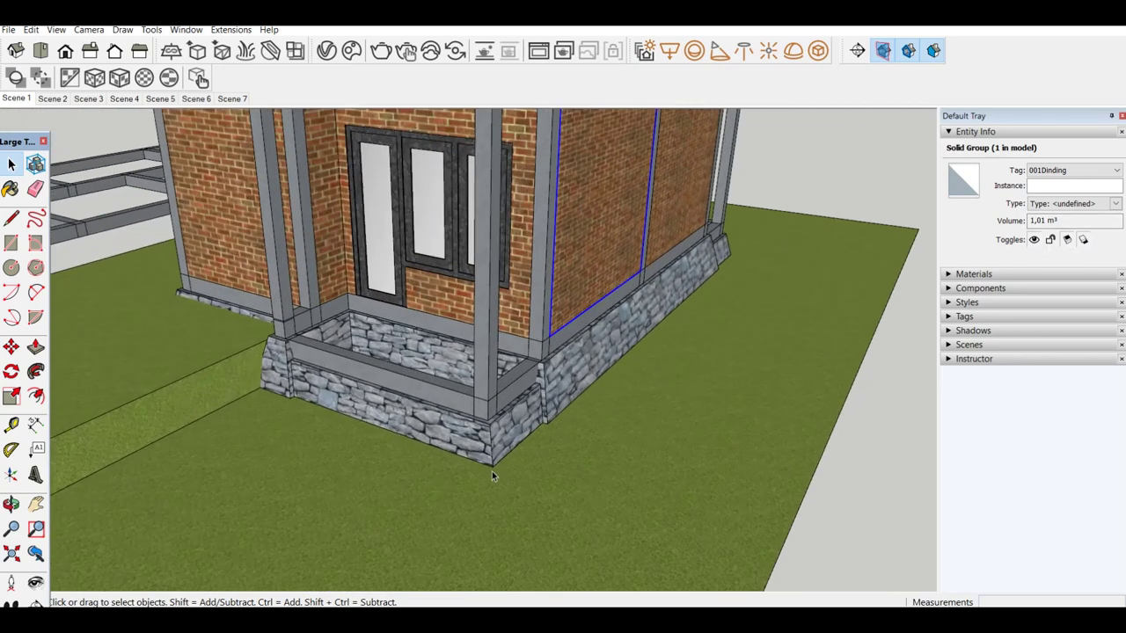
pyautogui.scroll(2, 497, 457)
pyautogui.scroll(2, 501, 437)
pyautogui.click(526, 405)
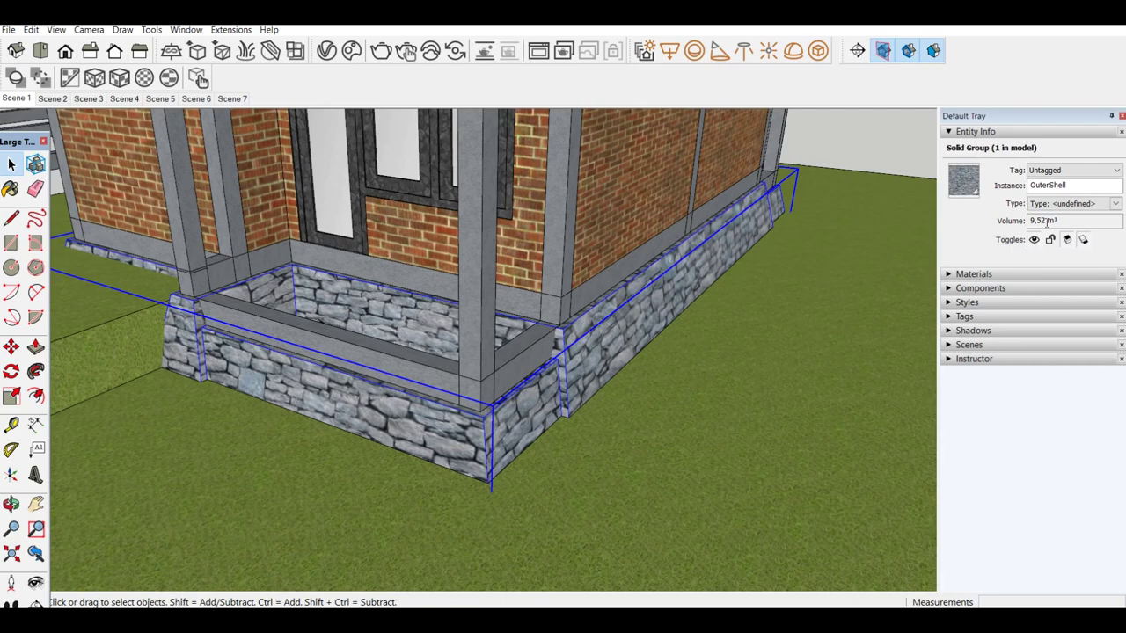
pyautogui.click(884, 159)
# Switch to the Front standard view and orbit around the front of the house.
pyautogui.scroll(-3, 406, 506)
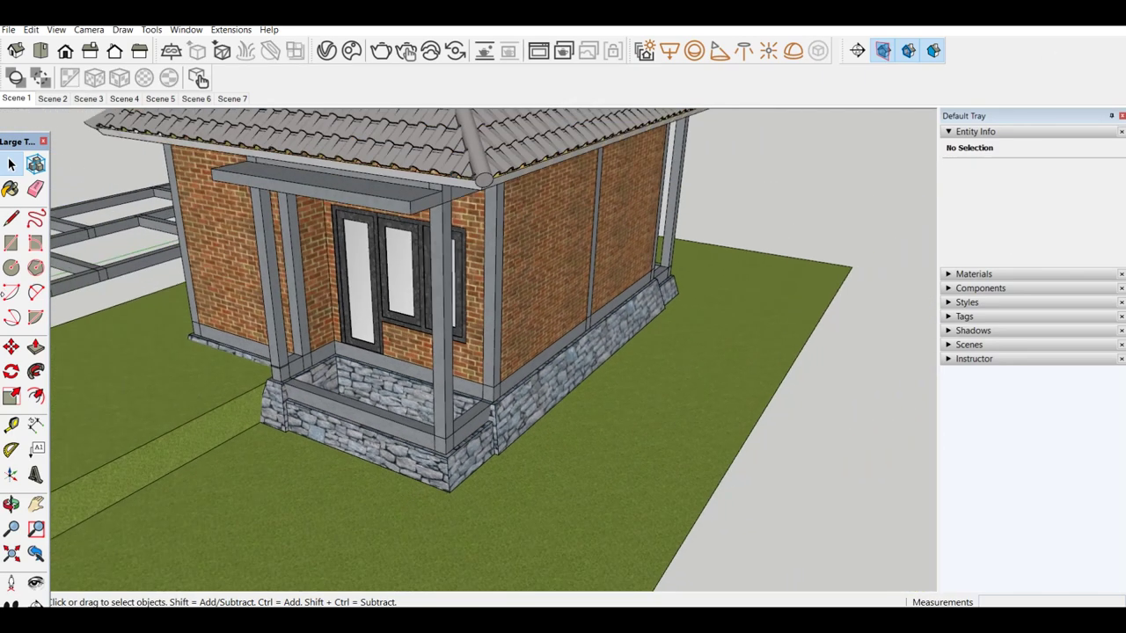
pyautogui.click(65, 50)
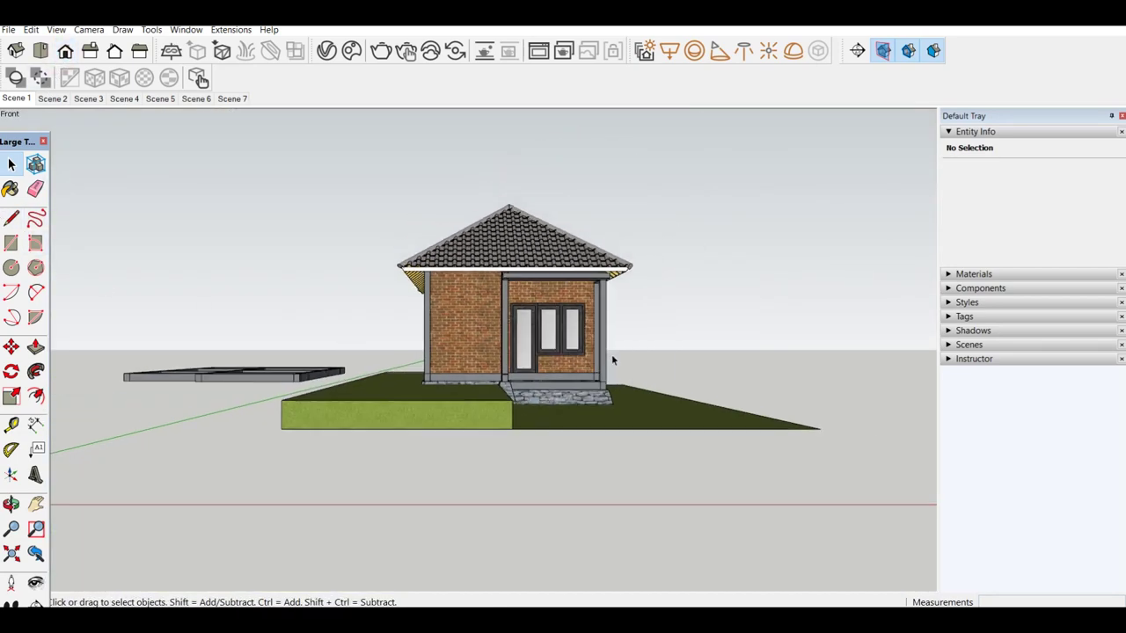
pyautogui.scroll(3, 607, 354)
pyautogui.scroll(3, 485, 397)
pyautogui.moveTo(484, 396)
pyautogui.mouseDown(button='middle')
pyautogui.moveTo(510, 391)
pyautogui.moveTo(211, 433)
pyautogui.mouseUp(button='middle')
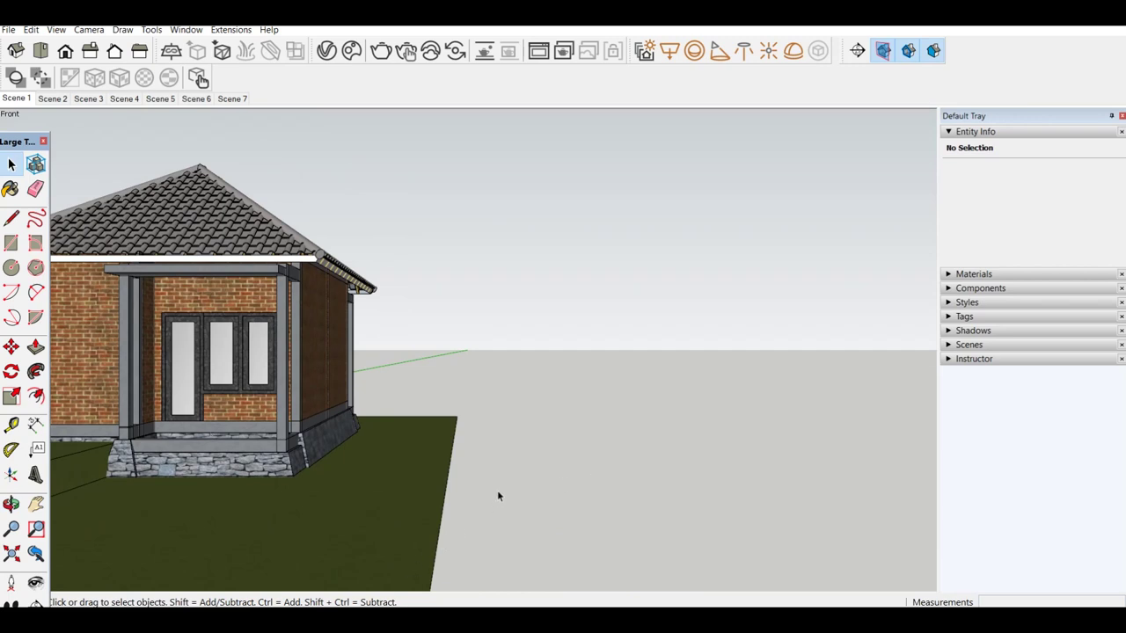
pyautogui.scroll(-2, 540, 432)
pyautogui.scroll(3, 372, 460)
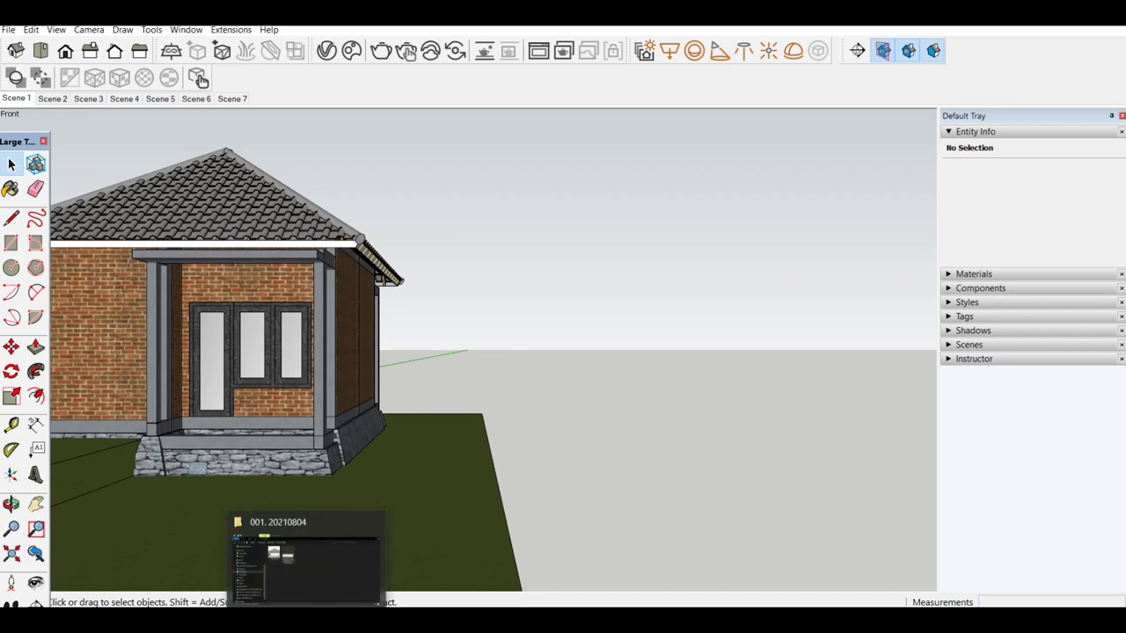
# Open the 11x30.png lap-splice drawing from the Bandicam\001.11.07.2021 folder.
pyautogui.click(303, 554)
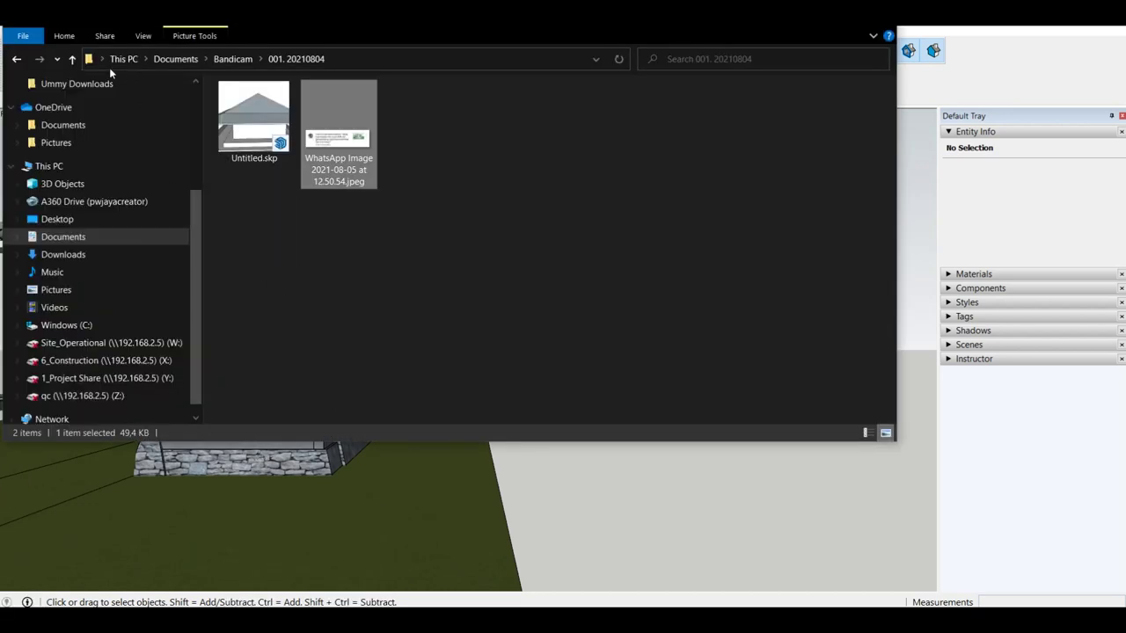
pyautogui.click(72, 60)
pyautogui.doubleClick(338, 128)
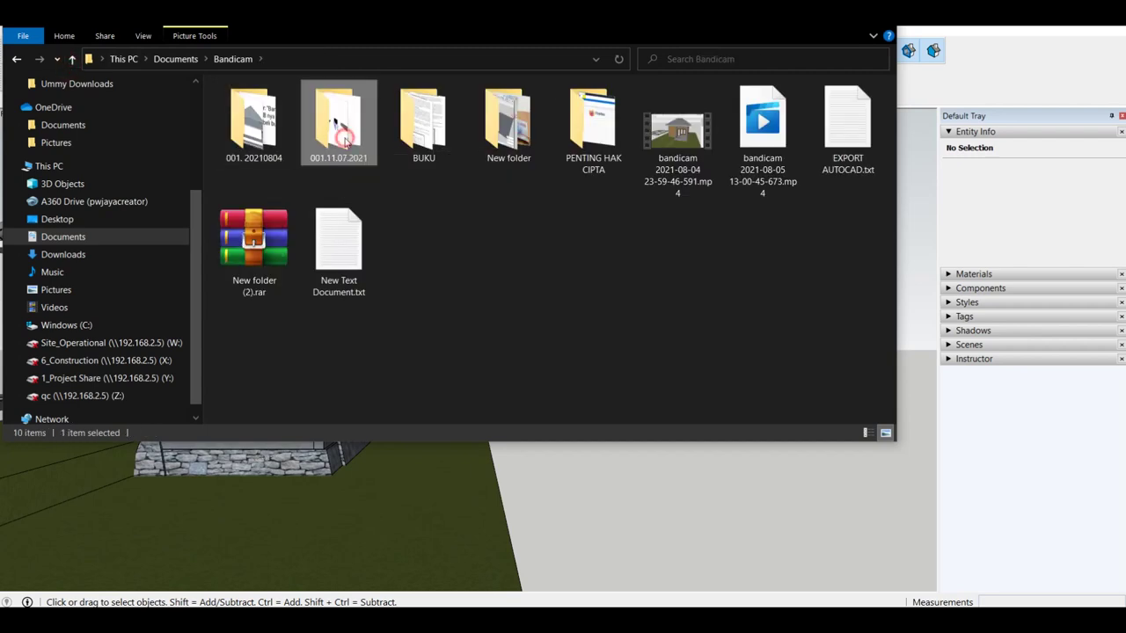
pyautogui.doubleClick(678, 130)
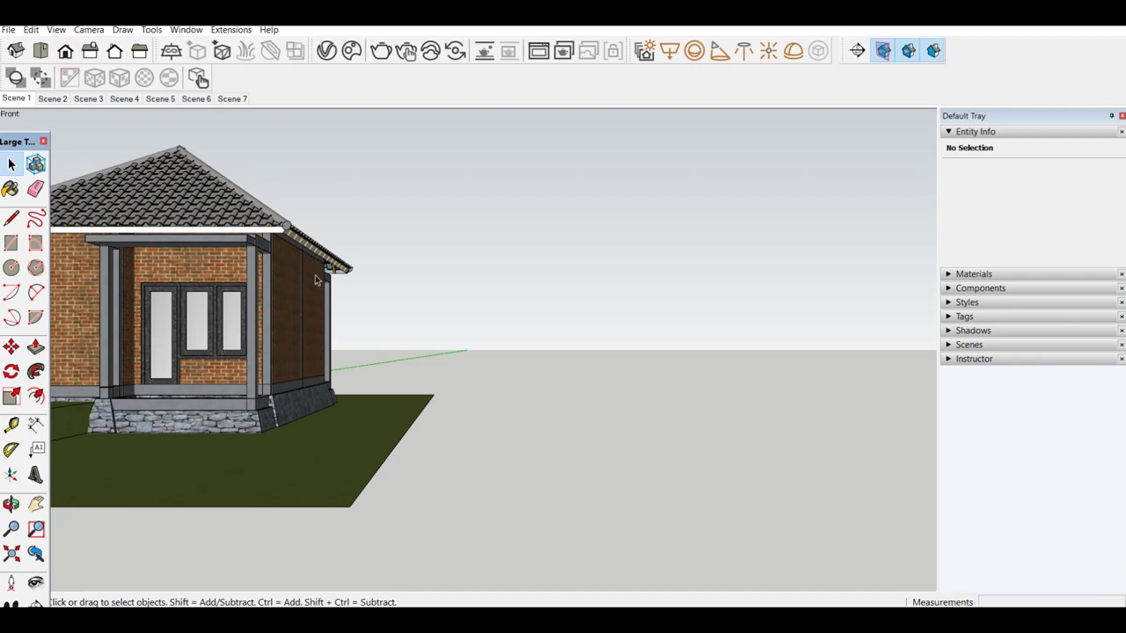
# Draw a 300 by 400 rectangle beside the house.
pyautogui.click(11, 243)
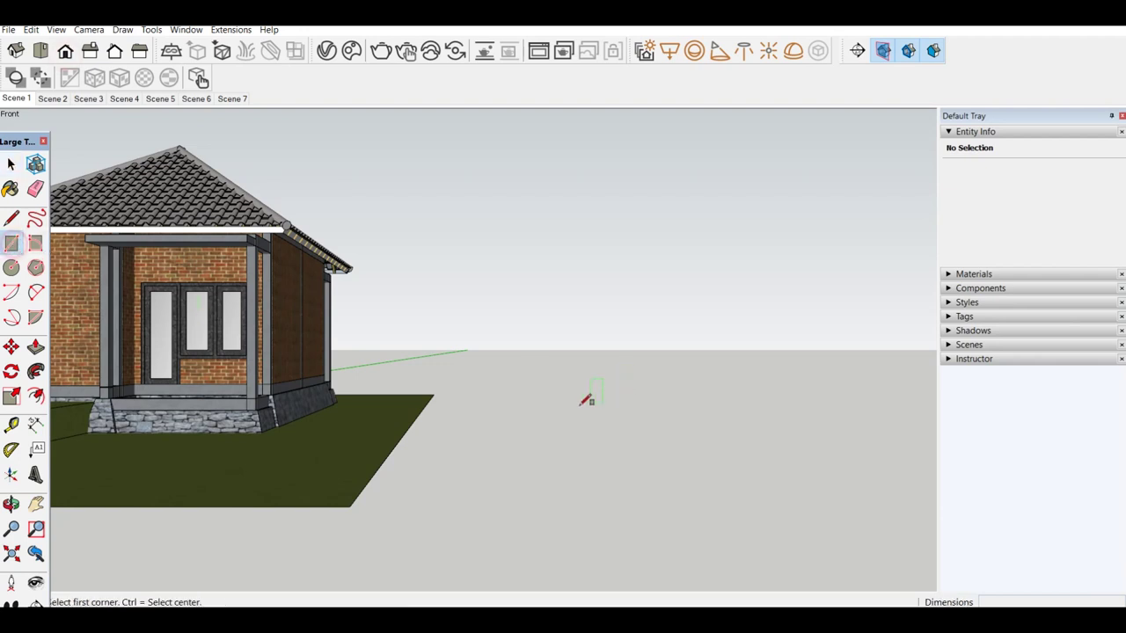
pyautogui.click(528, 414)
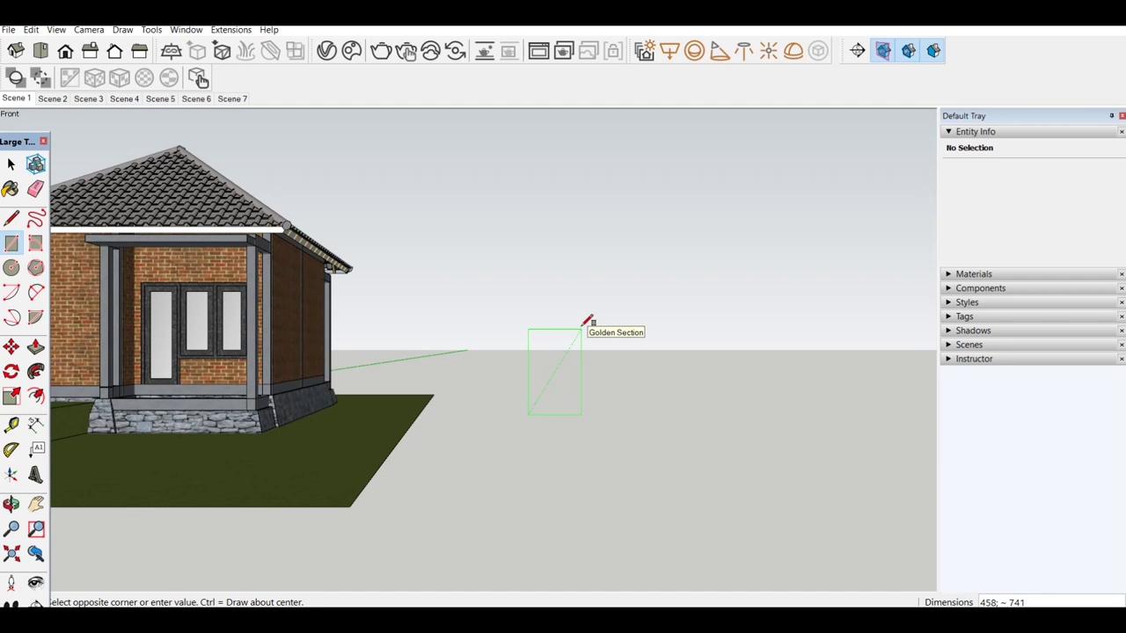
pyautogui.write('300')
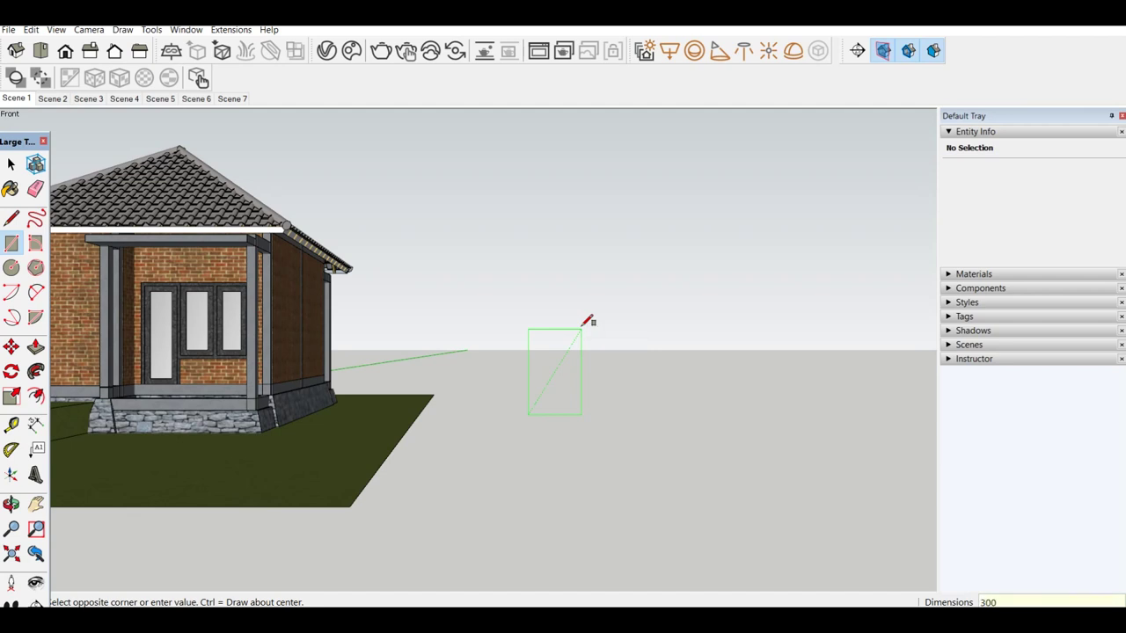
pyautogui.write(';400')
pyautogui.press('Return')
pyautogui.scroll(2, 557, 393)
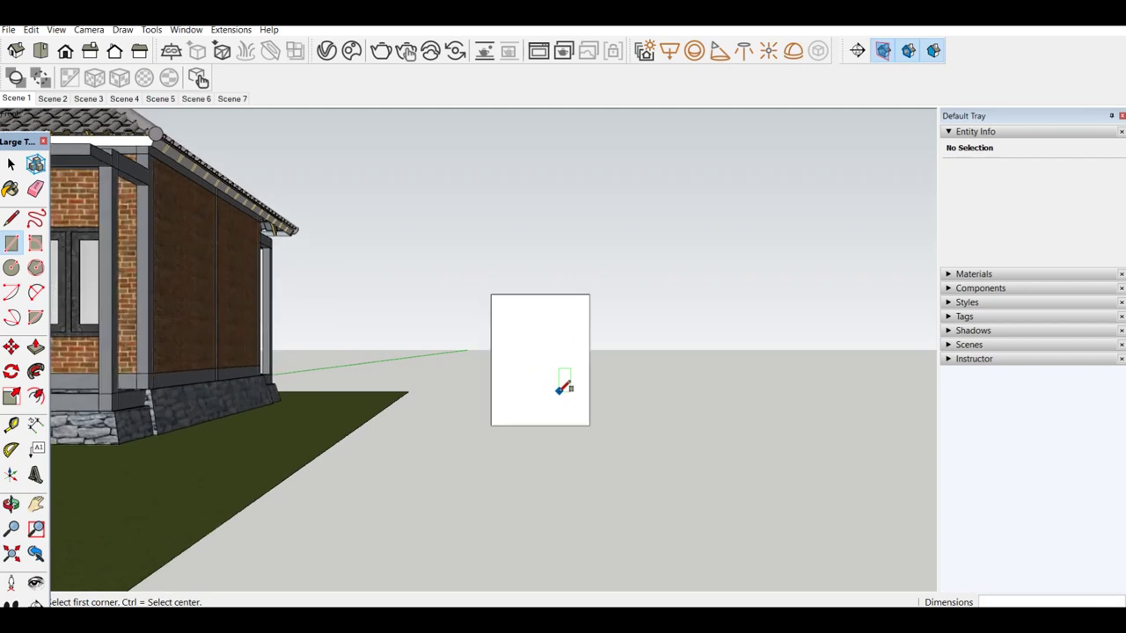
# Offset the rectangle's face edges 40 inward to form an inner rectangle.
pyautogui.click(10, 163)
pyautogui.scroll(2, 545, 370)
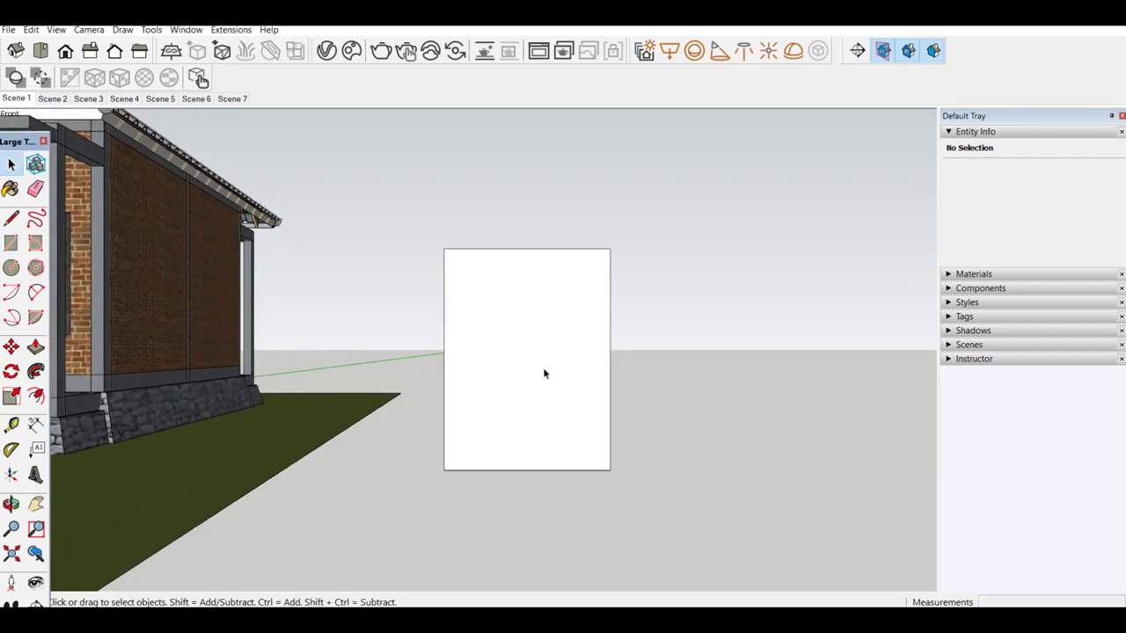
pyautogui.click(545, 370)
pyautogui.press('f')
pyautogui.click(545, 370)
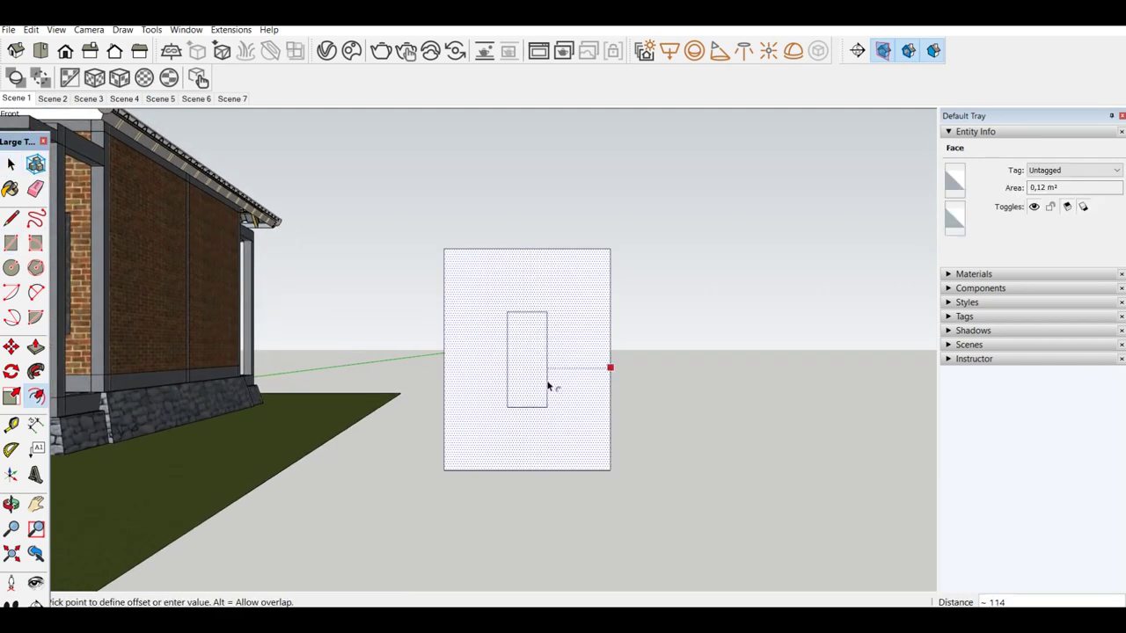
pyautogui.write('40')
pyautogui.press('Return')
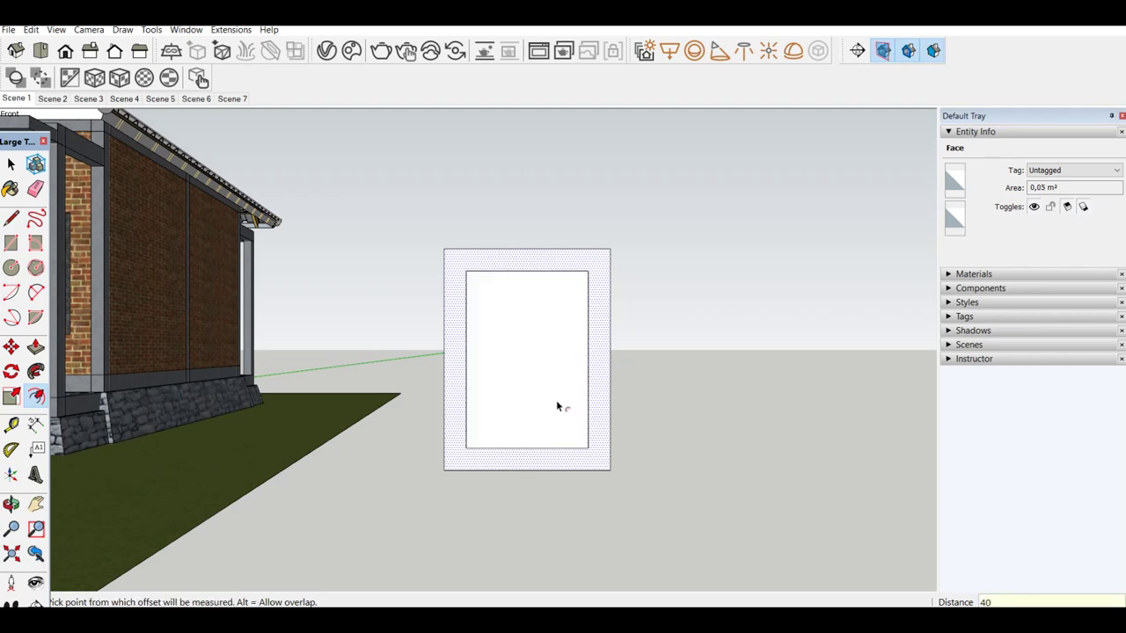
pyautogui.press('space')
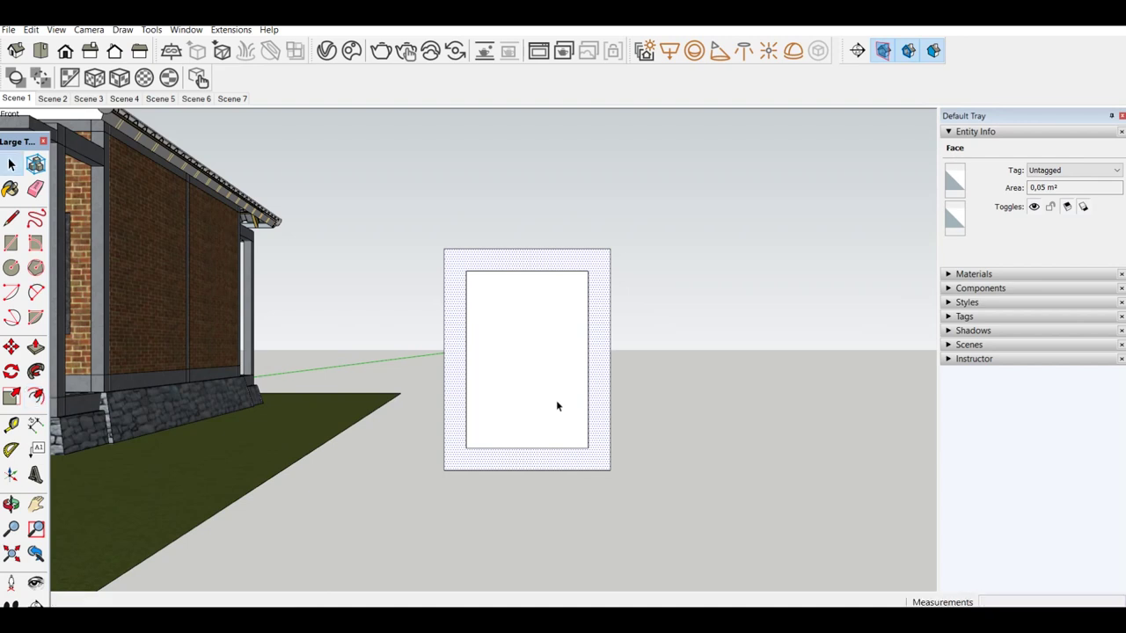
# Check the inner and outer rectangle edge lengths in Entity Info.
pyautogui.scroll(2, 556, 382)
pyautogui.click(485, 240)
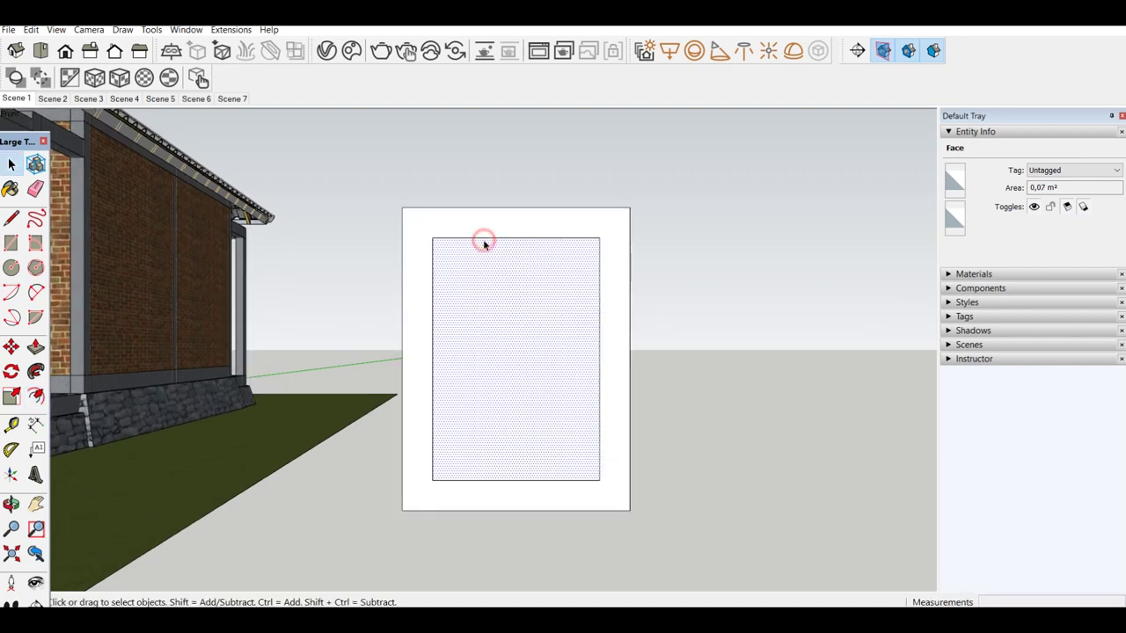
pyautogui.click(528, 238)
pyautogui.click(600, 253)
pyautogui.click(503, 480)
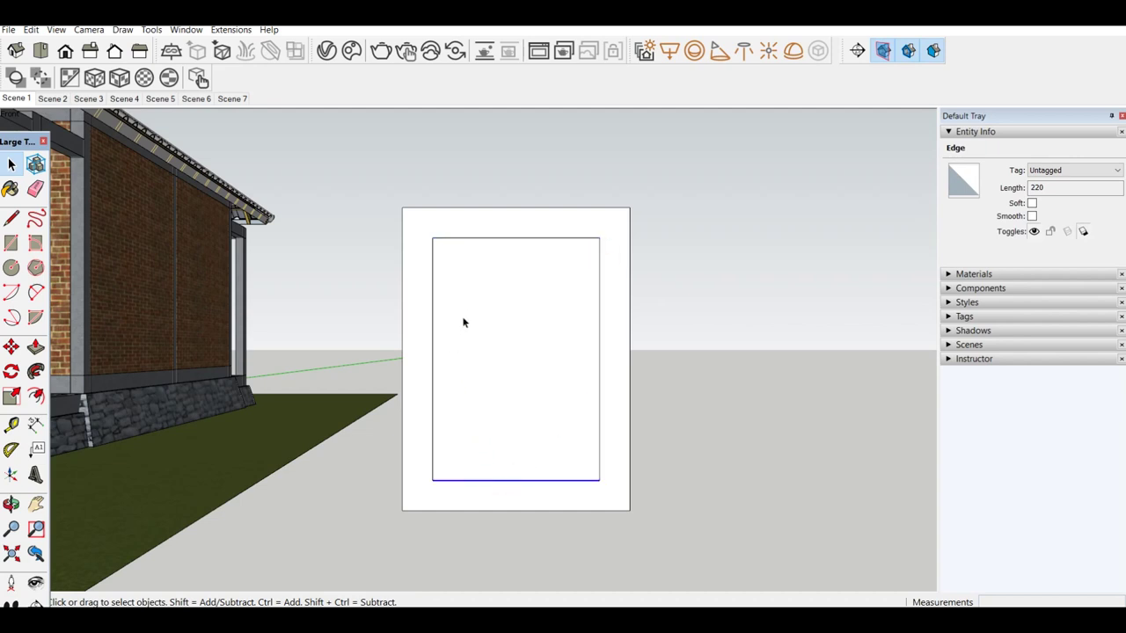
pyautogui.click(628, 222)
pyautogui.scroll(2, 473, 289)
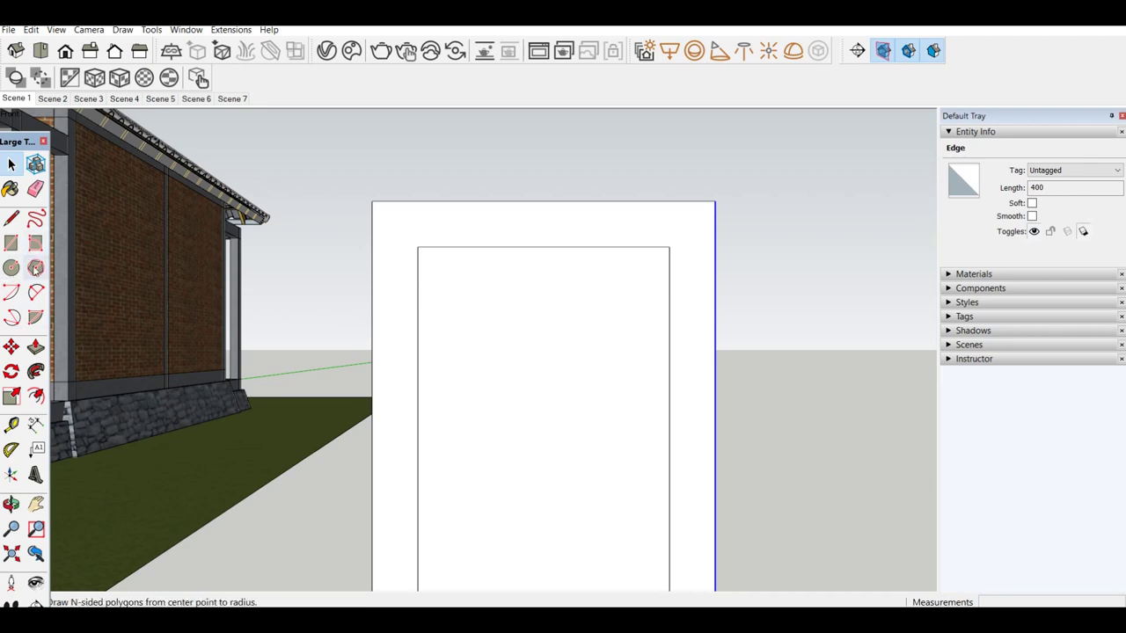
# Round the inner rectangle's top-left and top-right corners with 2 Point Arcs.
pyautogui.click(35, 292)
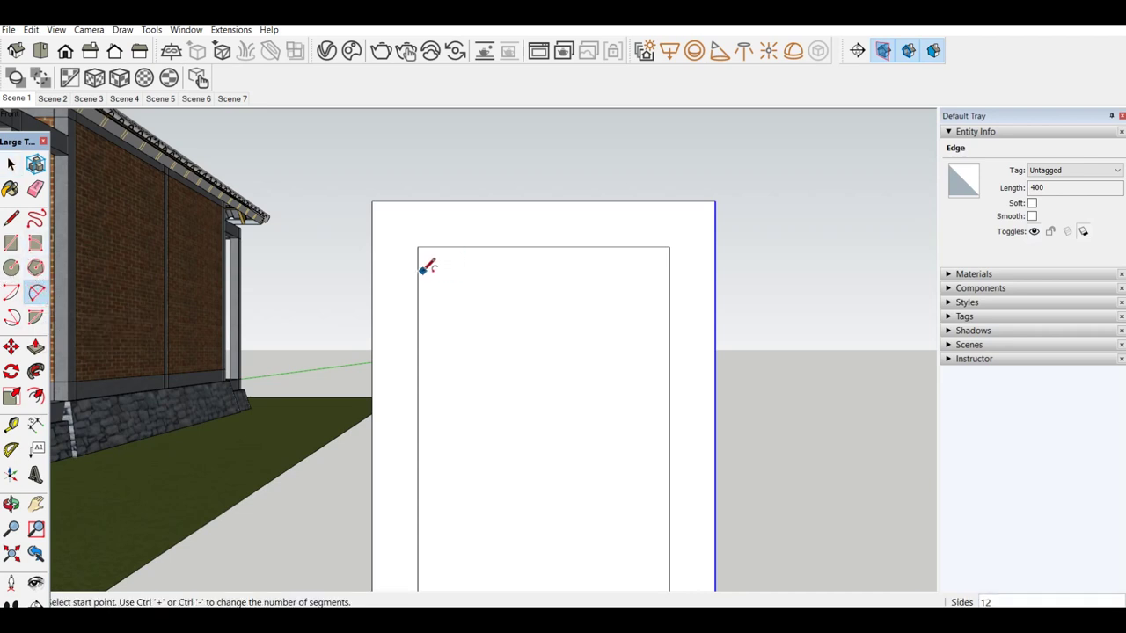
pyautogui.click(418, 271)
pyautogui.scroll(1, 421, 264)
pyautogui.click(447, 241)
pyautogui.click(704, 240)
pyautogui.click(728, 274)
pyautogui.scroll(-2, 654, 346)
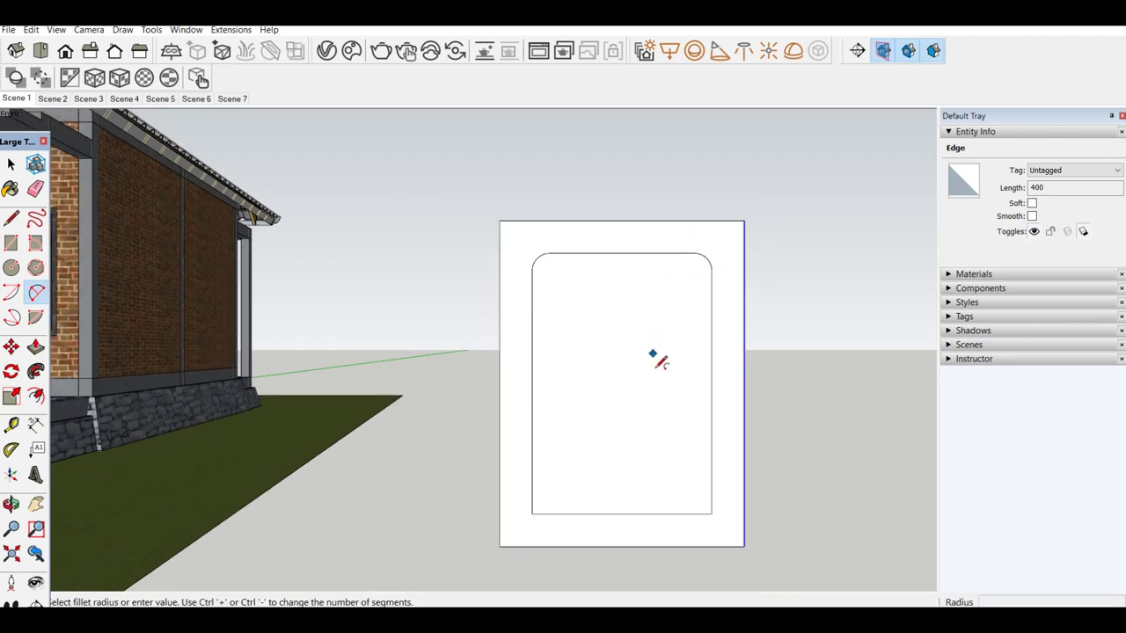
pyautogui.scroll(3, 533, 522)
pyautogui.scroll(2, 472, 510)
# Round the inner rectangle's bottom-left and bottom-right corners with arcs.
pyautogui.click(471, 503)
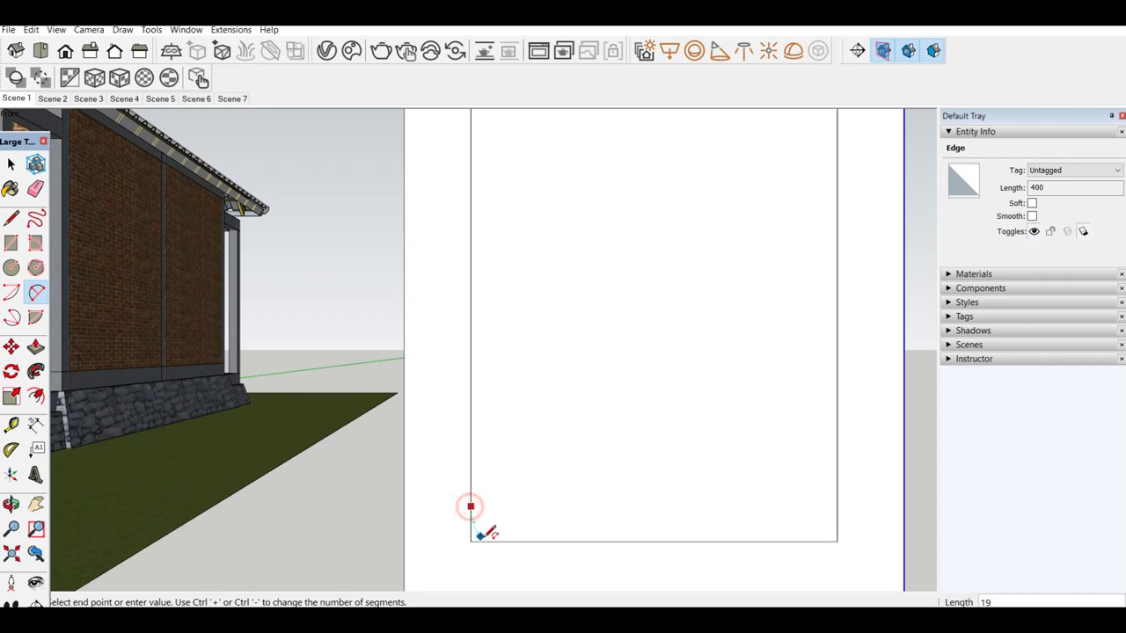
pyautogui.click(501, 541)
pyautogui.scroll(-2, 671, 508)
pyautogui.scroll(1, 787, 517)
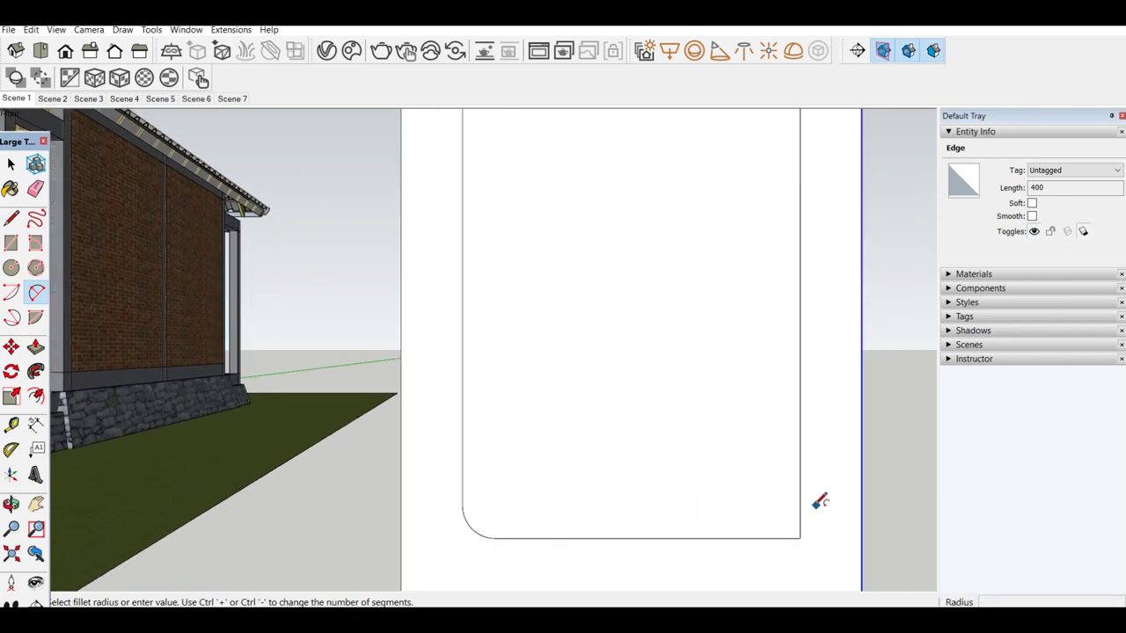
pyautogui.click(800, 502)
pyautogui.click(760, 535)
pyautogui.scroll(-2, 739, 484)
pyautogui.scroll(-2, 704, 449)
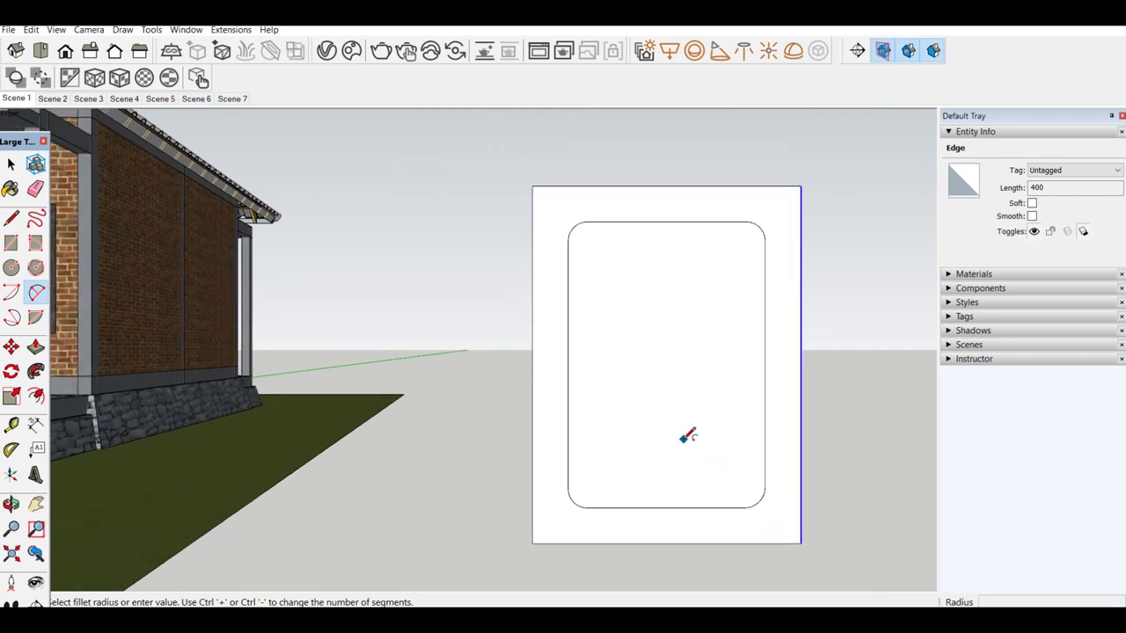
pyautogui.press('space')
pyautogui.scroll(1, 695, 350)
pyautogui.press('l')
pyautogui.scroll(1, 669, 330)
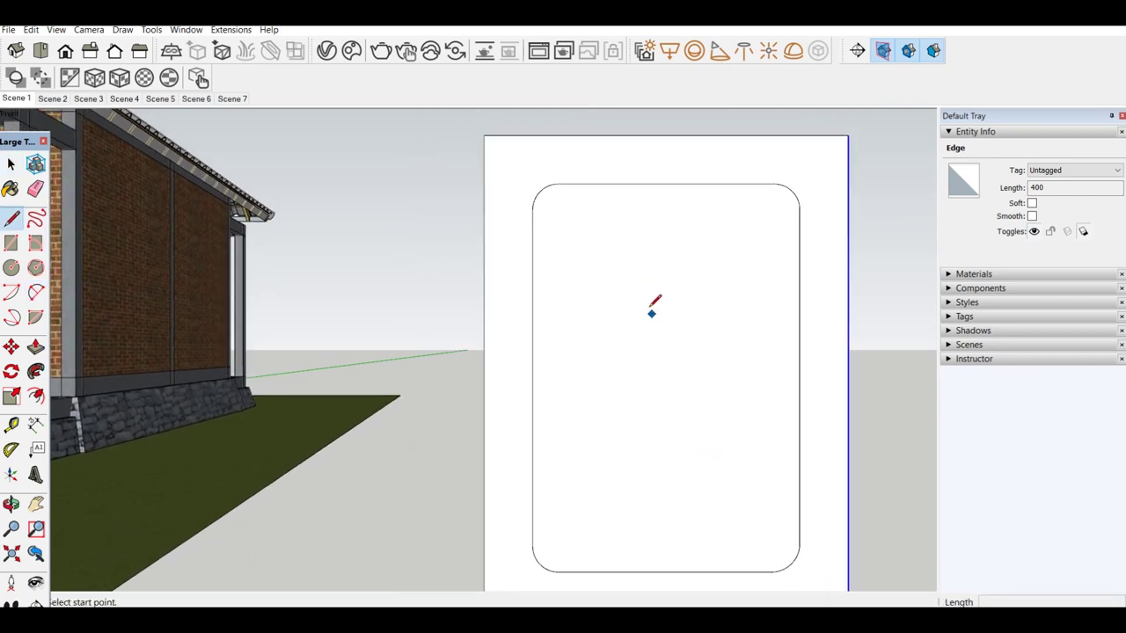
# Draw two parallel diagonal hook lines from the top-left arc ends.
pyautogui.click(565, 184)
pyautogui.scroll(1, 602, 211)
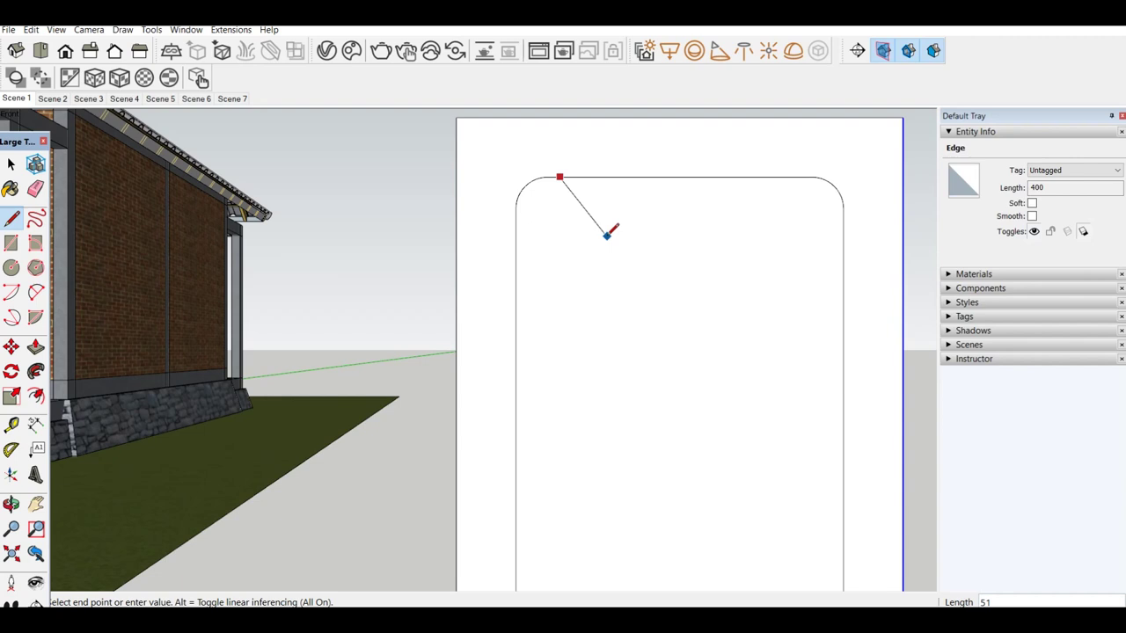
pyautogui.click(611, 237)
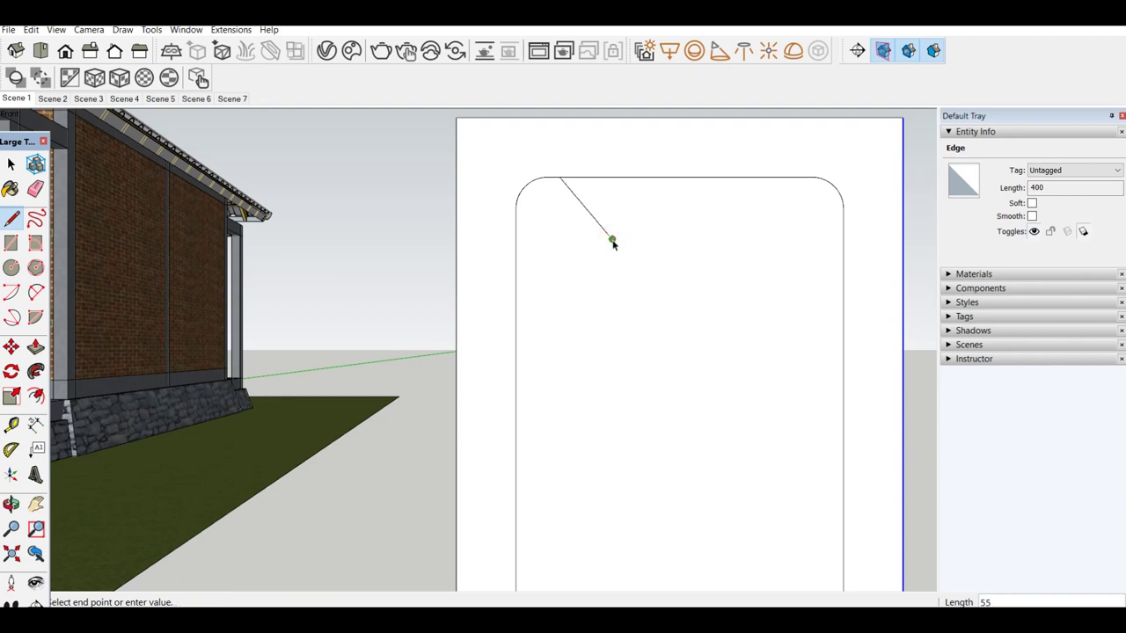
pyautogui.press('space')
pyautogui.press('l')
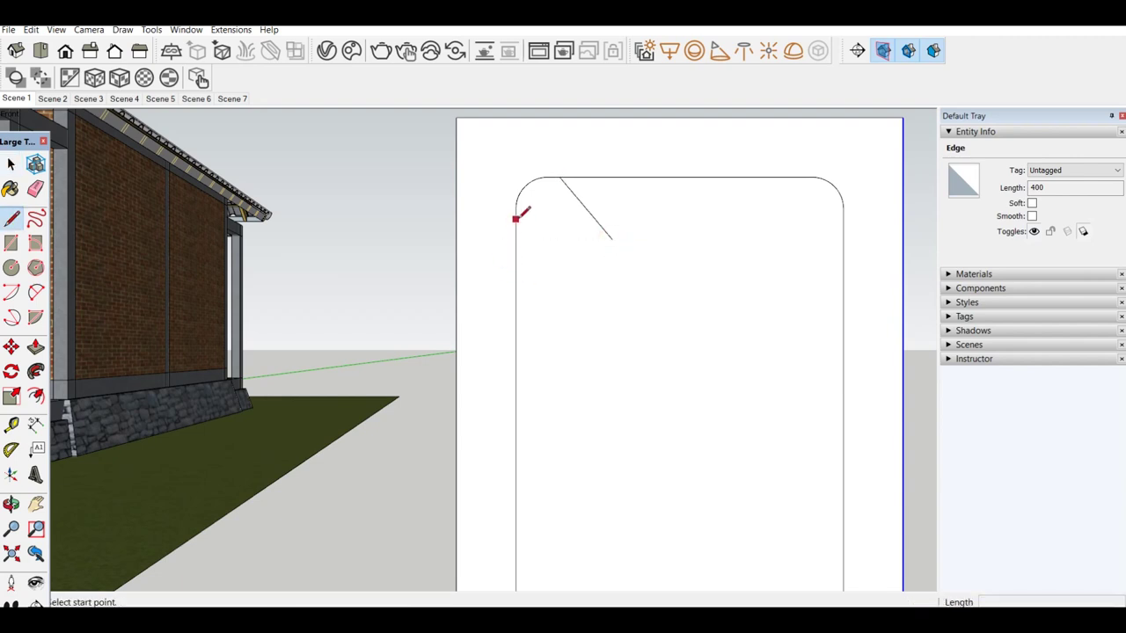
pyautogui.click(516, 218)
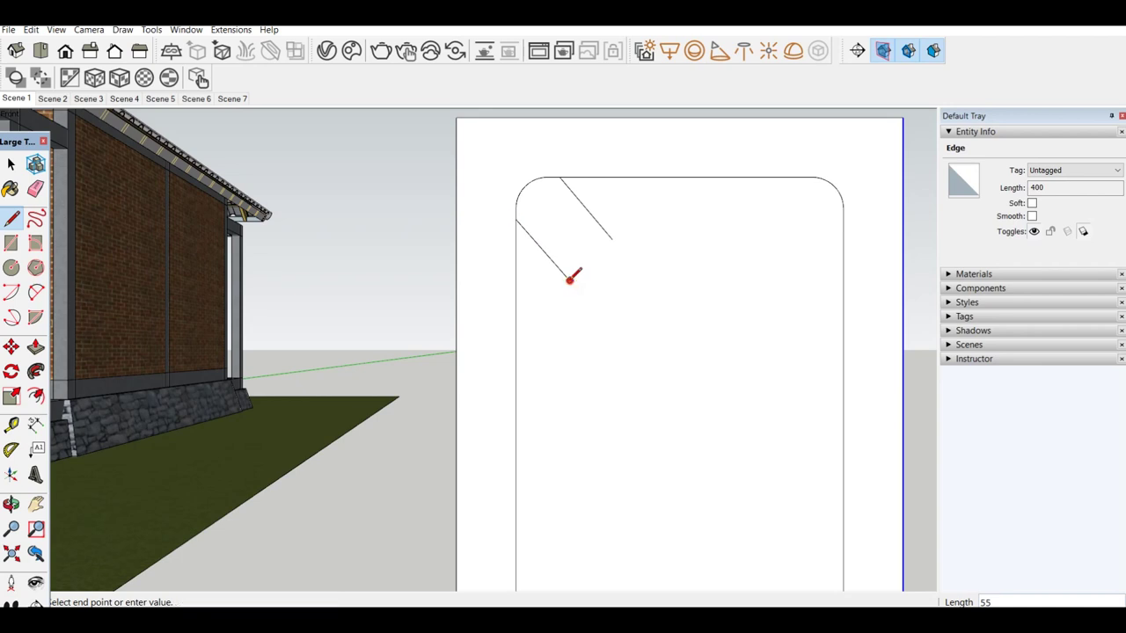
pyautogui.click(572, 278)
pyautogui.press('space')
pyautogui.scroll(-3, 572, 278)
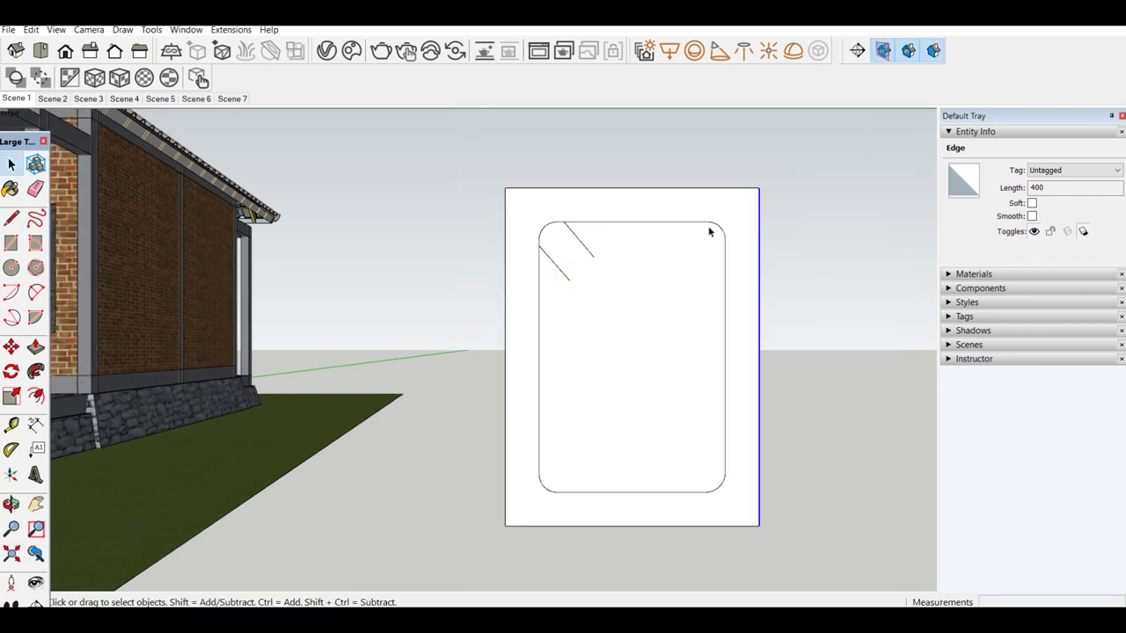
# Select only the stirrup's edges, leaving the sheet face unselected.
pyautogui.tripleClick(709, 225)
pyautogui.click(709, 225)
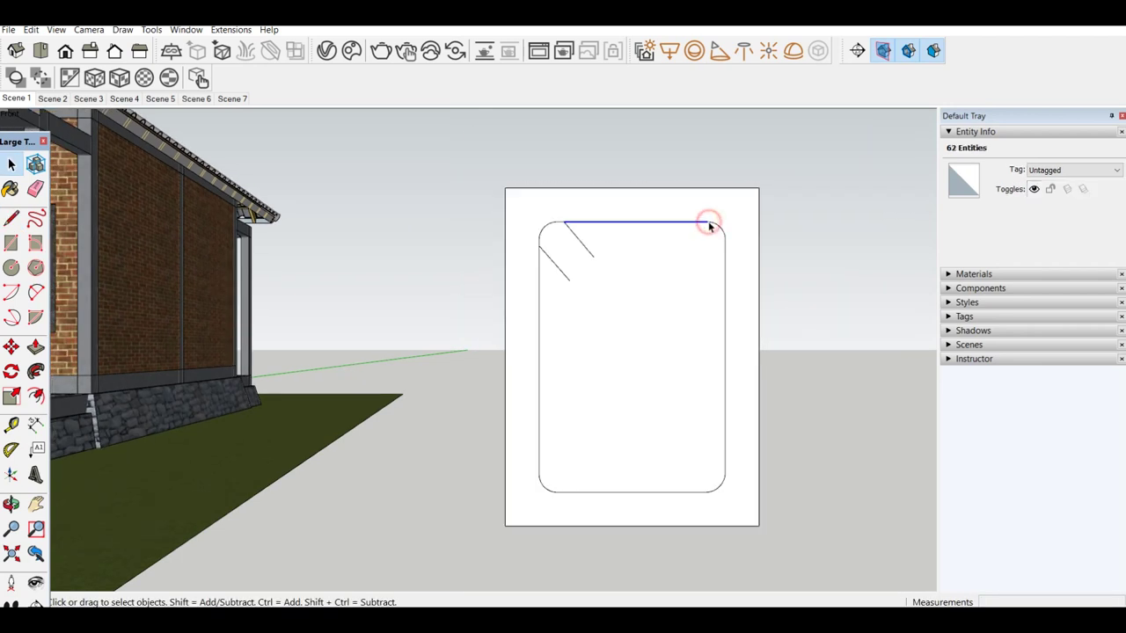
pyautogui.moveTo(528, 211); pyautogui.dragTo(738, 506)
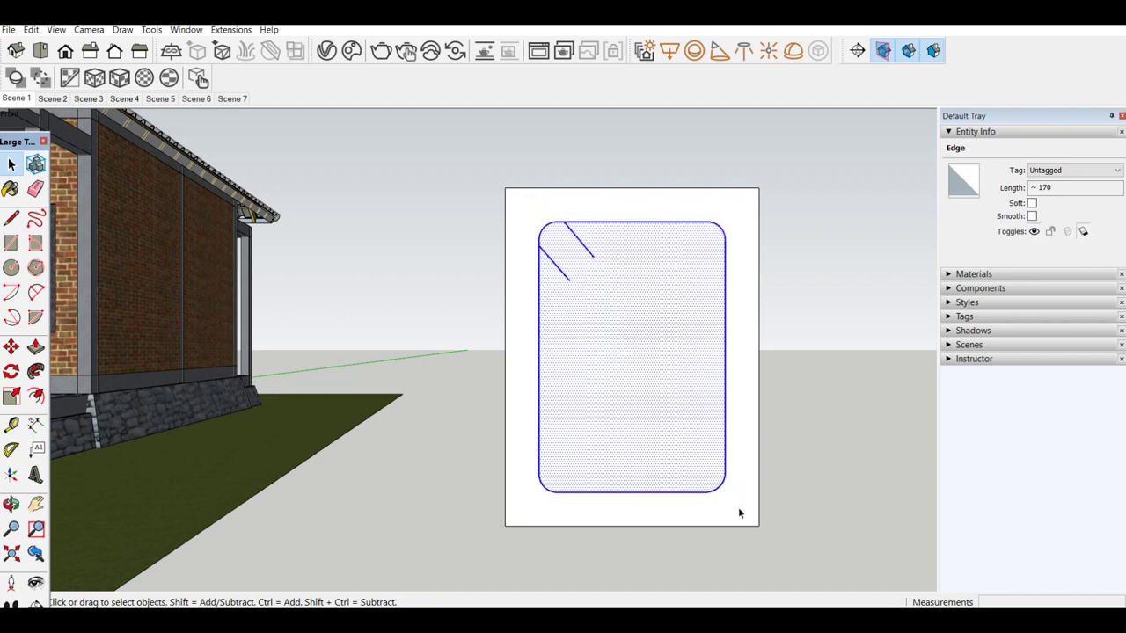
pyautogui.keyDown('shift'); pyautogui.click(651, 420); pyautogui.keyUp('shift')
# Copy the stirrup lines 385 up to sit above the sheet.
pyautogui.press('m')
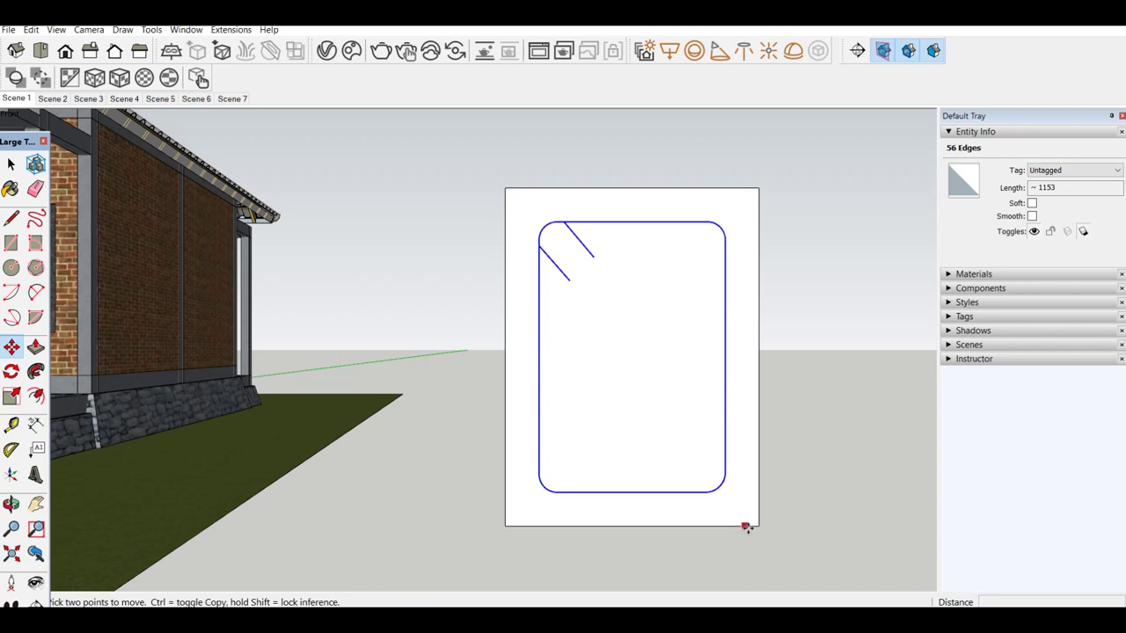
pyautogui.press('ctrl')
pyautogui.click(758, 526)
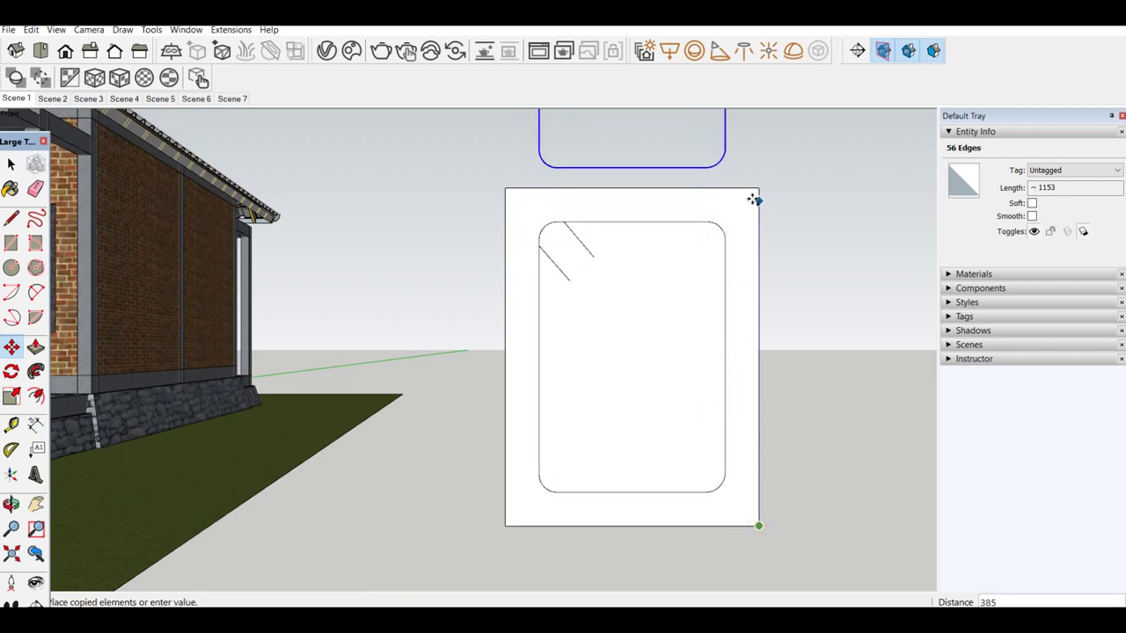
pyautogui.click(757, 188)
pyautogui.press('space')
# Erase the original stirrup from the sheet and select the raised copy.
pyautogui.moveTo(536, 216); pyautogui.dragTo(738, 514)
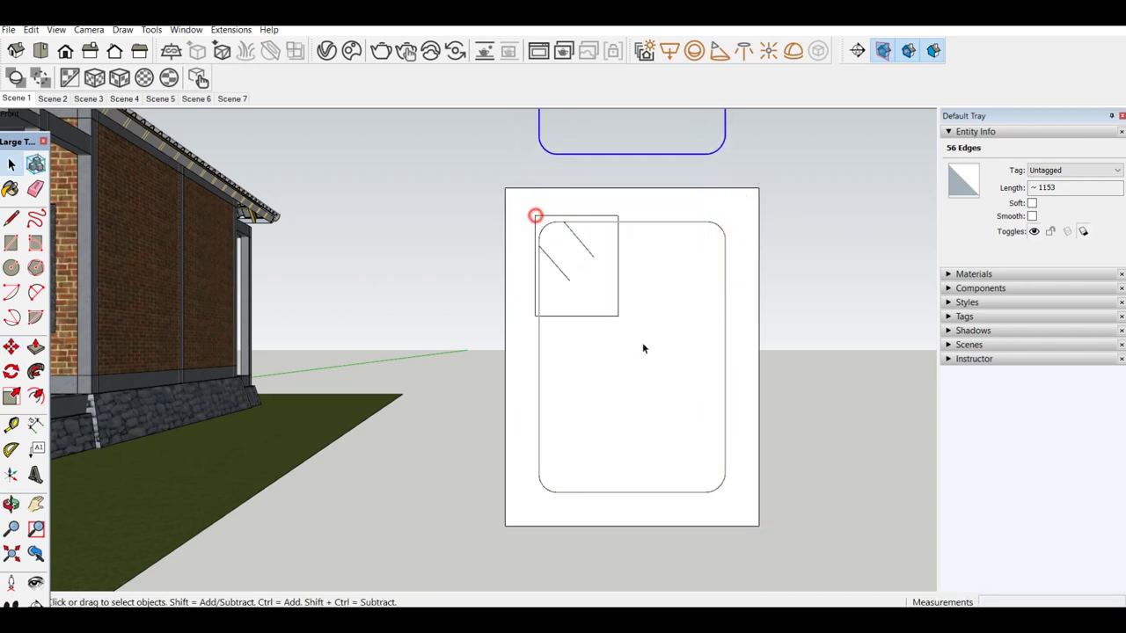
pyautogui.press('Delete')
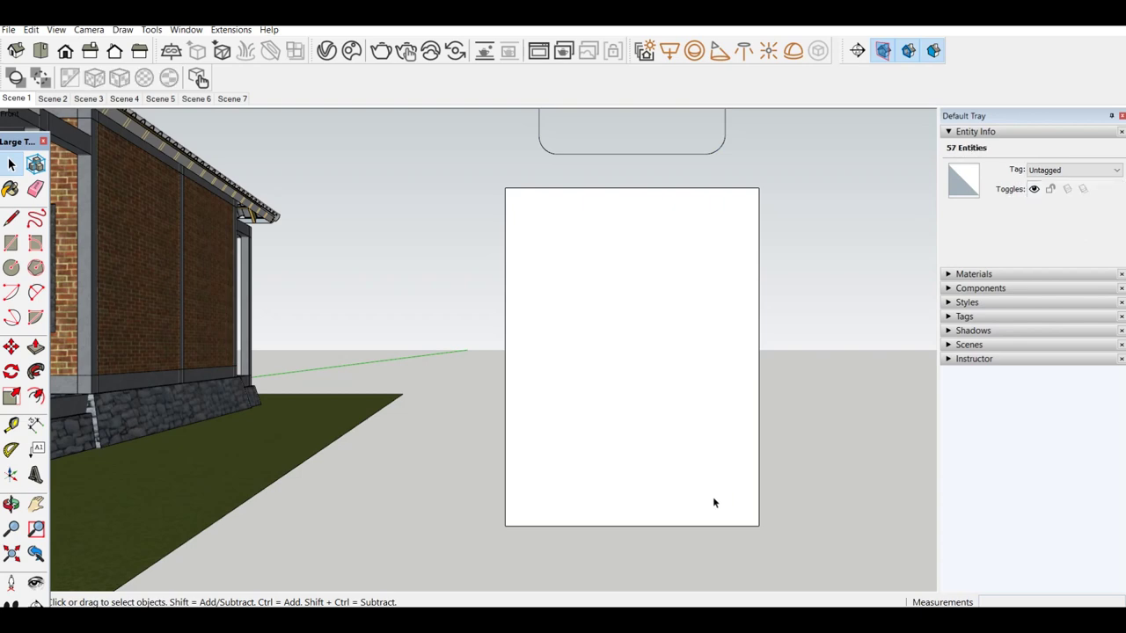
pyautogui.scroll(-2, 614, 442)
pyautogui.scroll(-2, 615, 442)
pyautogui.moveTo(616, 339); pyautogui.dragTo(627, 264, button='middle')
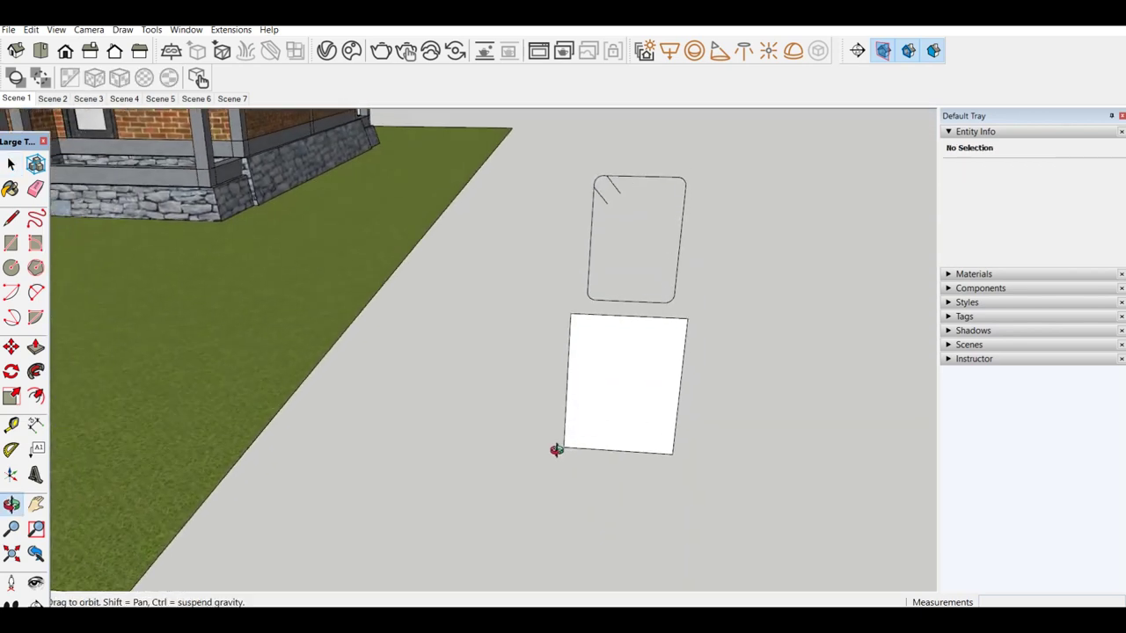
pyautogui.tripleClick(640, 306)
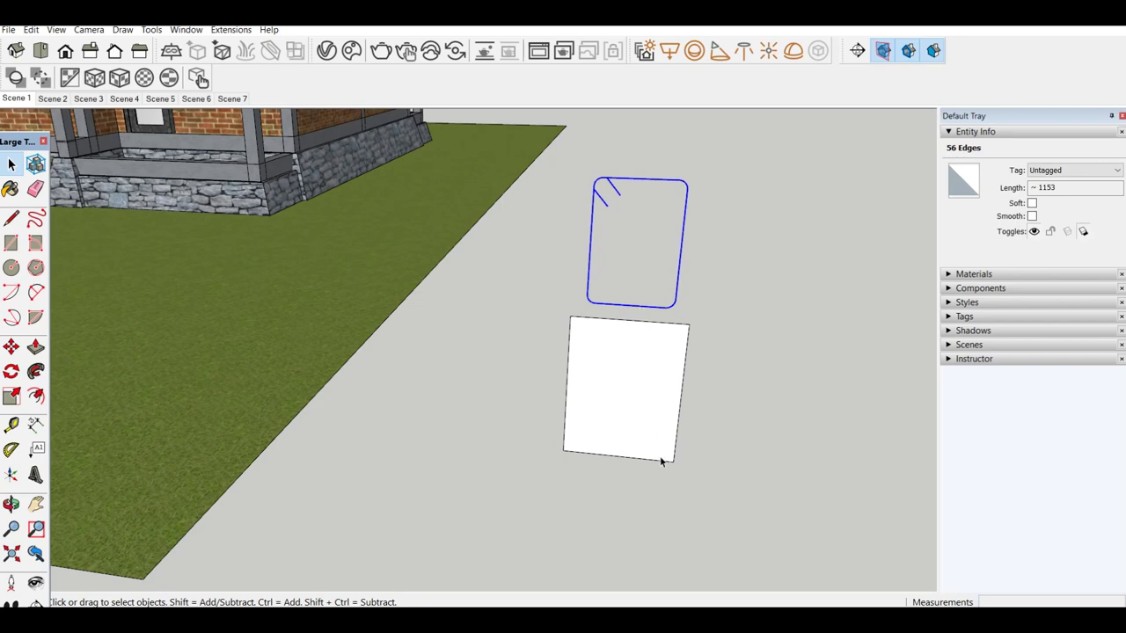
# Copy the stirrup 100 along the green axis.
pyautogui.moveTo(650, 353)
pyautogui.mouseDown(button='middle')
pyautogui.moveTo(659, 374)
pyautogui.moveTo(348, 447)
pyautogui.moveTo(349, 467)
pyautogui.moveTo(408, 479)
pyautogui.mouseUp(button='middle')
pyautogui.scroll(-2, 585, 464)
pyautogui.scroll(1, 585, 466)
pyautogui.press('m')
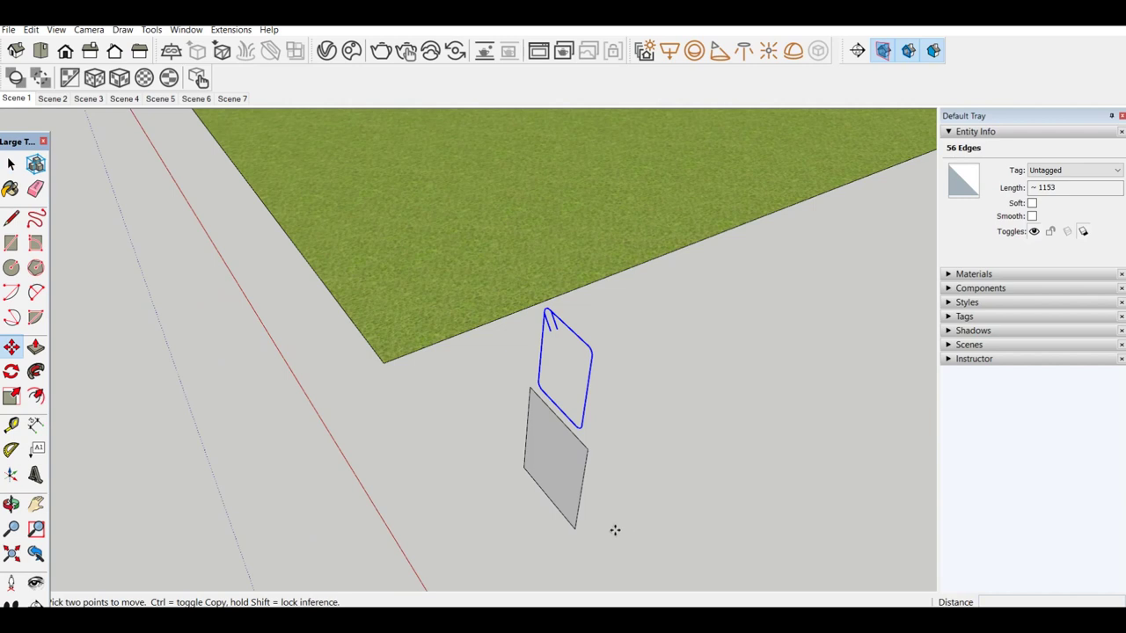
pyautogui.press('ctrl')
pyautogui.click(595, 533)
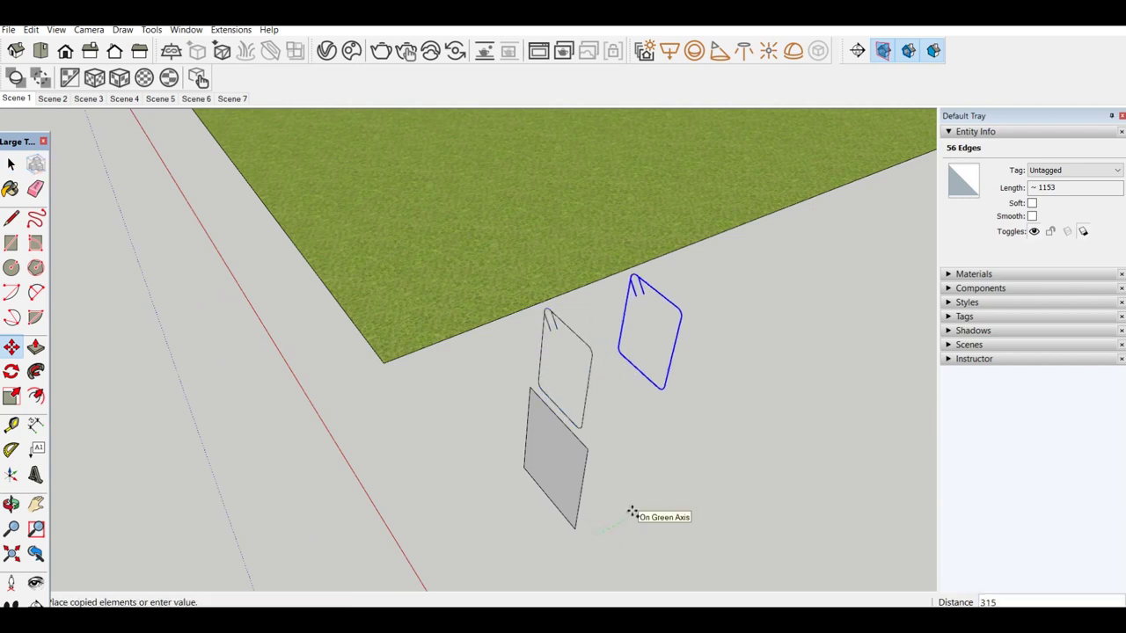
pyautogui.write('100')
pyautogui.press('Return')
# Array the copy into fifteen evenly spaced stirrups with x15.
pyautogui.write('x')
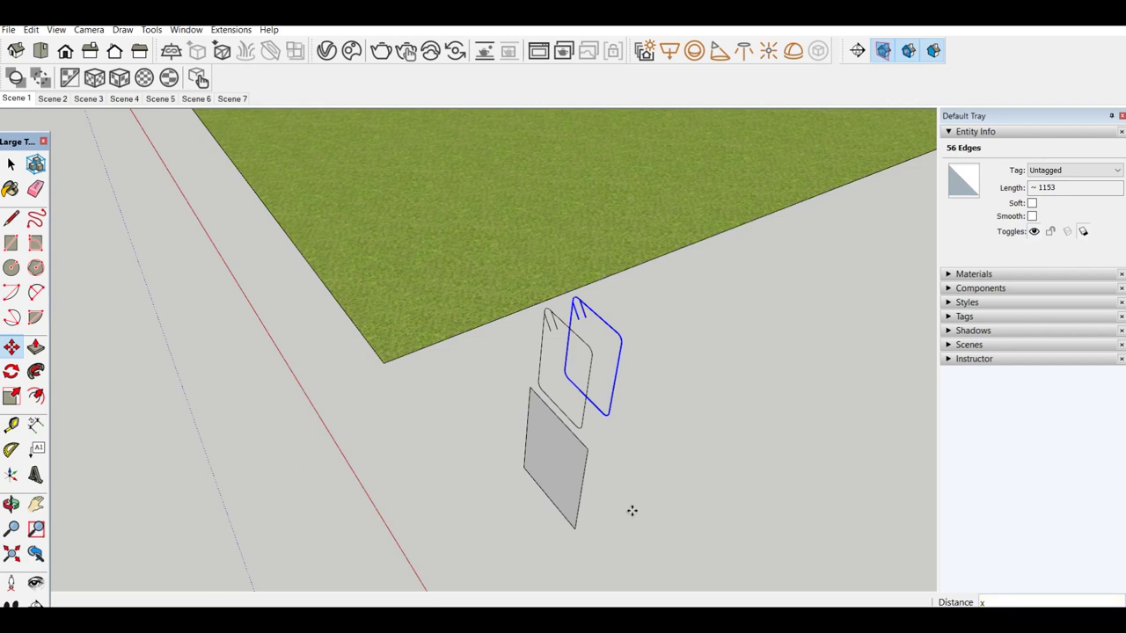
pyautogui.write('15')
pyautogui.press('Return')
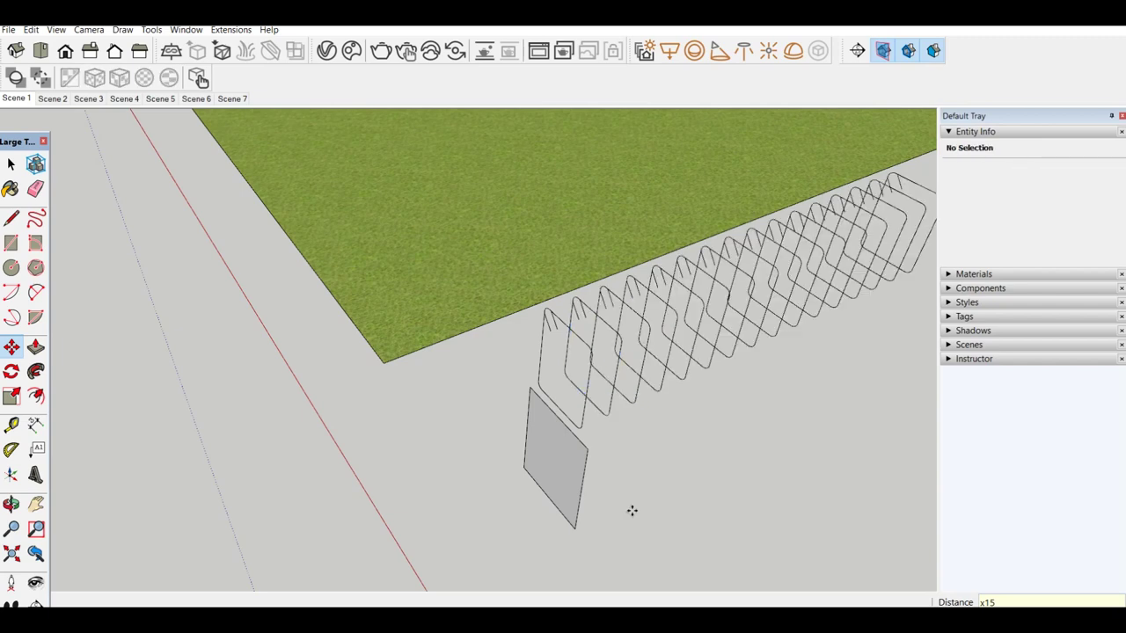
pyautogui.press('space')
pyautogui.scroll(-3, 631, 510)
# Copy the last stirrup 150 beyond it along the green axis.
pyautogui.scroll(-2, 630, 469)
pyautogui.scroll(1, 774, 404)
pyautogui.scroll(2, 765, 409)
pyautogui.scroll(2, 704, 466)
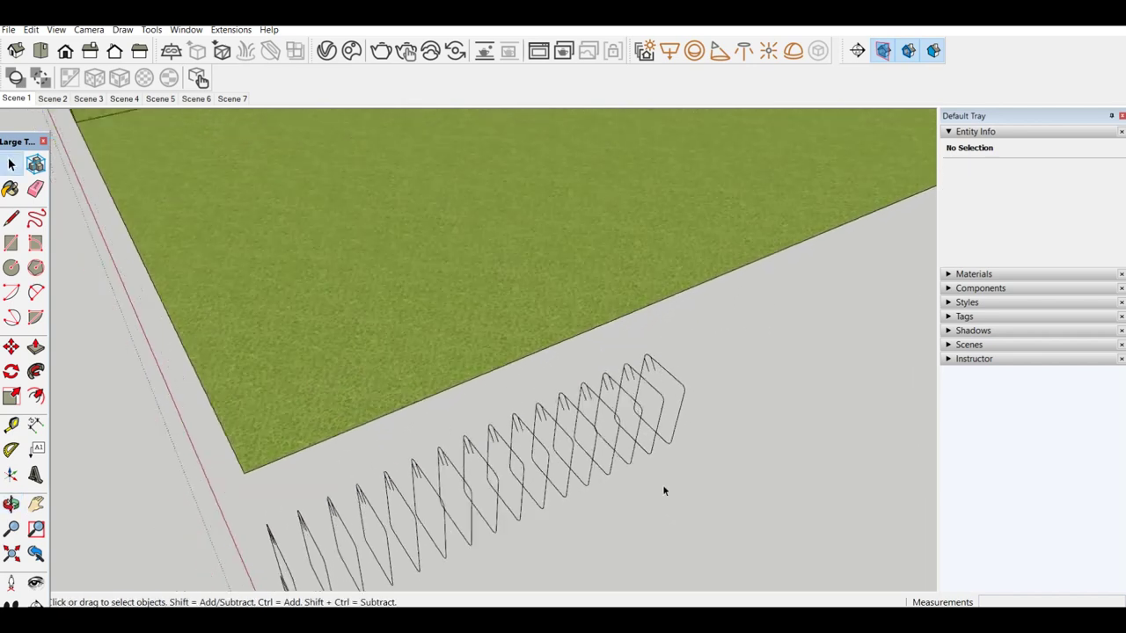
pyautogui.scroll(2, 664, 426)
pyautogui.scroll(1, 661, 435)
pyautogui.scroll(1, 656, 449)
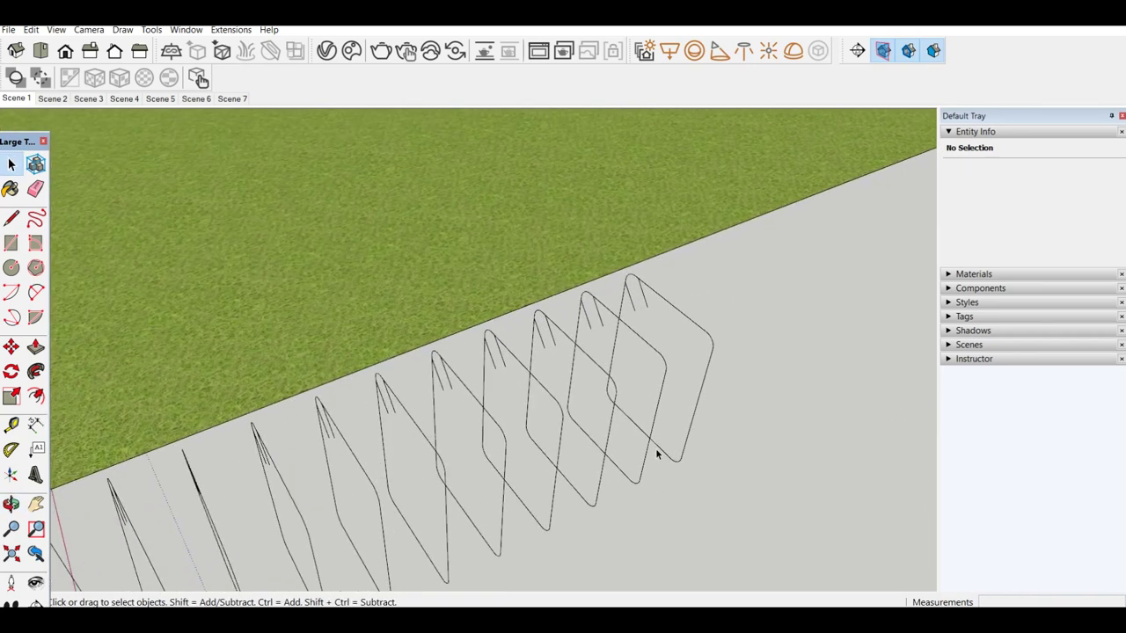
pyautogui.tripleClick(656, 447)
pyautogui.scroll(-2, 661, 454)
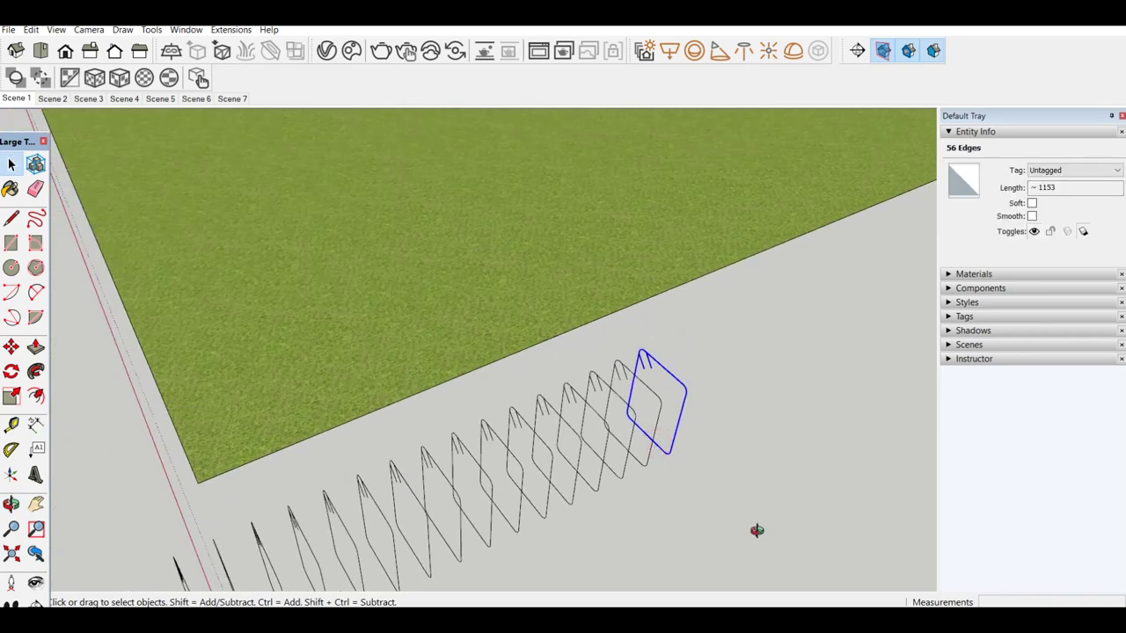
pyautogui.scroll(-2, 676, 473)
pyautogui.press('m')
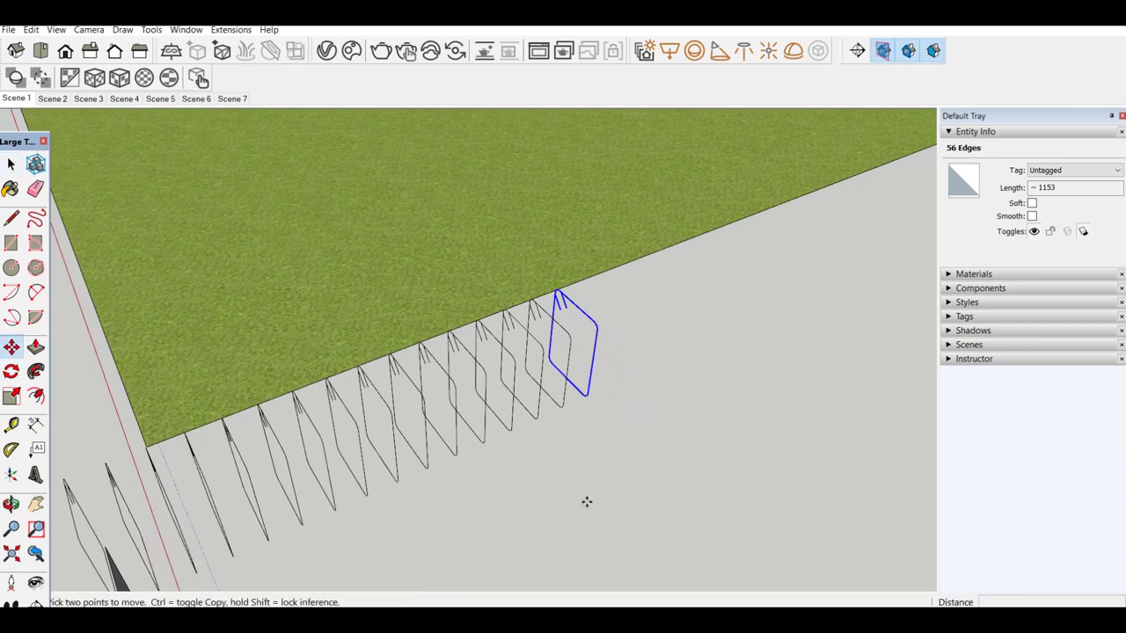
pyautogui.press('ctrl')
pyautogui.click(578, 505)
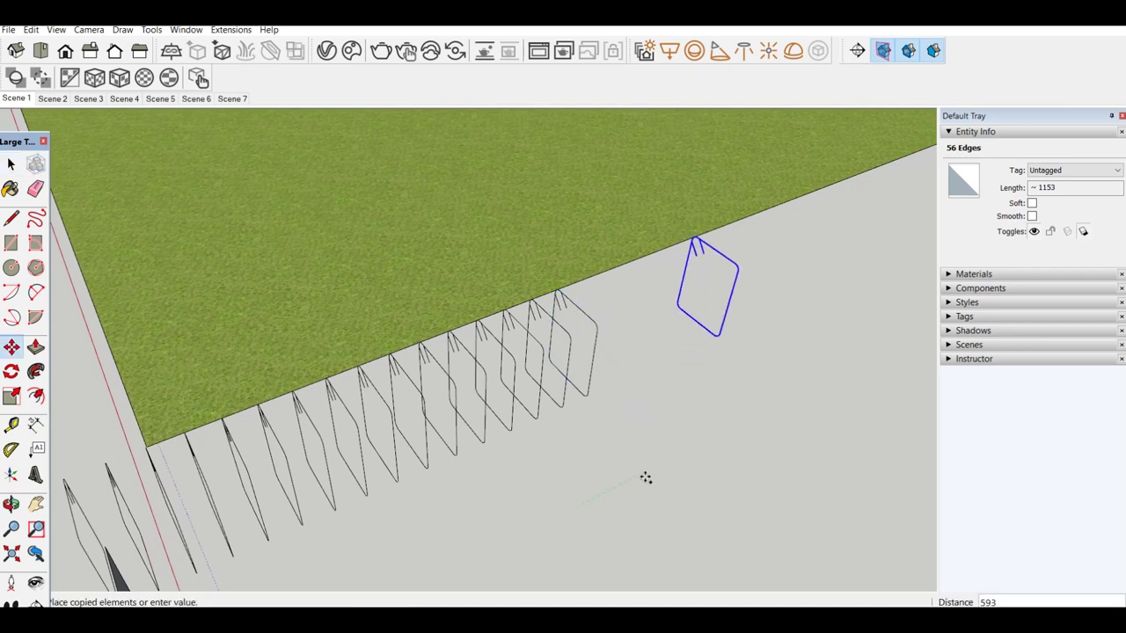
pyautogui.write('150')
pyautogui.press('Return')
# Array that stirrup copy into 14 copies spaced 150 apart.
pyautogui.write('x14')
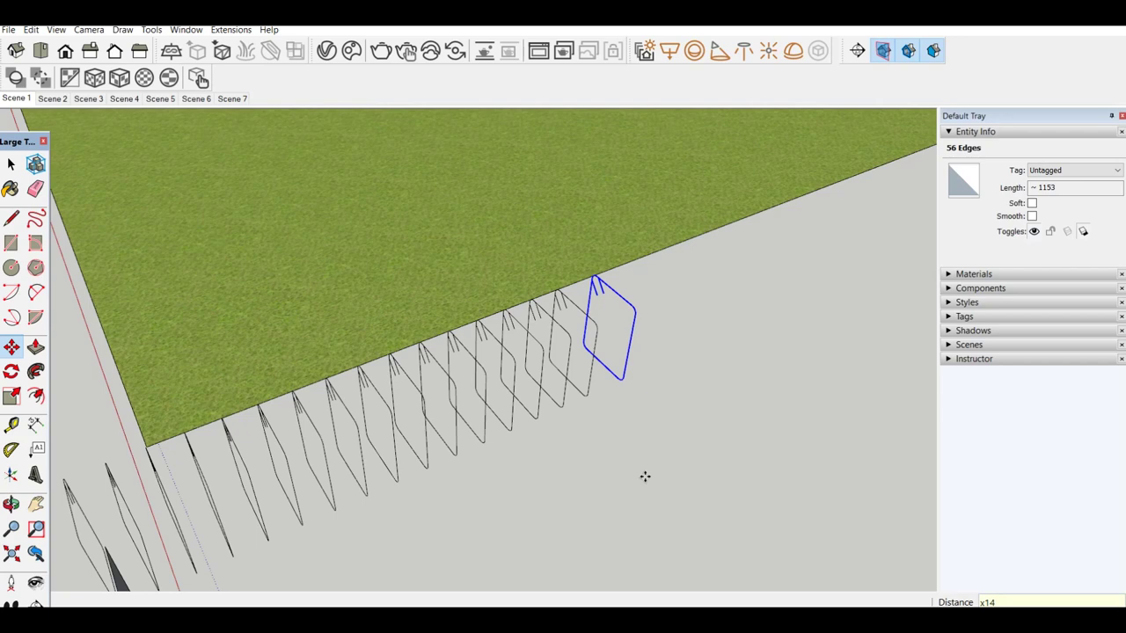
pyautogui.press('Return')
pyautogui.press('space')
pyautogui.scroll(-3, 645, 476)
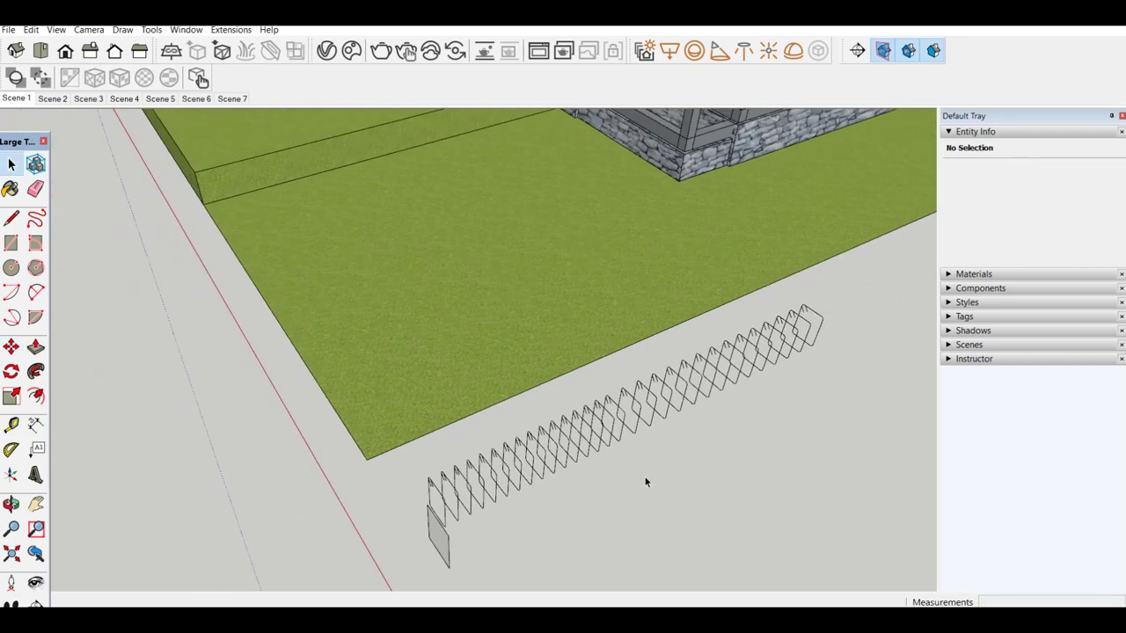
# Copy the end stirrup 100 beyond it and array it into 12 copies.
pyautogui.scroll(3, 818, 357)
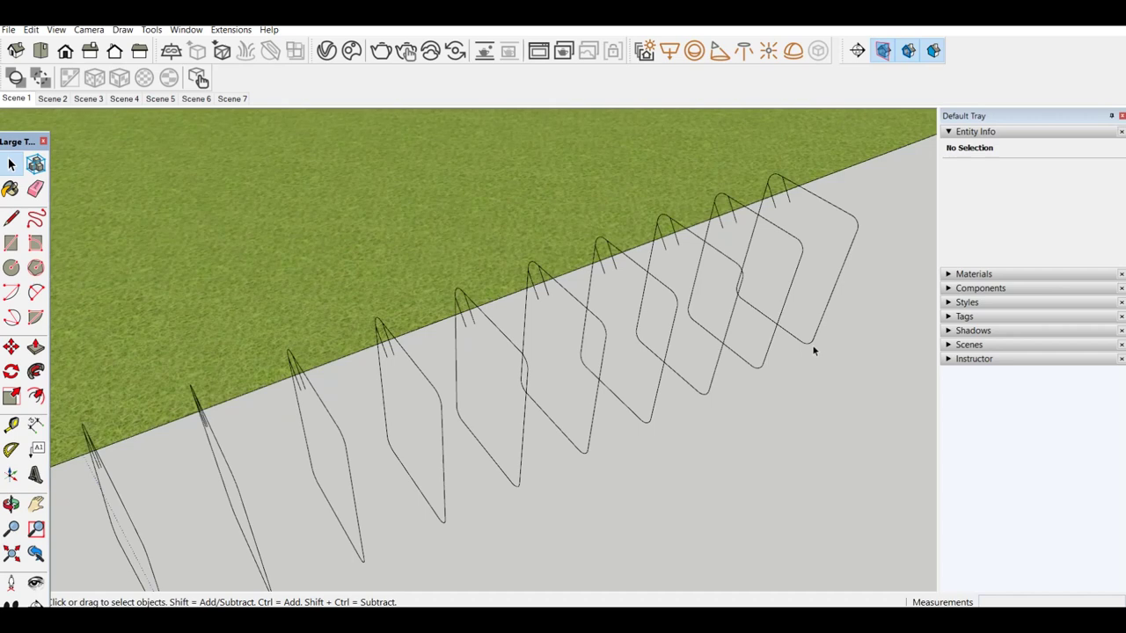
pyautogui.tripleClick(809, 341)
pyautogui.scroll(-2, 804, 423)
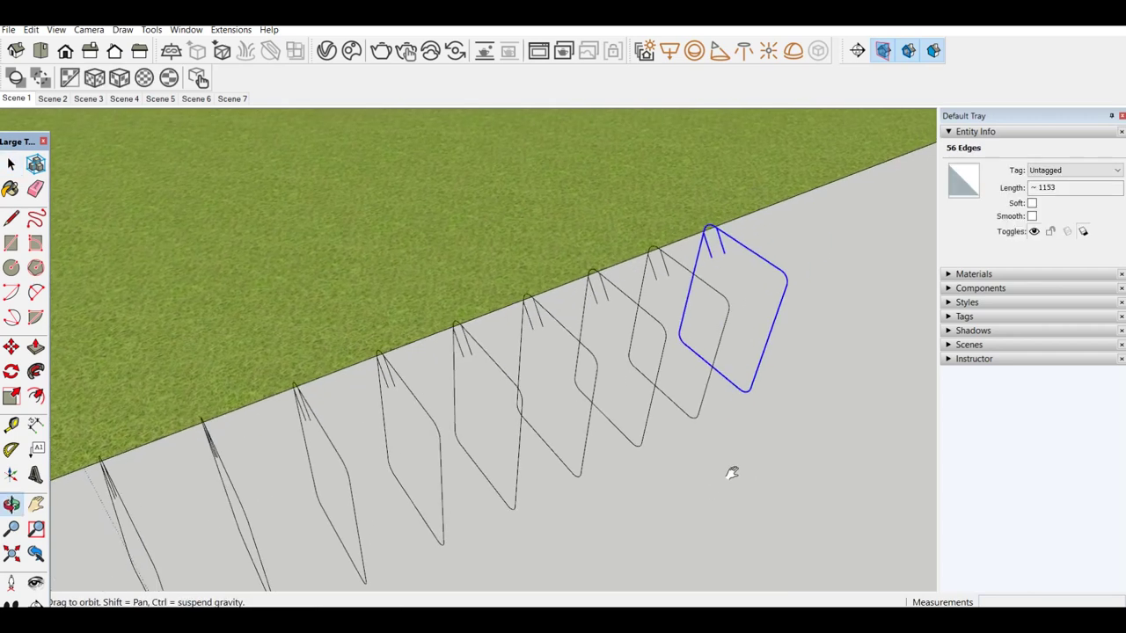
pyautogui.scroll(-2, 737, 467)
pyautogui.press('m')
pyautogui.press('ctrl')
pyautogui.click(677, 506)
pyautogui.write('100')
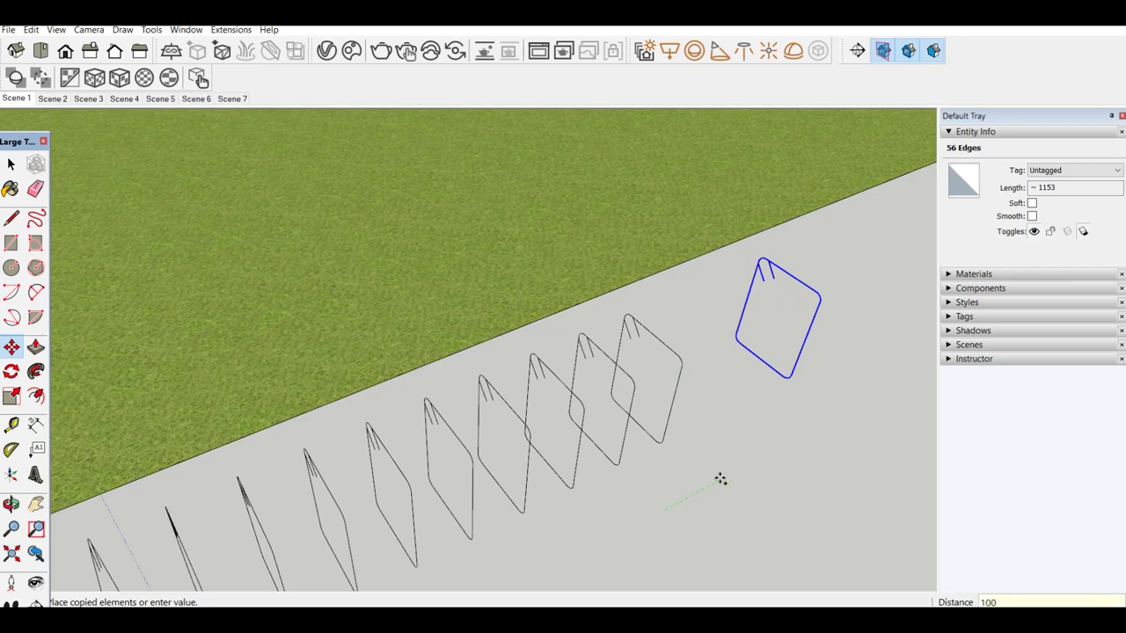
pyautogui.write('x12')
pyautogui.press('Return')
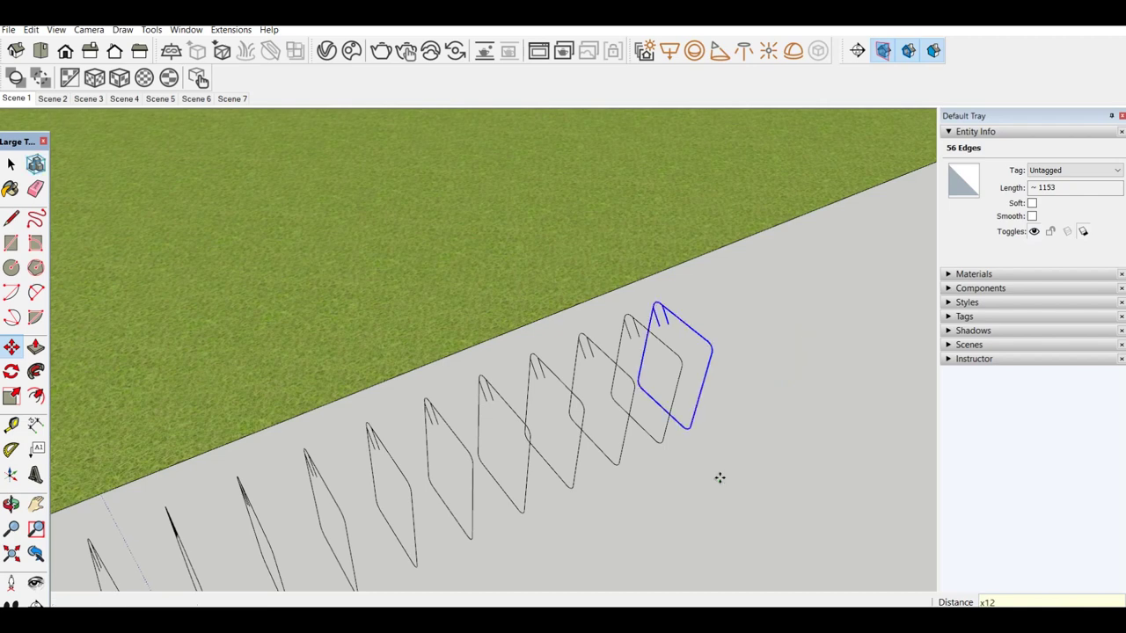
pyautogui.press('Return')
pyautogui.press('space')
# Switch over to the lap-splice reference diagram in Picasa.
pyautogui.scroll(-3, 719, 457)
pyautogui.scroll(2, 719, 428)
pyautogui.scroll(-1, 673, 460)
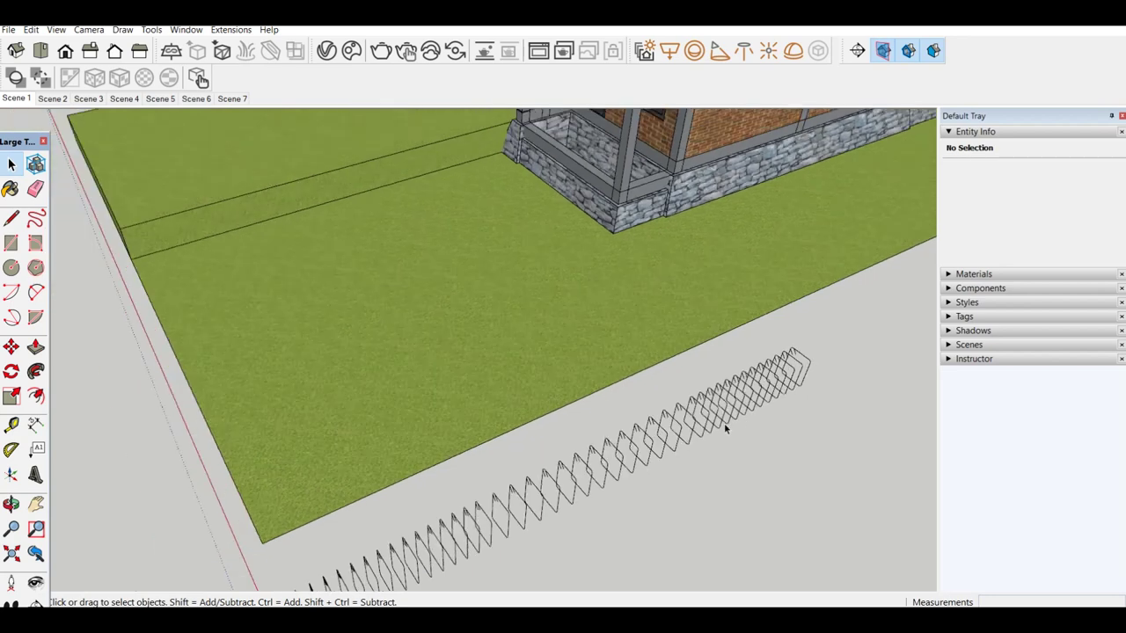
pyautogui.scroll(-2, 528, 440)
pyautogui.scroll(1, 563, 369)
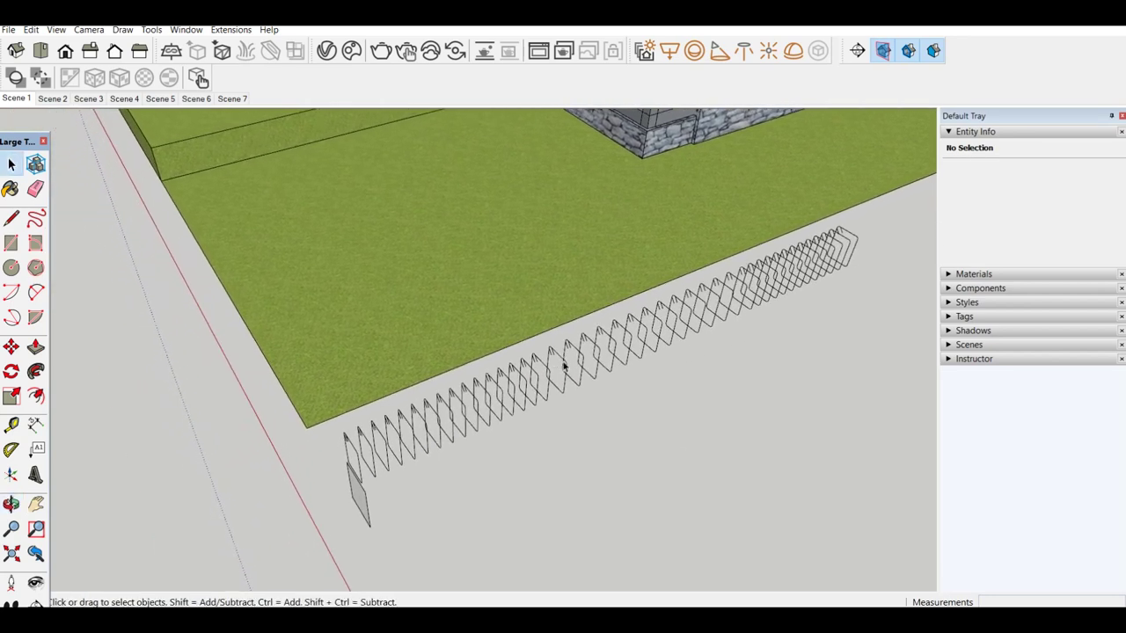
pyautogui.scroll(3, 563, 368)
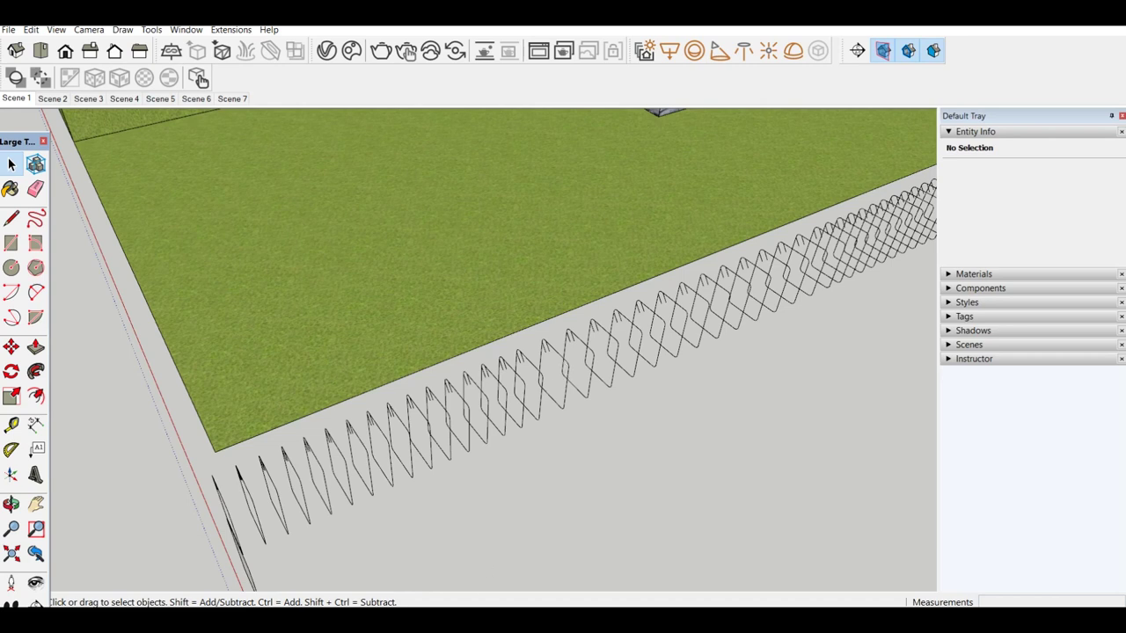
pyautogui.hotkey('alt', 'Tab')
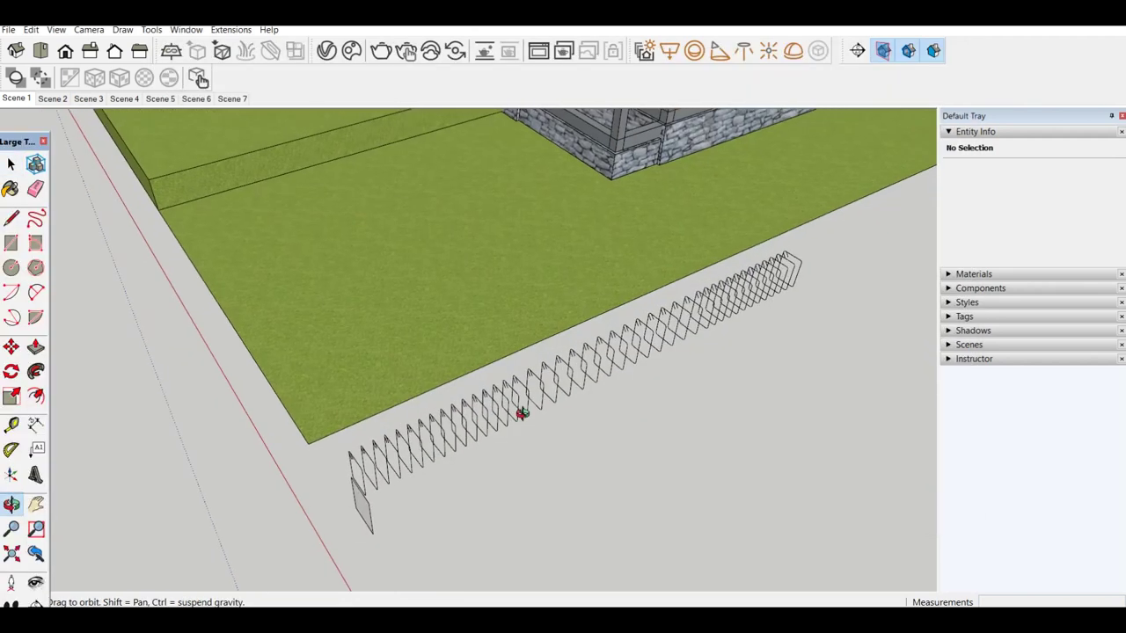
# Close the lap-splice diagram and orbit around the SketchUp stirrup cage.
pyautogui.moveTo(520, 410)
pyautogui.mouseDown(button='middle')
pyautogui.moveTo(691, 364)
pyautogui.moveTo(510, 360)
pyautogui.moveTo(529, 375)
pyautogui.moveTo(611, 383)
pyautogui.mouseUp(button='middle')
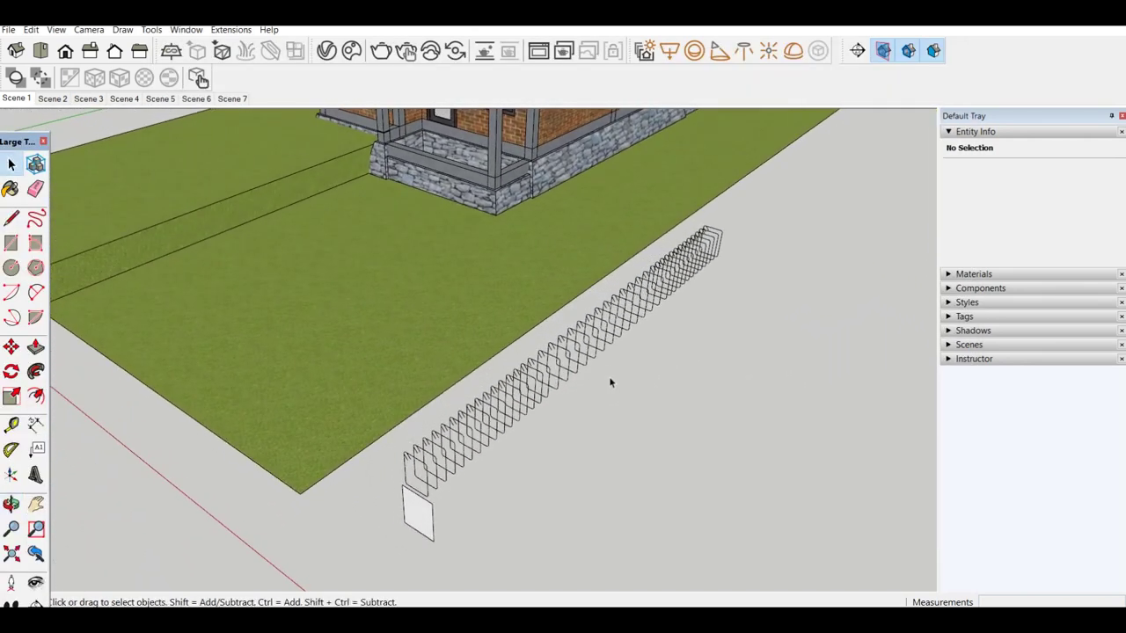
# Push/pull the white cross-section 4700 along the stirrup row into a beam.
pyautogui.scroll(1, 414, 527)
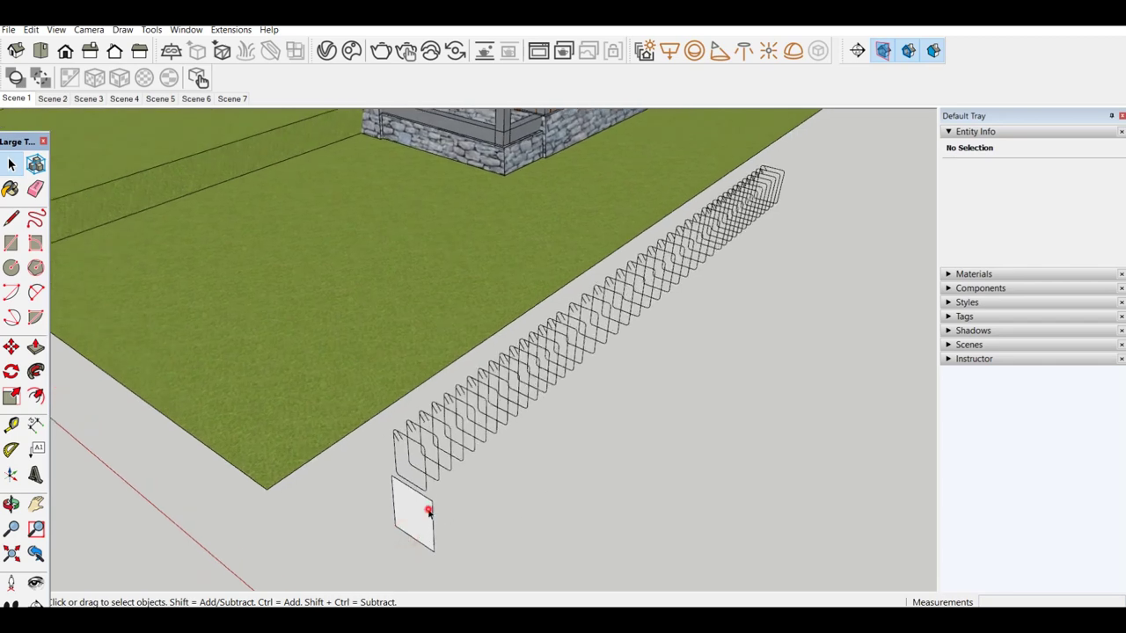
pyautogui.click(429, 515)
pyautogui.scroll(3, 422, 532)
pyautogui.press('p')
pyautogui.click(418, 538)
pyautogui.scroll(-2, 475, 511)
pyautogui.scroll(2, 677, 325)
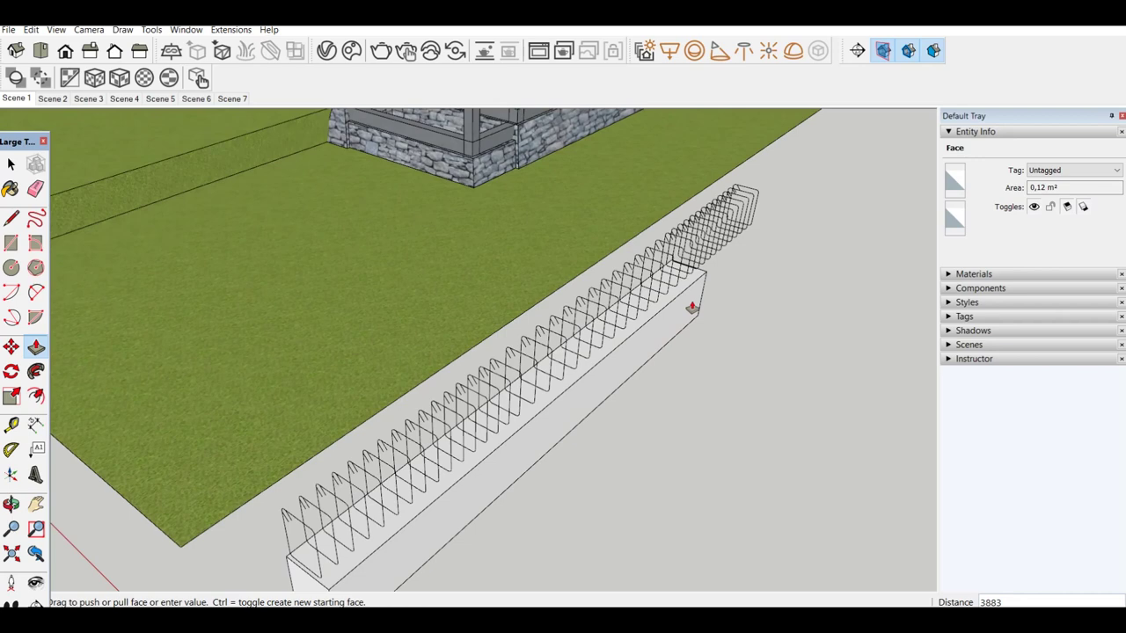
pyautogui.scroll(-2, 692, 307)
pyautogui.scroll(1, 677, 343)
pyautogui.scroll(1, 666, 369)
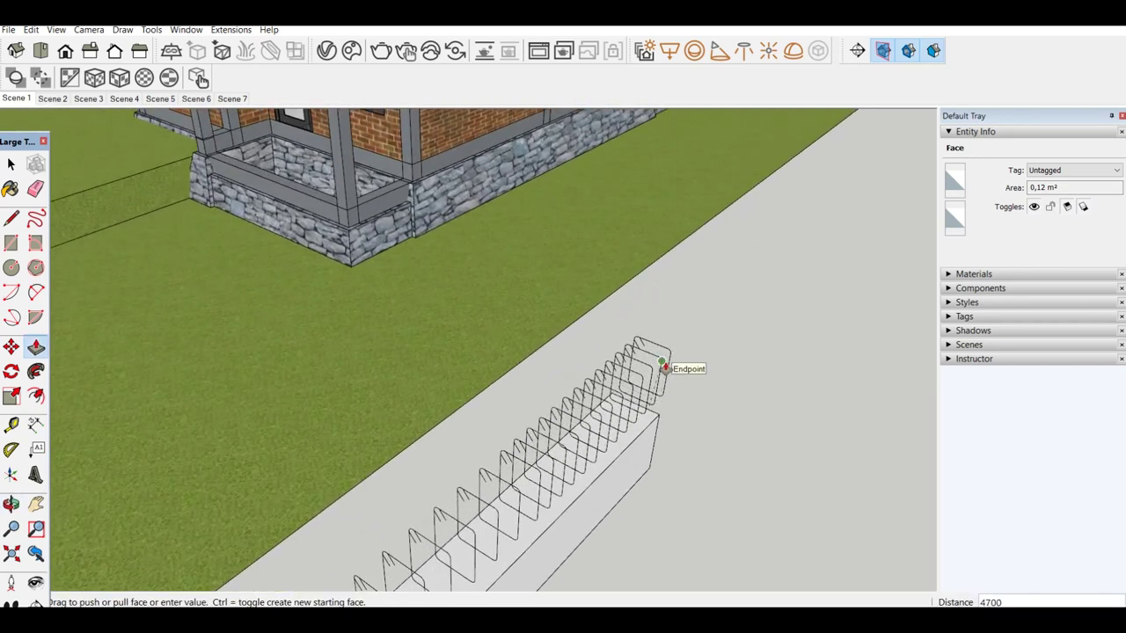
pyautogui.click(665, 369)
# Make the beam geometry a solid group of 0,58 m³ and inspect it.
pyautogui.press('space')
pyautogui.scroll(-2, 577, 527)
pyautogui.moveTo(578, 549)
pyautogui.mouseDown(button='middle')
pyautogui.moveTo(585, 406)
pyautogui.moveTo(502, 482)
pyautogui.mouseUp(button='middle')
pyautogui.tripleClick(502, 480)
pyautogui.rightClick(503, 482)
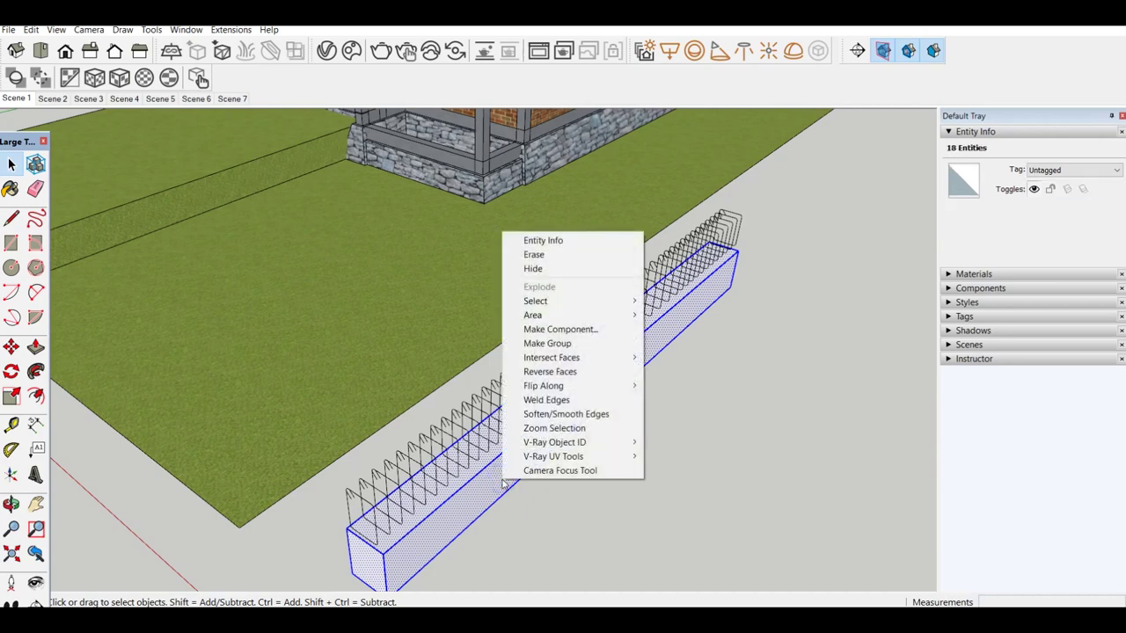
pyautogui.click(545, 343)
pyautogui.moveTo(498, 479)
pyautogui.mouseDown(button='middle')
pyautogui.moveTo(528, 414)
pyautogui.moveTo(686, 370)
pyautogui.moveTo(497, 402)
pyautogui.moveTo(633, 381)
pyautogui.mouseUp(button='middle')
pyautogui.scroll(2, 545, 473)
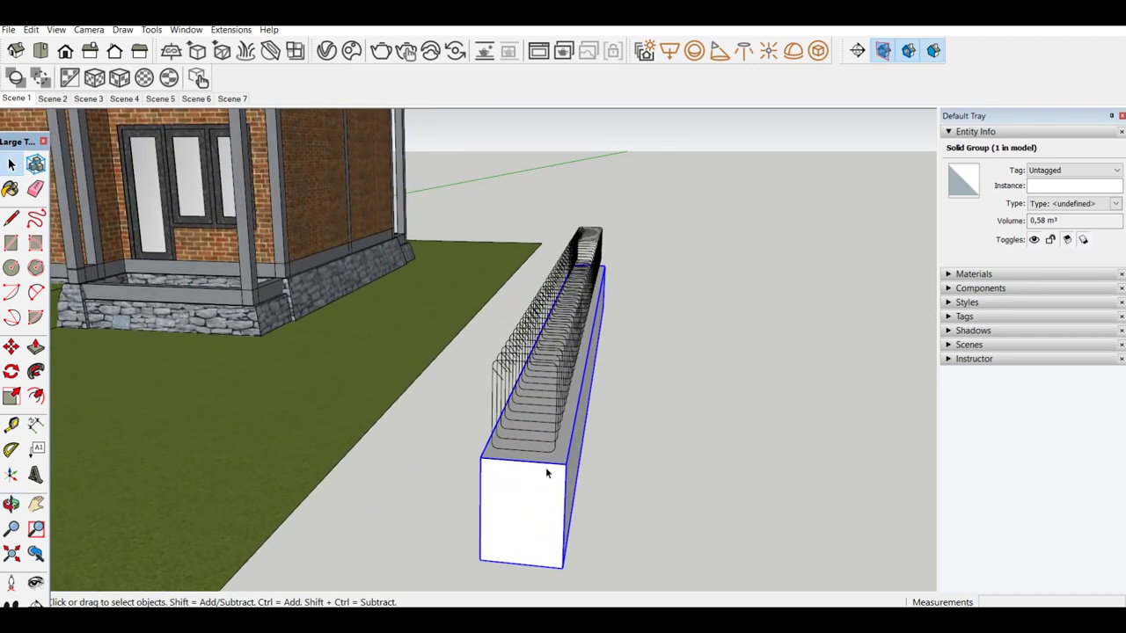
pyautogui.moveTo(546, 473); pyautogui.dragTo(421, 463, button='middle')
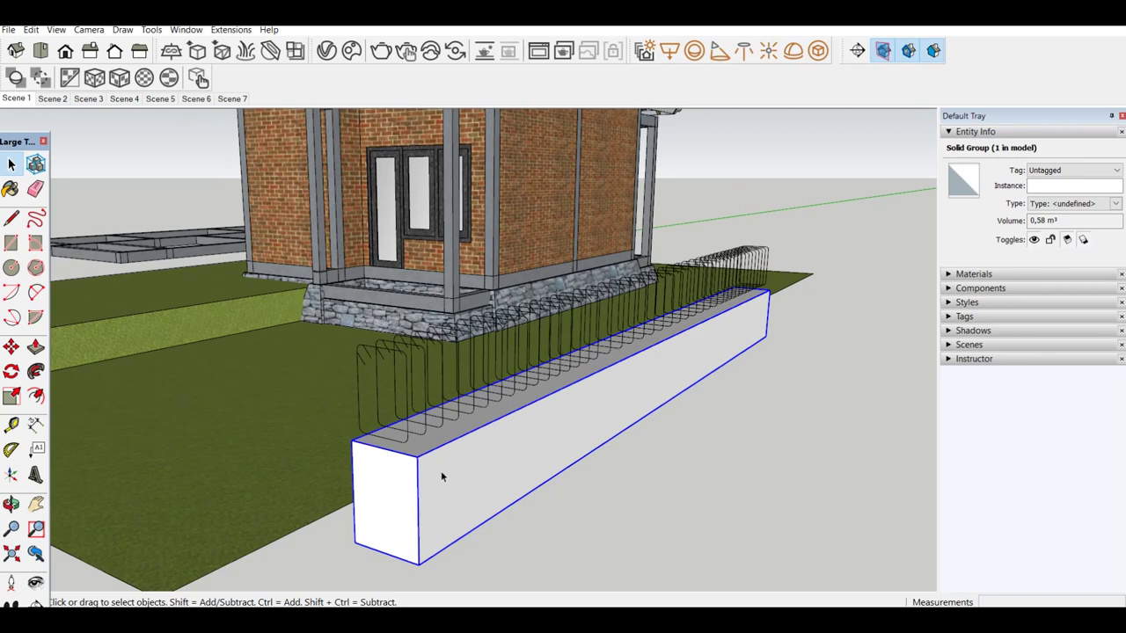
pyautogui.scroll(-2, 441, 475)
# Draw the long 4800 line along the beam's top edge and check its length.
pyautogui.press('l')
pyautogui.scroll(3, 361, 533)
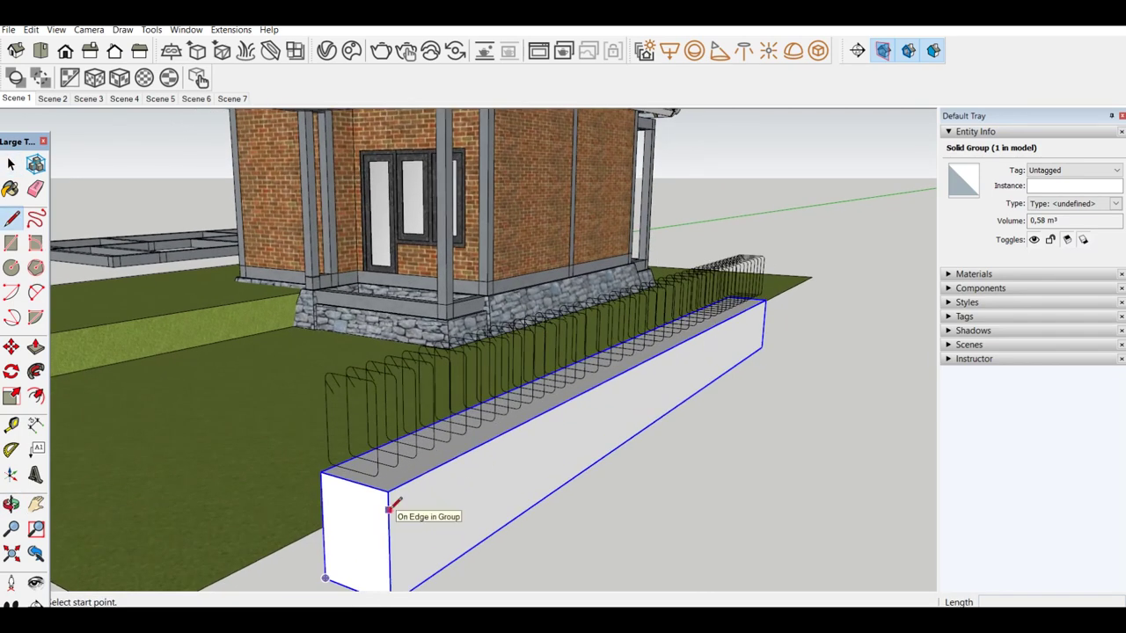
pyautogui.click(387, 508)
pyautogui.scroll(2, 729, 326)
pyautogui.scroll(2, 760, 305)
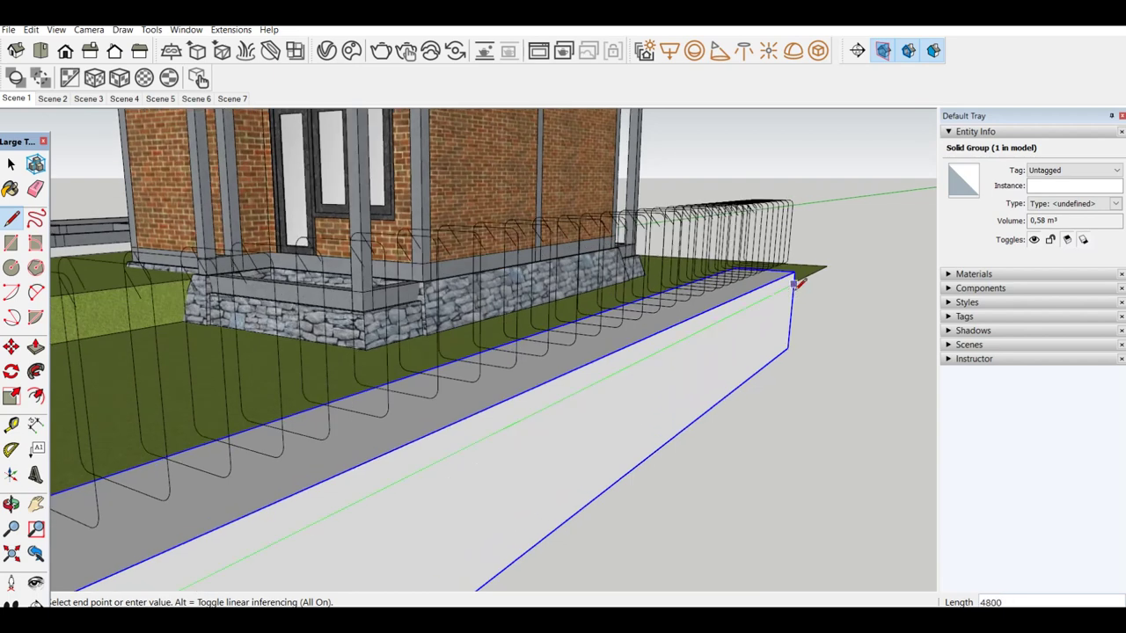
pyautogui.click(794, 293)
pyautogui.press('space')
pyautogui.scroll(-3, 794, 293)
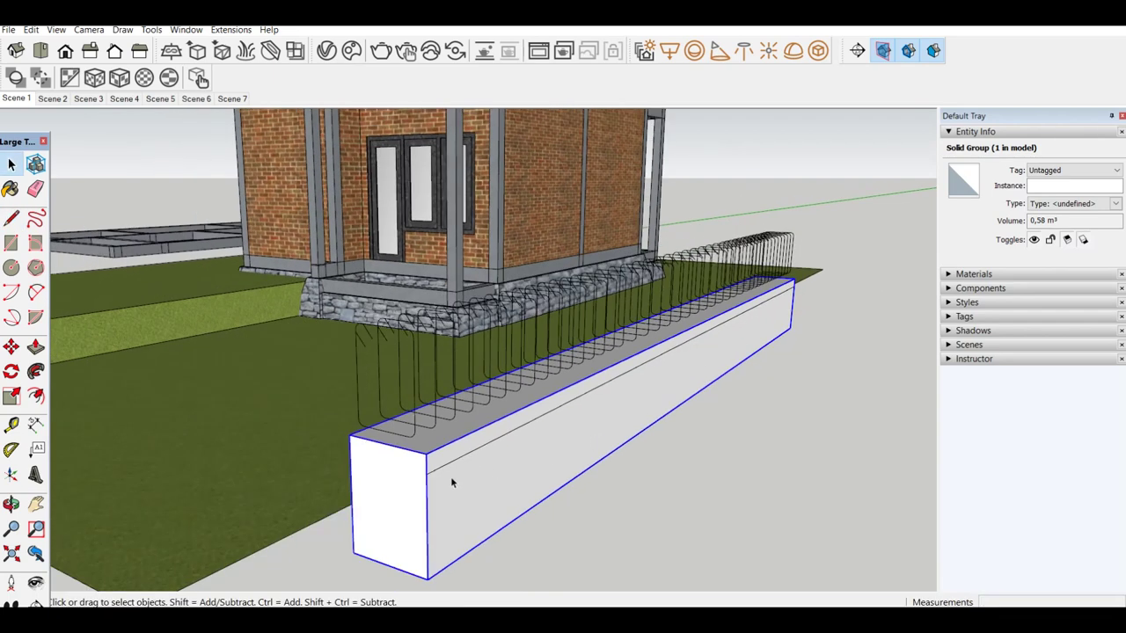
pyautogui.click(454, 481)
# Draw a 100-unit leg straight down from the line's near end.
pyautogui.press('l')
pyautogui.click(434, 422)
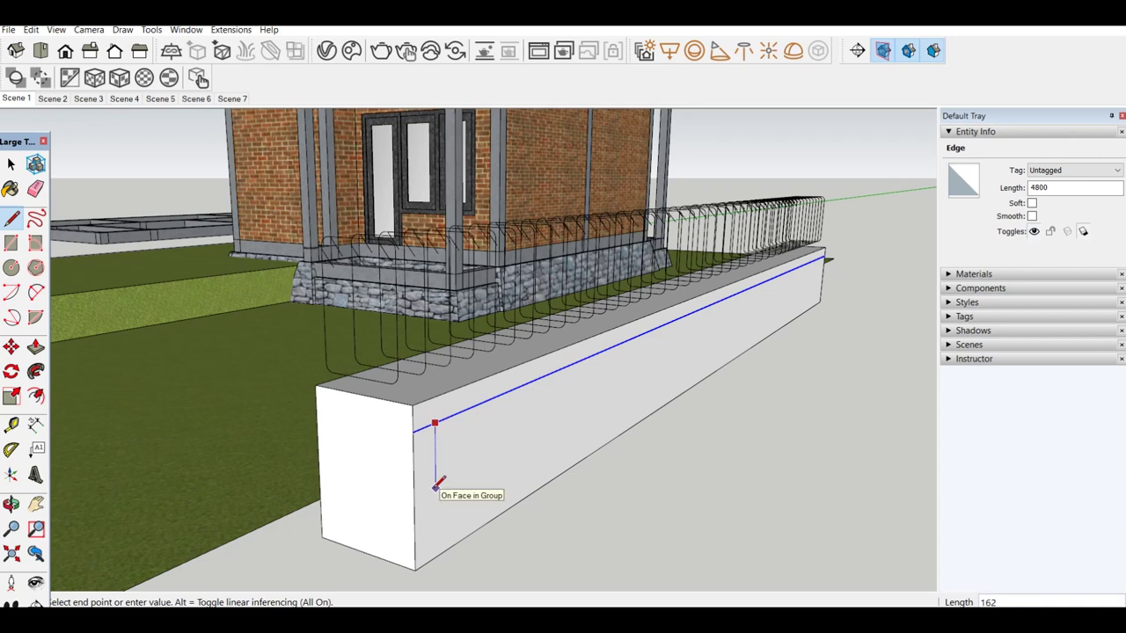
pyautogui.write('1')
pyautogui.press('Return')
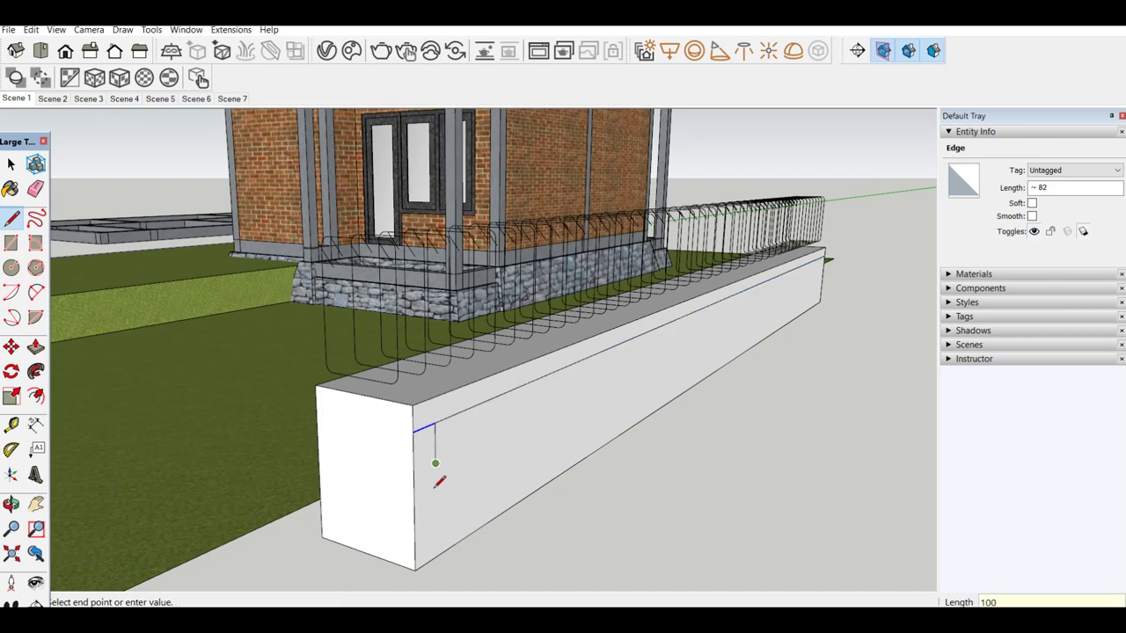
pyautogui.press('space')
# Draw the matching vertical leg down from the line's far end.
pyautogui.scroll(-3, 433, 488)
pyautogui.scroll(3, 521, 458)
pyautogui.scroll(-2, 407, 455)
pyautogui.scroll(-2, 497, 449)
pyautogui.moveTo(496, 449); pyautogui.dragTo(381, 416, button='middle')
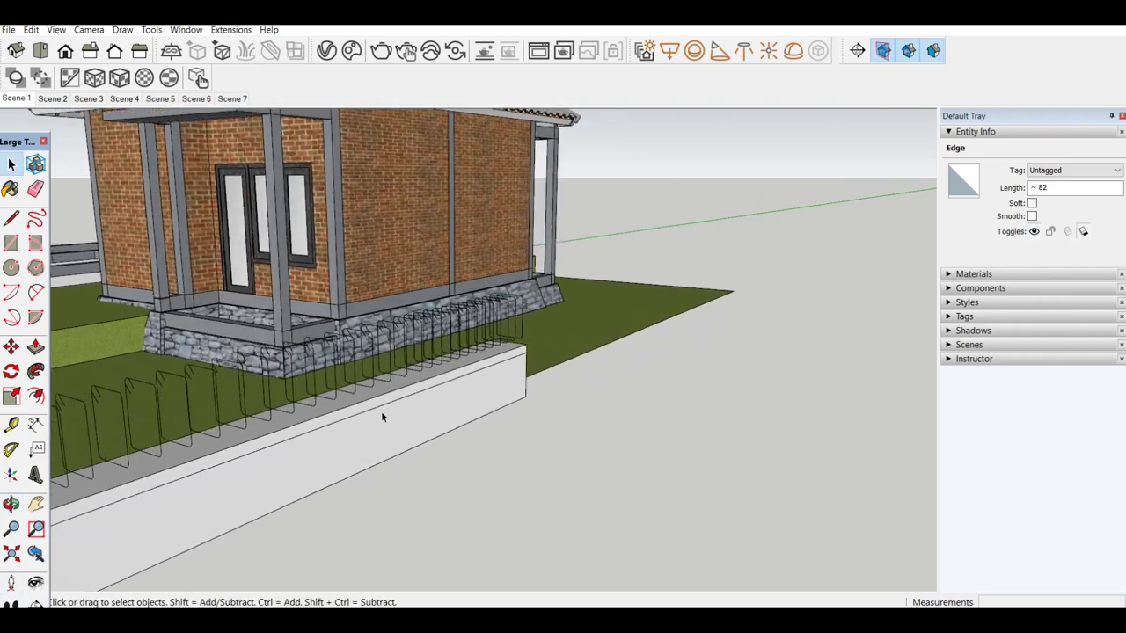
pyautogui.scroll(2, 550, 357)
pyautogui.moveTo(555, 359); pyautogui.dragTo(534, 421, button='middle')
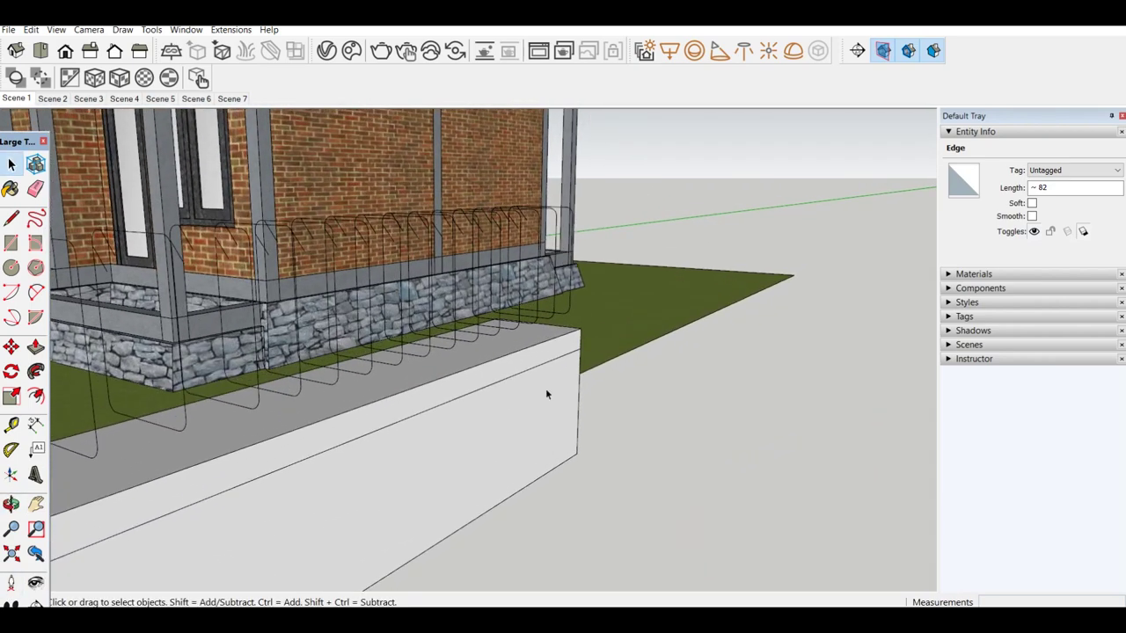
pyautogui.press('l')
pyautogui.moveTo(561, 380); pyautogui.dragTo(563, 348, button='middle')
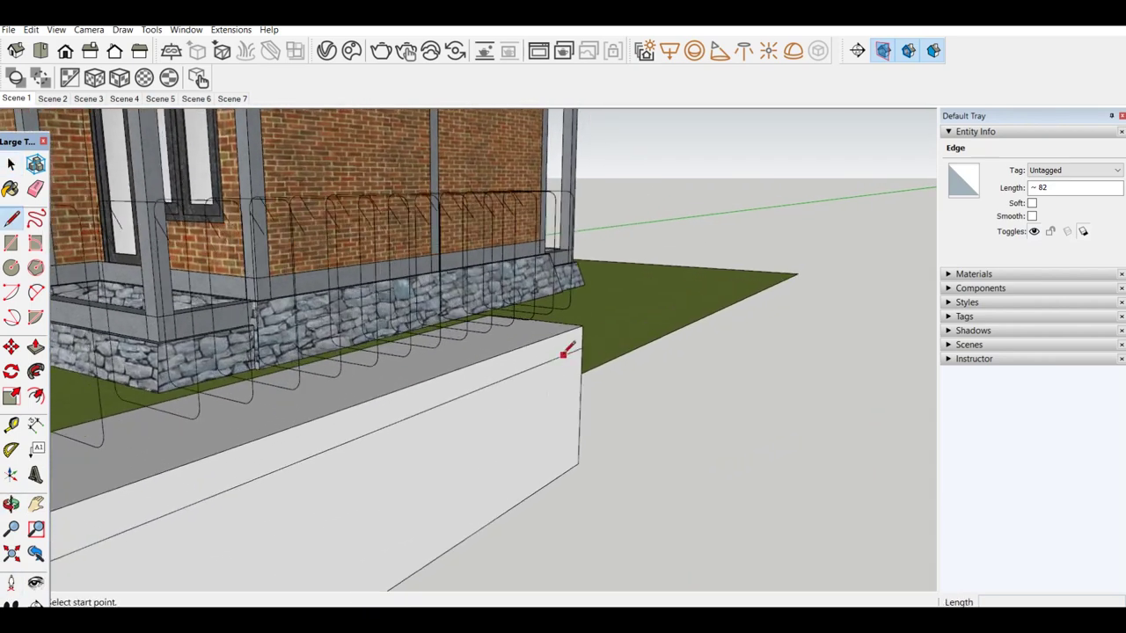
pyautogui.click(563, 355)
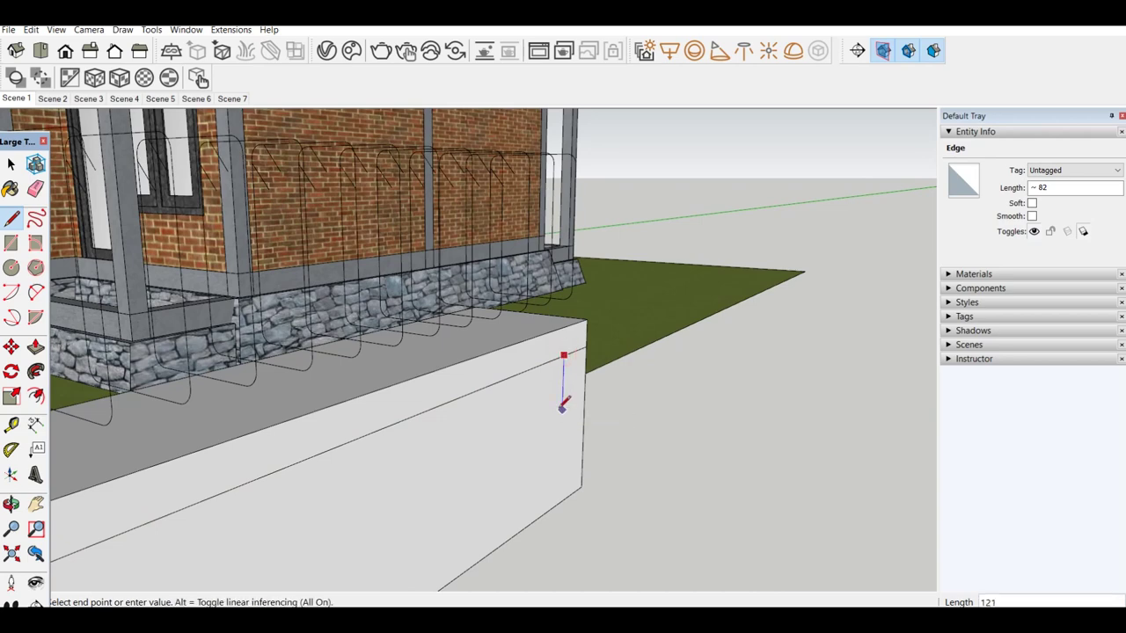
pyautogui.click(563, 396)
pyautogui.press('space')
# Orbit back out to view the whole wall with its new rebar outline.
pyautogui.press('e')
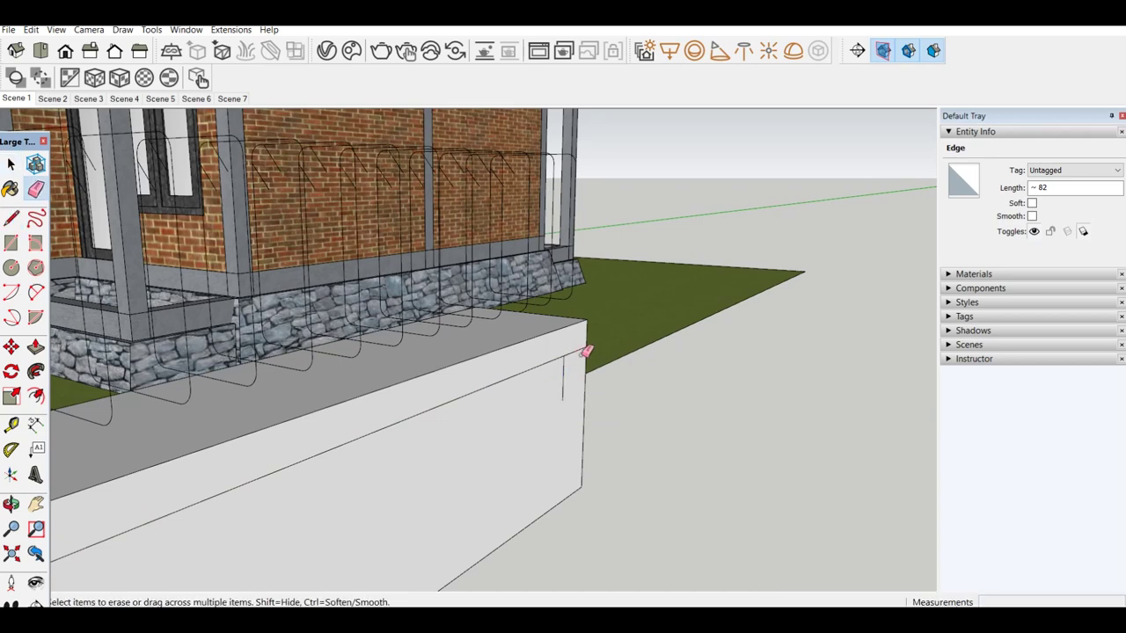
pyautogui.scroll(-3, 581, 350)
pyautogui.moveTo(578, 340)
pyautogui.mouseDown(button='middle')
pyautogui.moveTo(533, 395)
pyautogui.moveTo(339, 452)
pyautogui.mouseUp(button='middle')
pyautogui.scroll(3, 383, 423)
pyautogui.scroll(2, 382, 424)
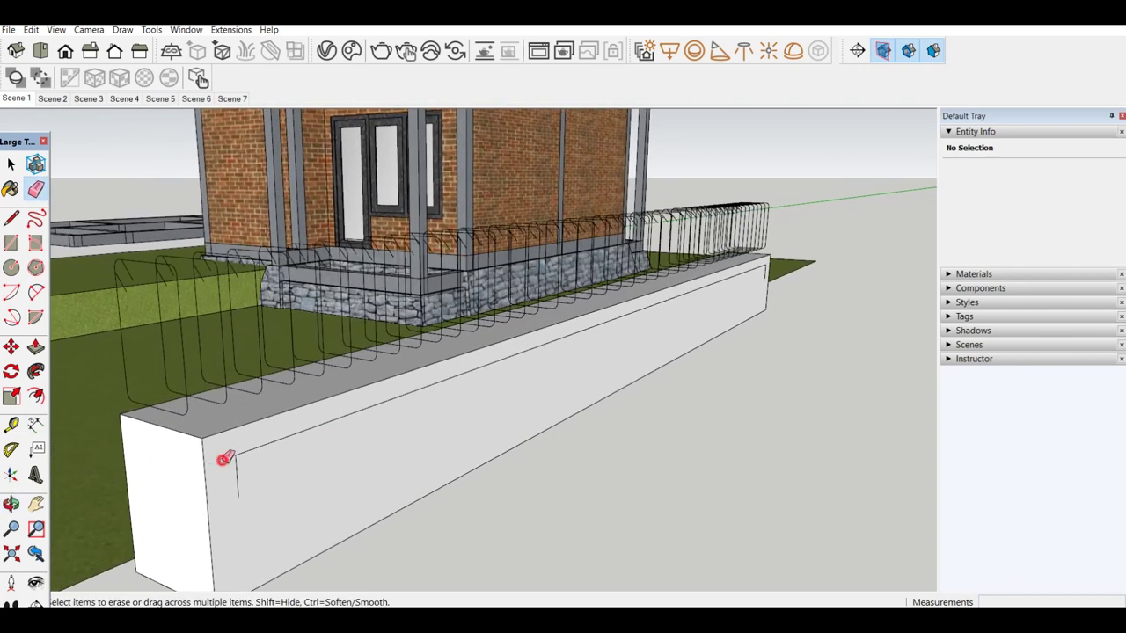
pyautogui.press('space')
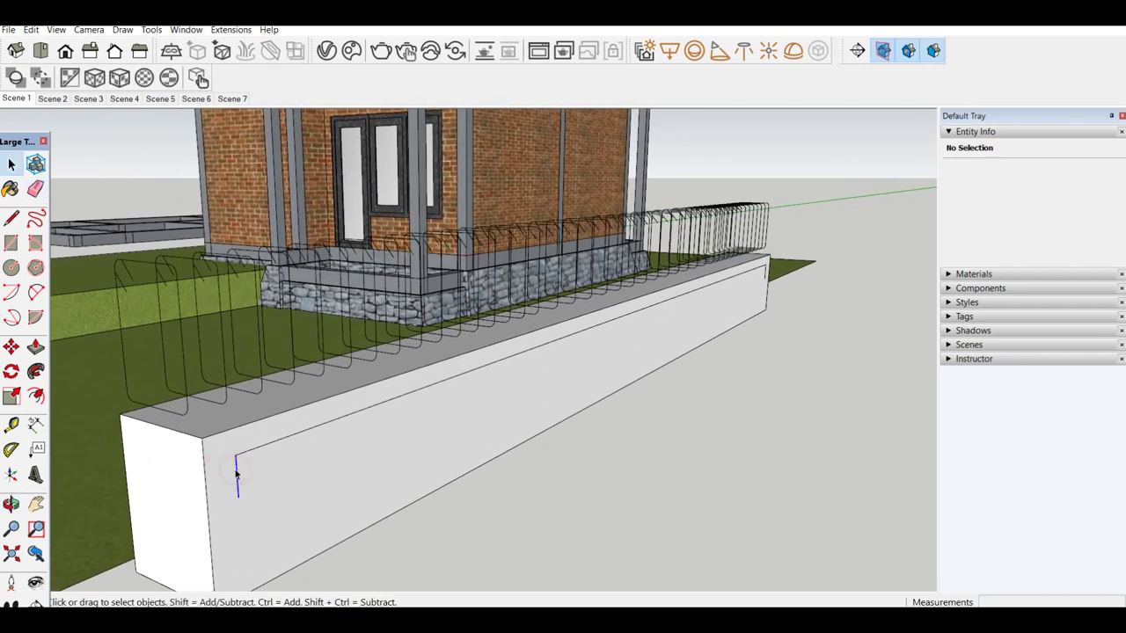
# Group the long rebar line and its two legs into one group.
pyautogui.click(237, 475)
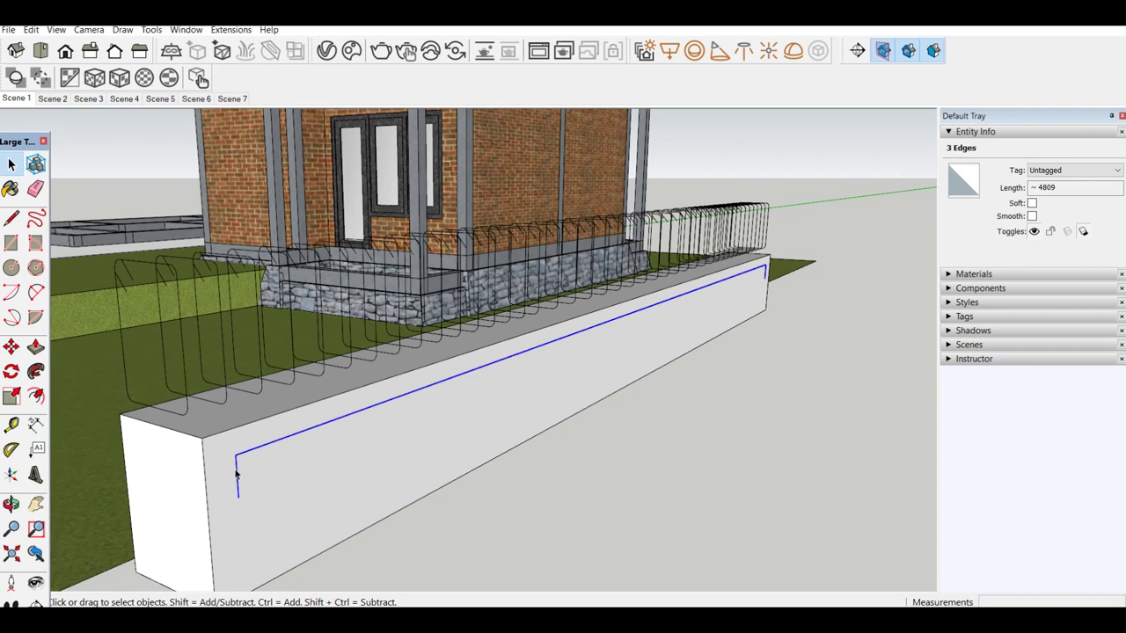
pyautogui.rightClick(235, 475)
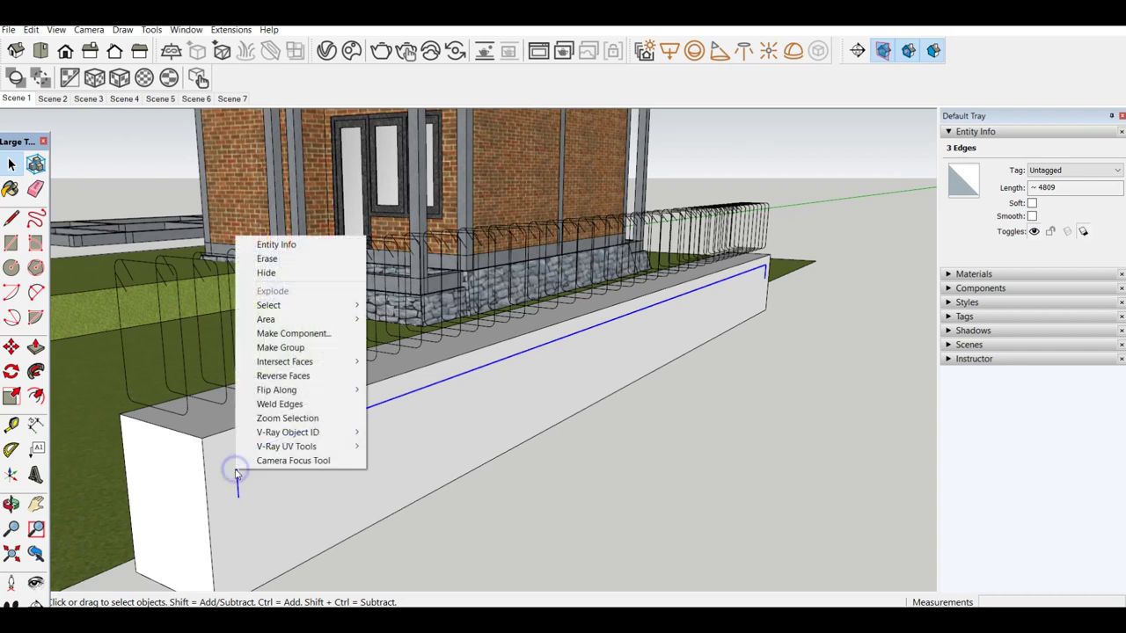
pyautogui.click(264, 349)
pyautogui.press('s')
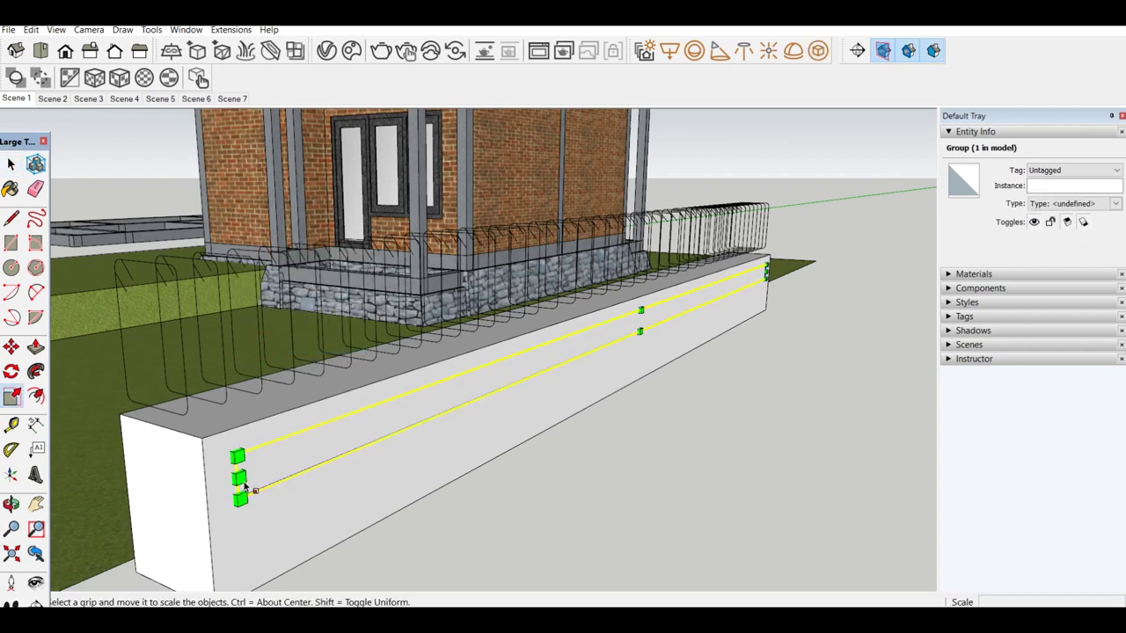
pyautogui.scroll(-1, 236, 475)
pyautogui.press('l')
pyautogui.click(205, 449)
pyautogui.write('200')
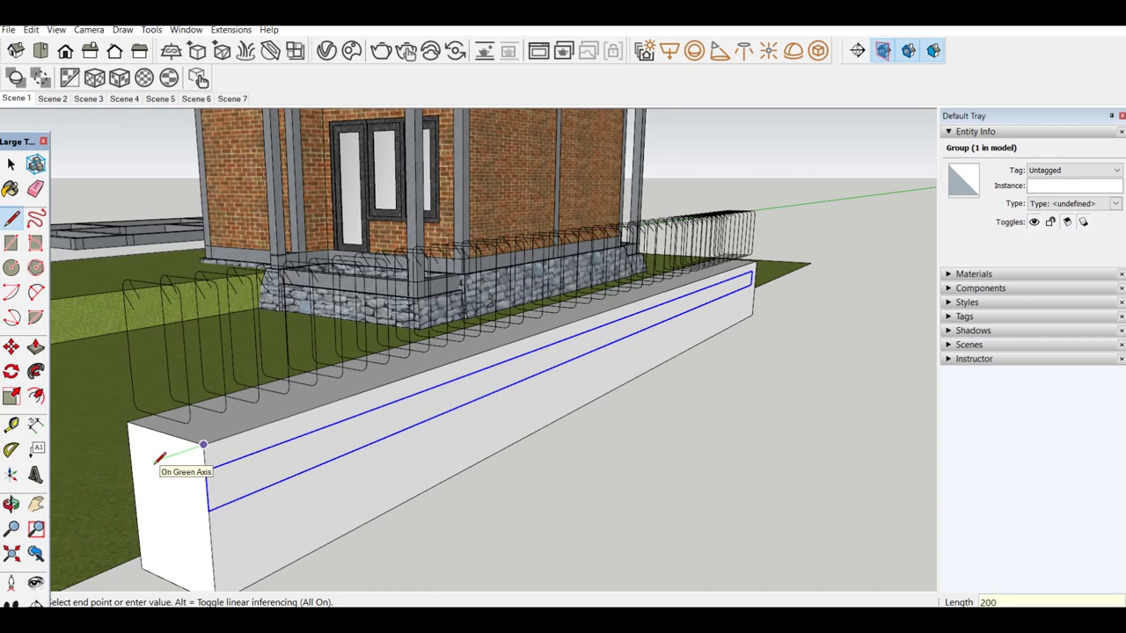
pyautogui.press('space')
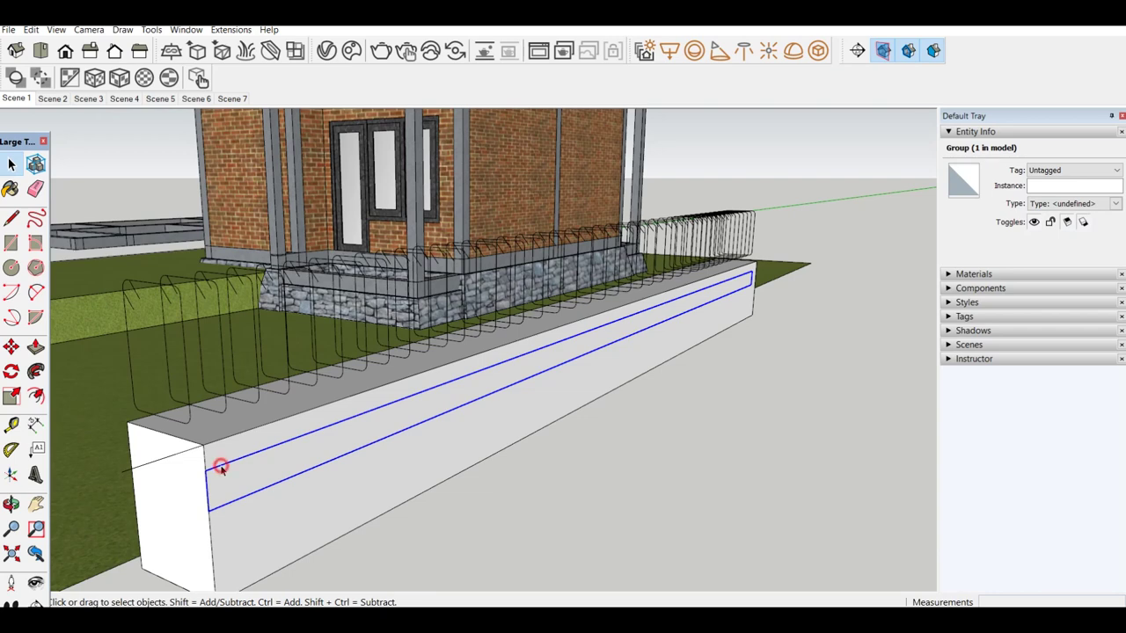
# Scale the rebar group to stretch it slightly along the wall's length.
pyautogui.press('s')
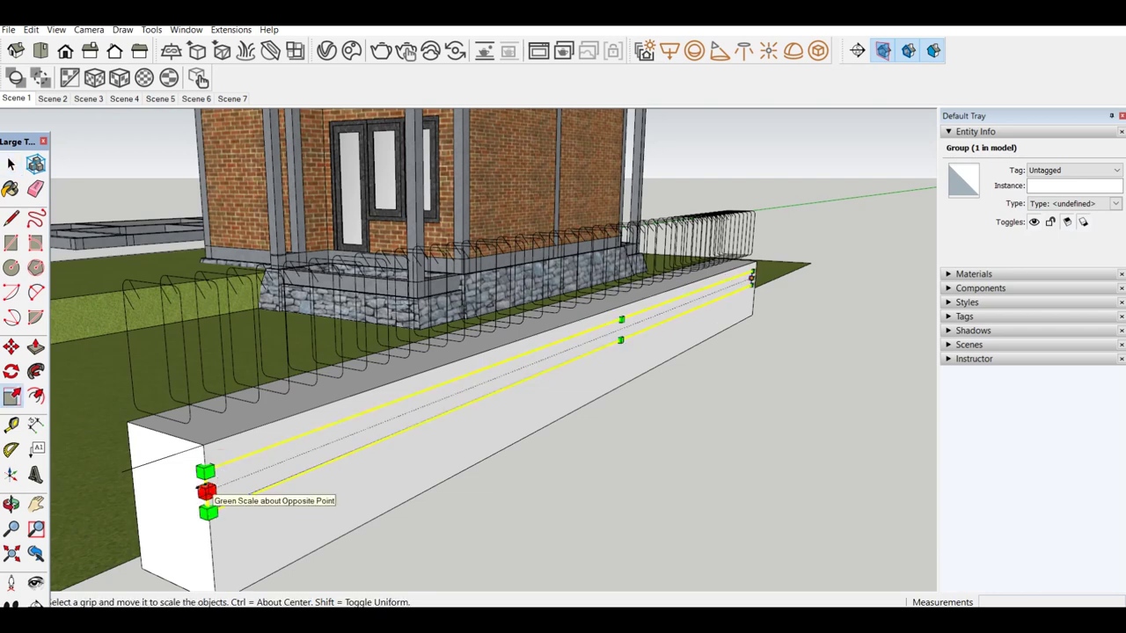
pyautogui.scroll(-1, 206, 488)
pyautogui.scroll(-1, 205, 489)
pyautogui.scroll(1, 205, 489)
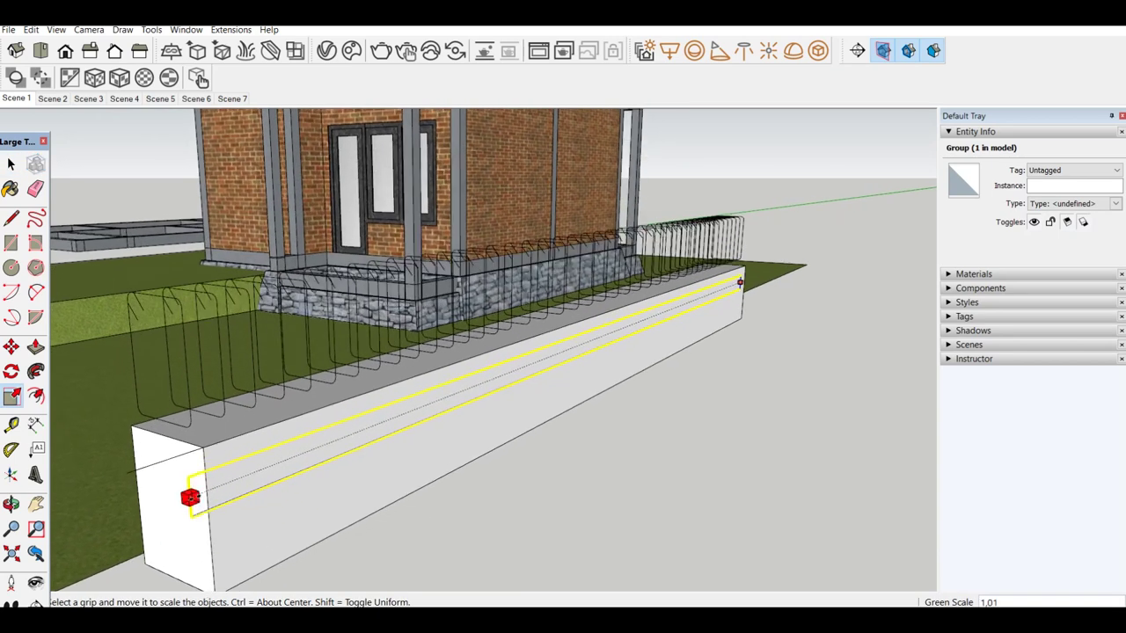
pyautogui.moveTo(188, 520); pyautogui.dragTo(302, 502, button='middle')
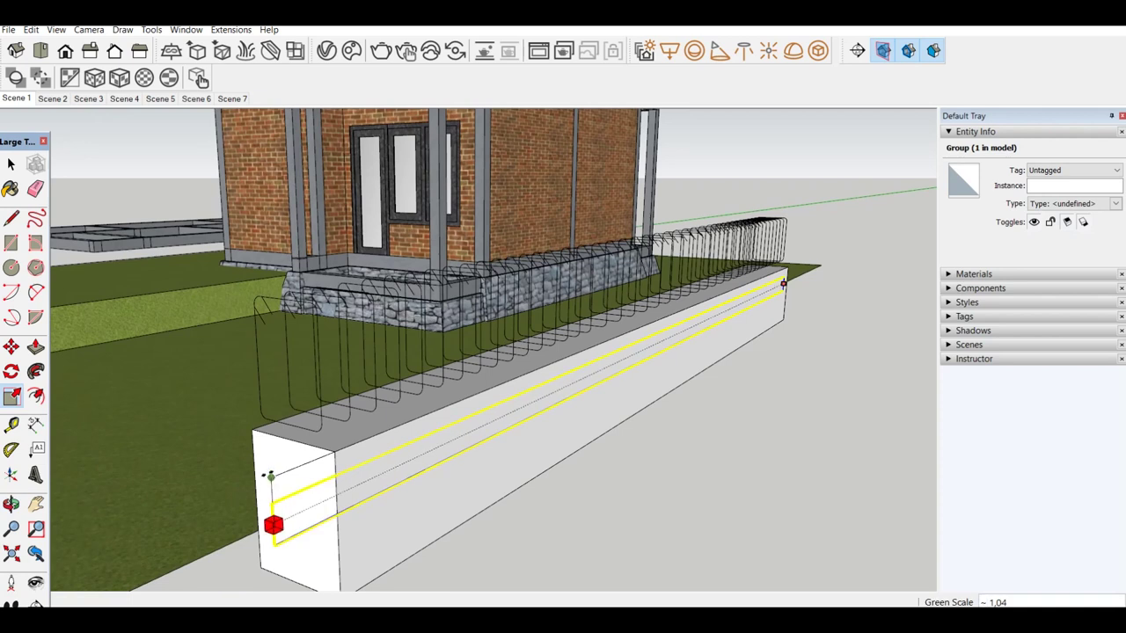
pyautogui.press('Escape')
pyautogui.press('space')
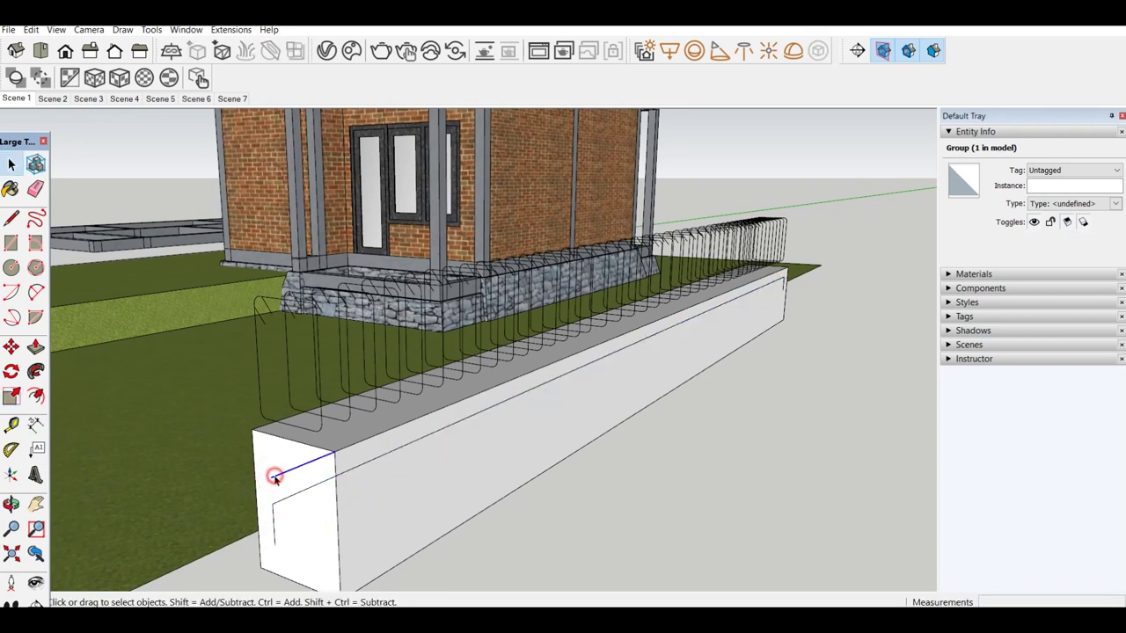
pyautogui.click(275, 476)
pyautogui.click(290, 502)
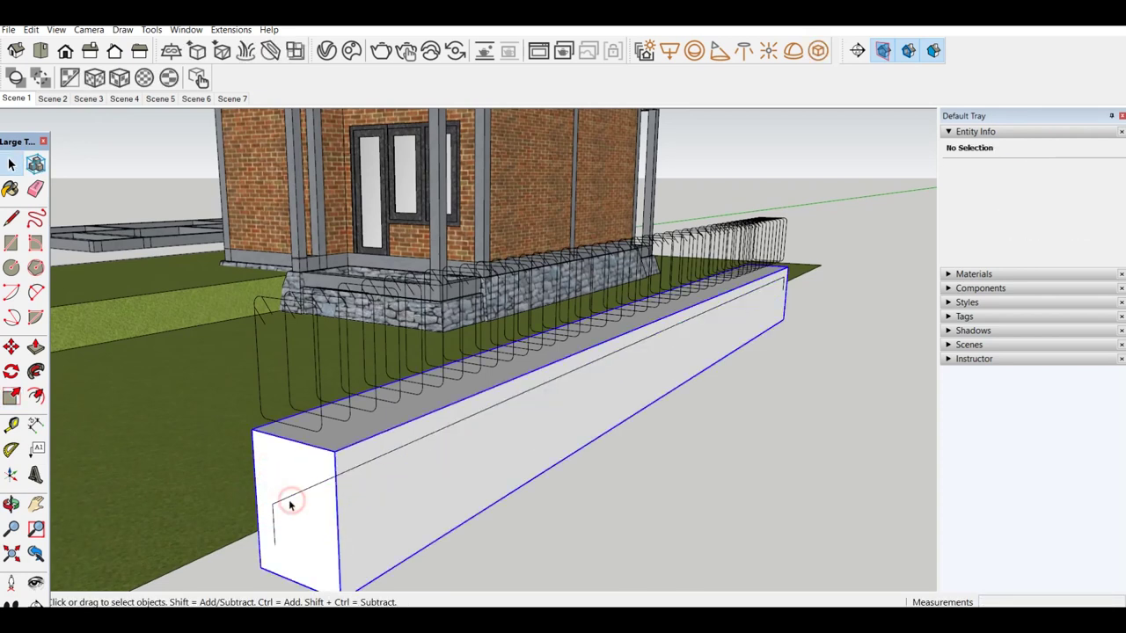
pyautogui.doubleClick(288, 503)
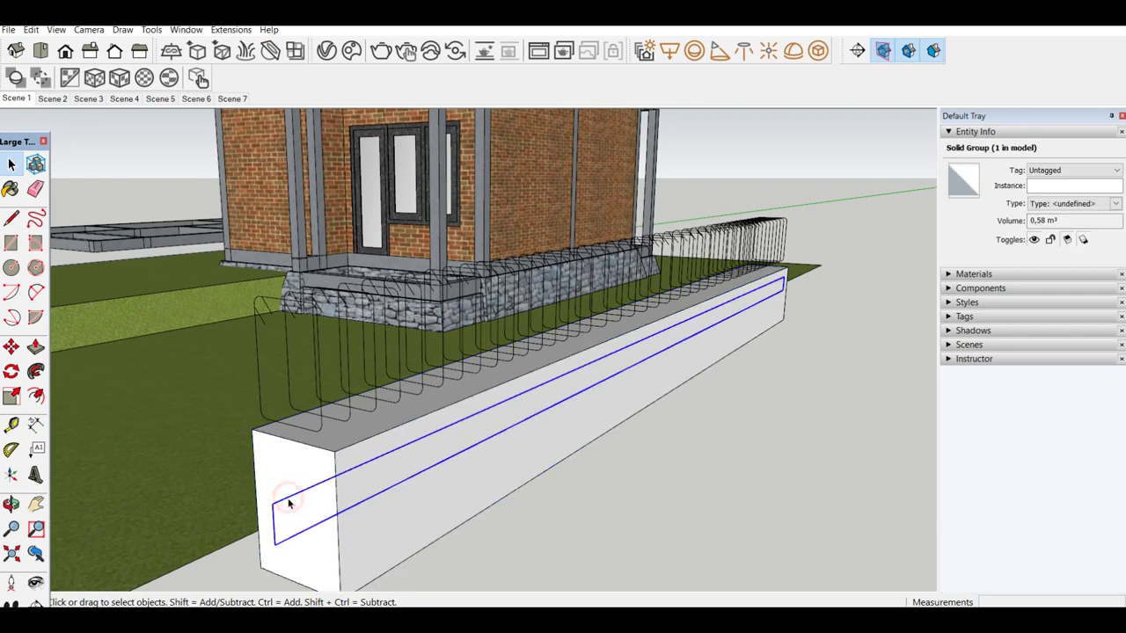
pyautogui.scroll(1, 332, 495)
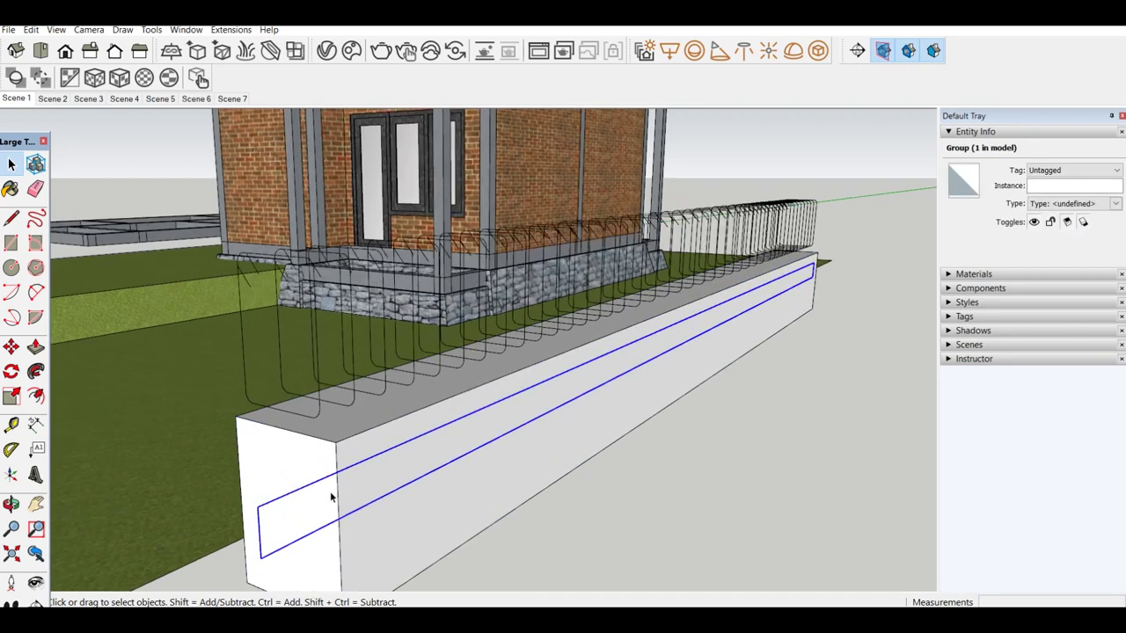
pyautogui.press('m')
pyautogui.scroll(1, 330, 498)
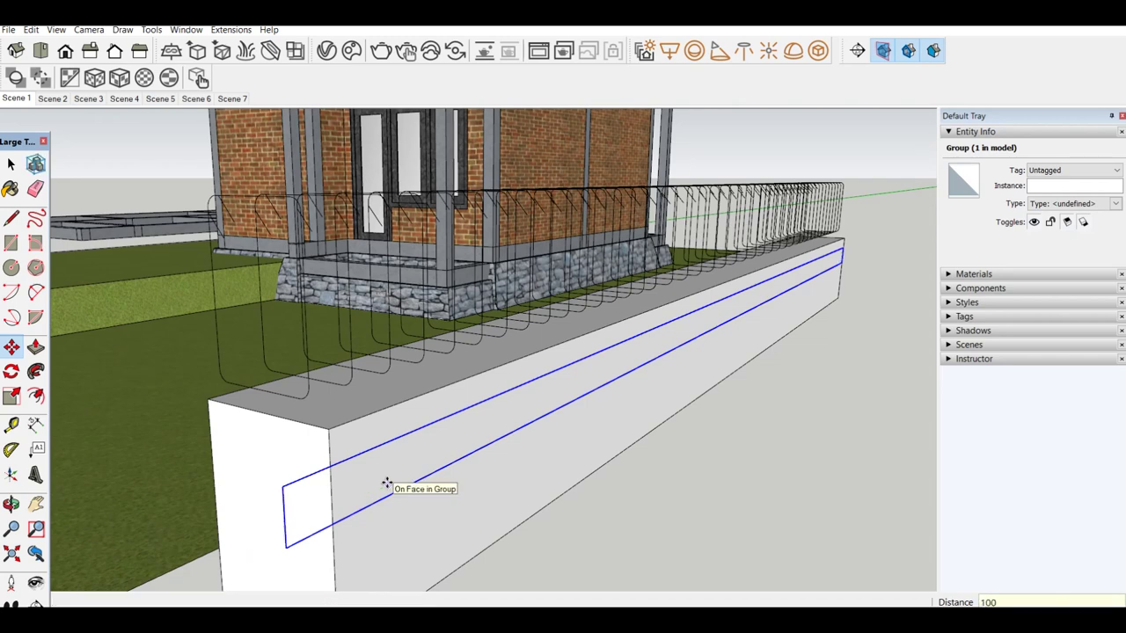
pyautogui.press('space')
pyautogui.scroll(-3, 389, 484)
pyautogui.scroll(3, 400, 482)
pyautogui.click(761, 517)
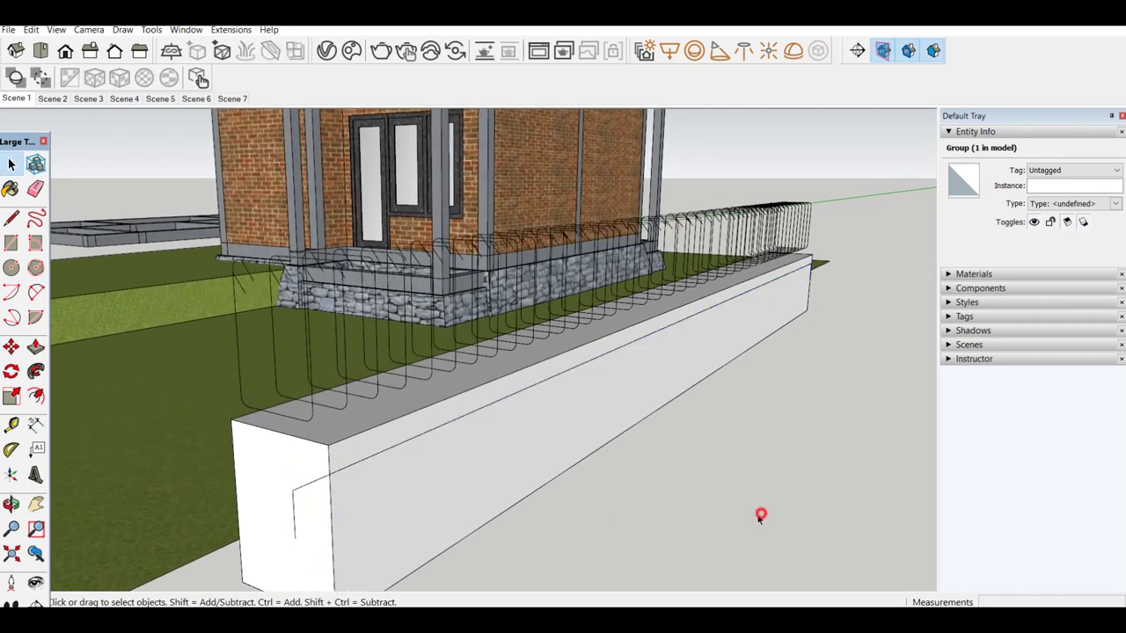
pyautogui.moveTo(420, 499)
pyautogui.mouseDown(button='middle')
pyautogui.moveTo(321, 464)
pyautogui.moveTo(354, 469)
pyautogui.moveTo(390, 454)
pyautogui.mouseUp(button='middle')
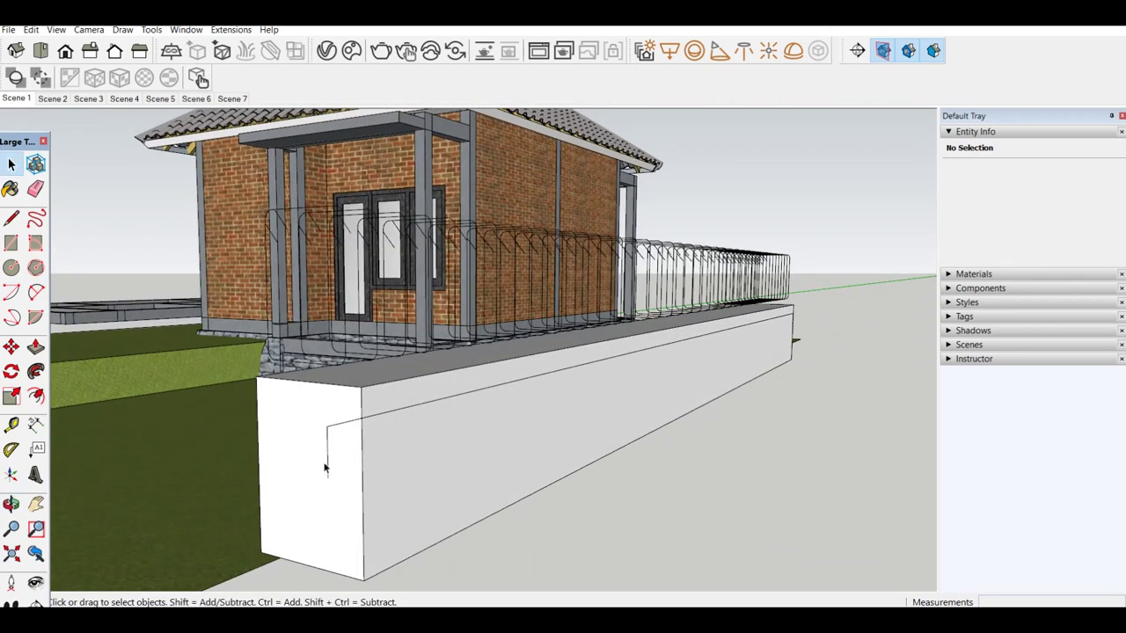
pyautogui.moveTo(324, 468); pyautogui.dragTo(471, 423, button='middle')
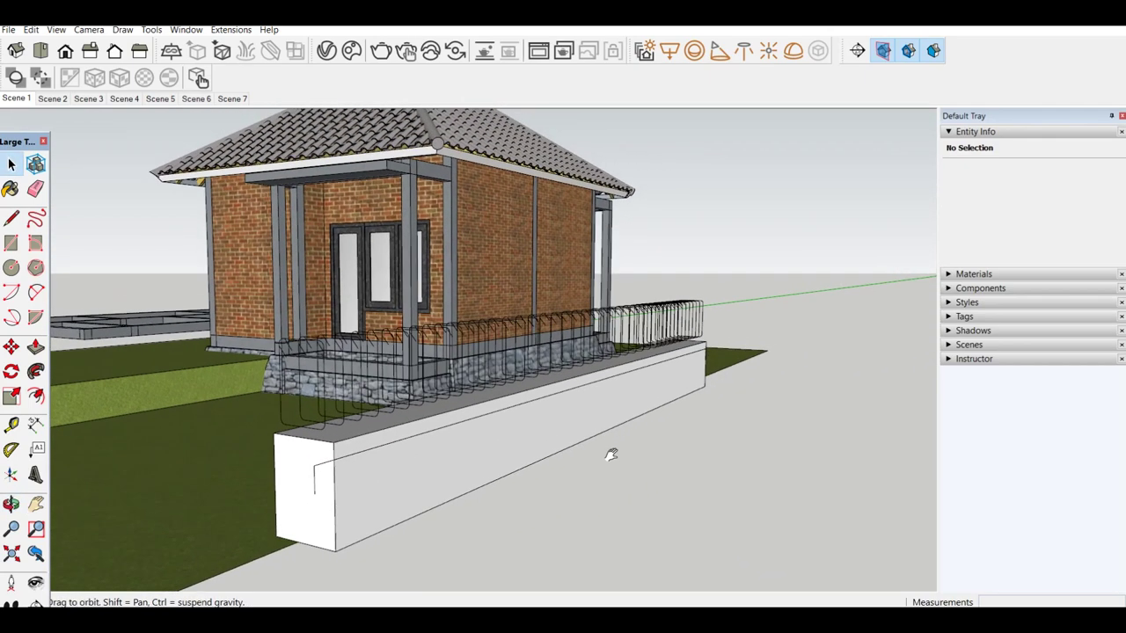
pyautogui.scroll(2, 611, 449)
pyautogui.scroll(3, 628, 502)
pyautogui.scroll(-3, 604, 359)
pyautogui.scroll(2, 604, 359)
# Copy the bar group to the beam's bottom corner and again higher up the face.
pyautogui.moveTo(617, 361); pyautogui.dragTo(699, 437, button='middle')
pyautogui.click(700, 437)
pyautogui.press('m')
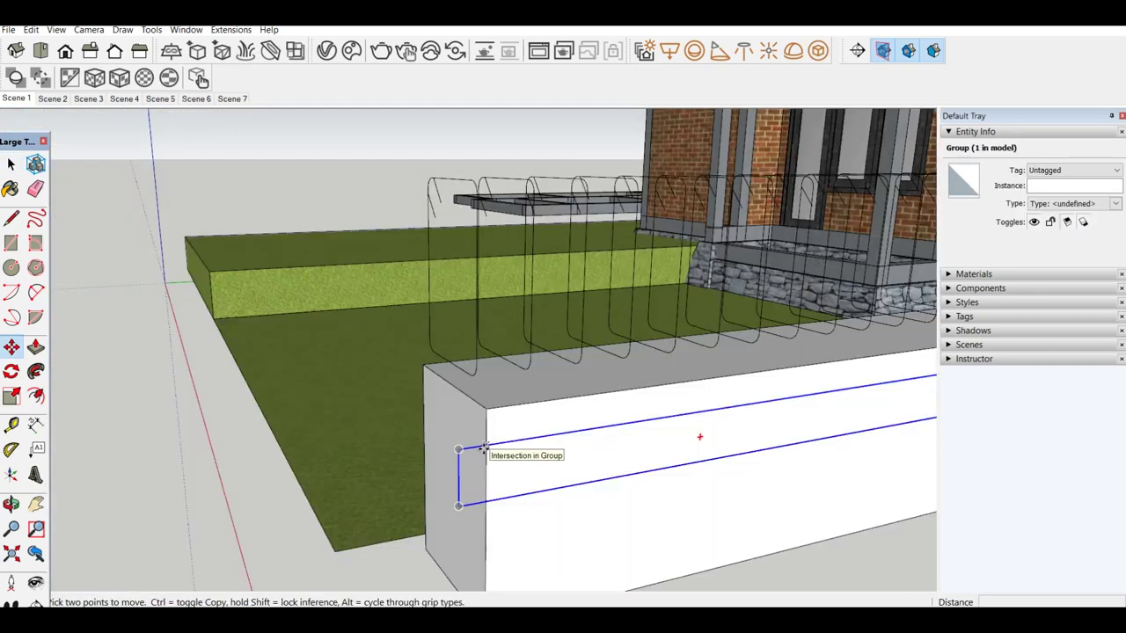
pyautogui.click(484, 449)
pyautogui.press('ctrl')
pyautogui.moveTo(484, 448); pyautogui.dragTo(484, 519, button='middle')
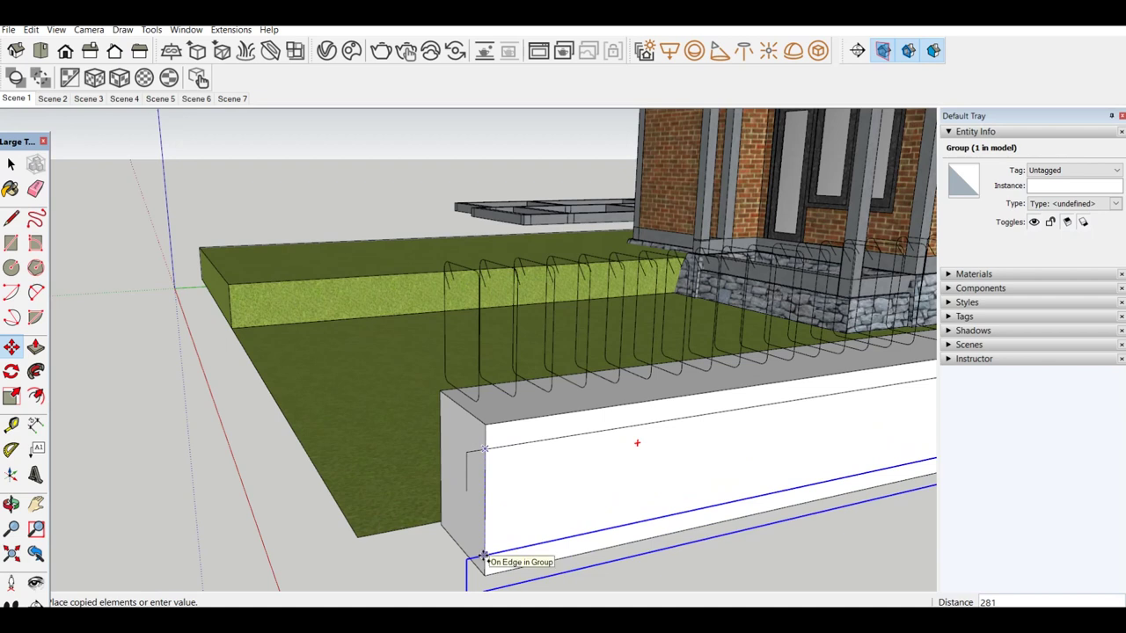
pyautogui.click(483, 557)
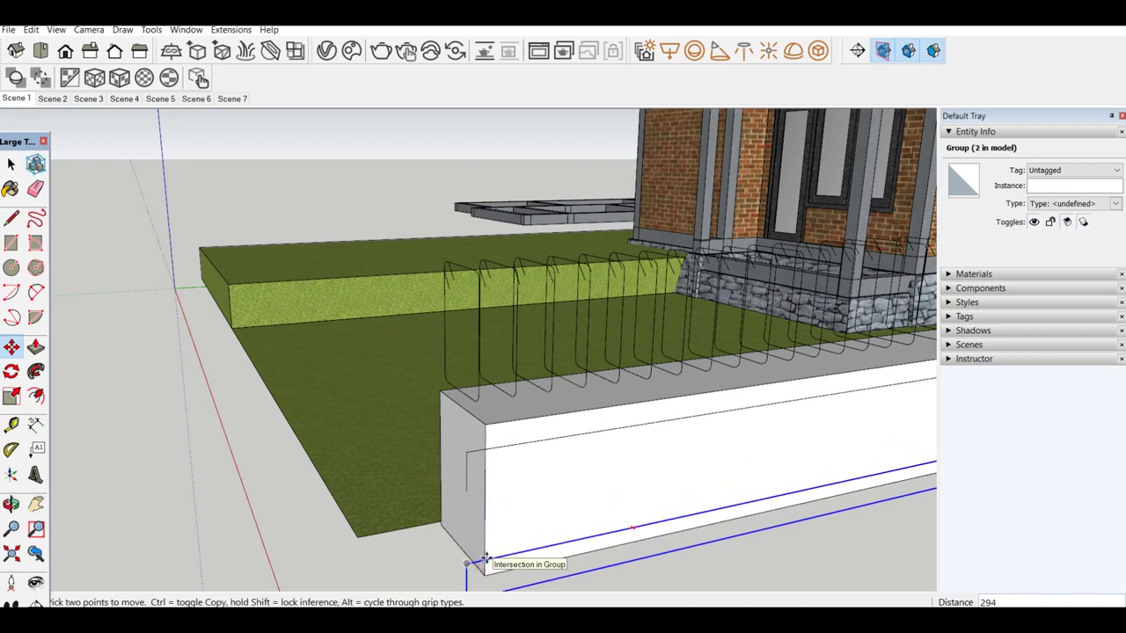
pyautogui.click(484, 559)
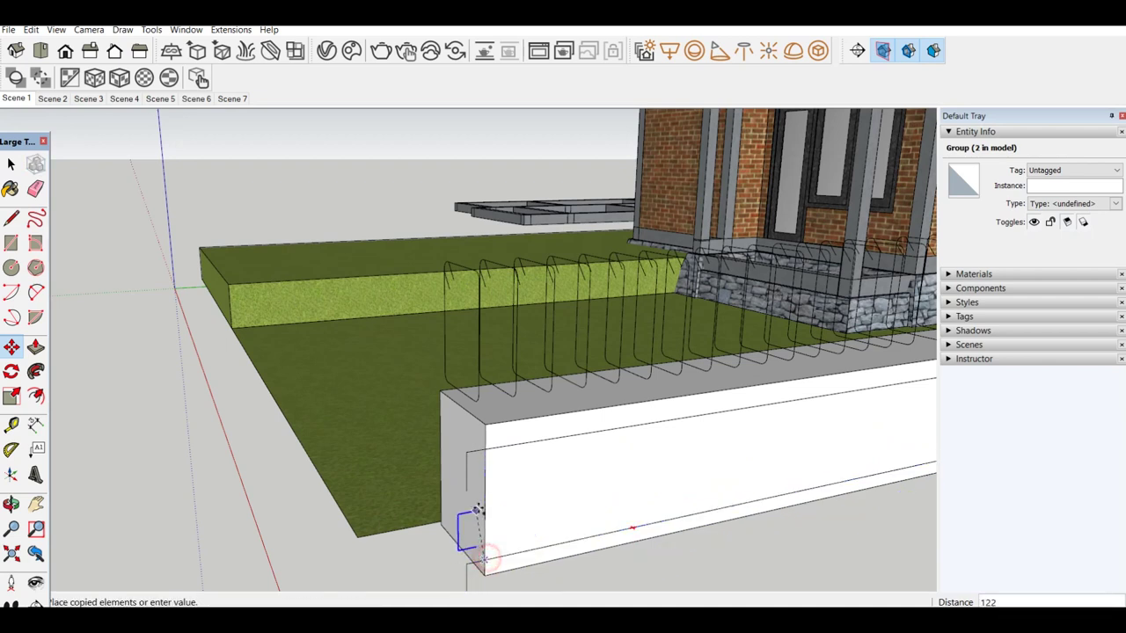
pyautogui.click(488, 501)
pyautogui.press('space')
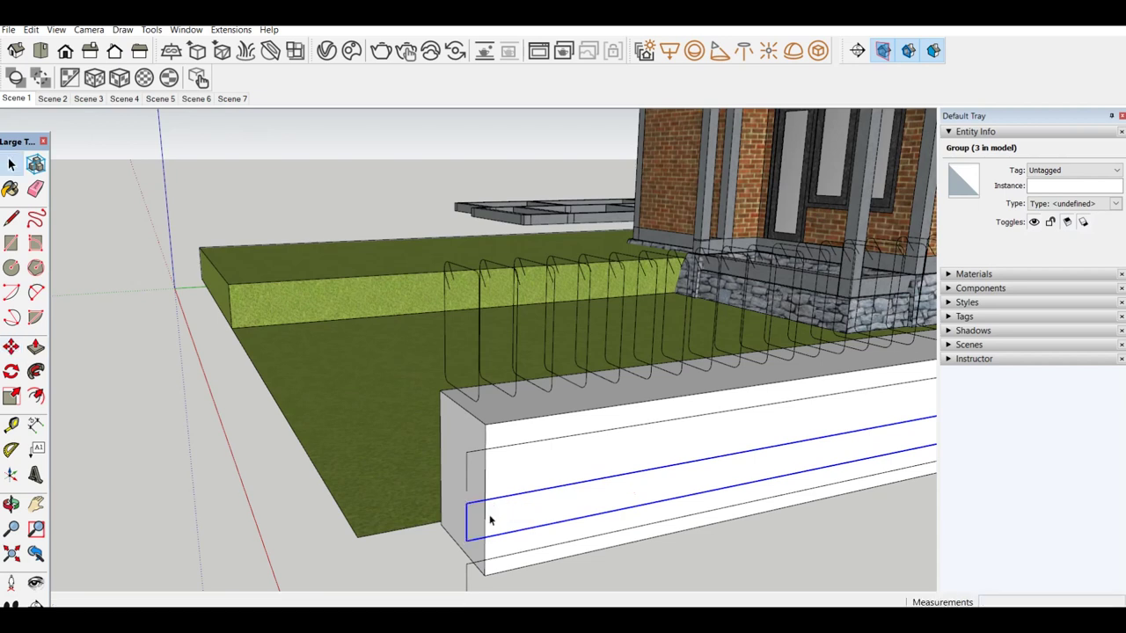
# Place two more bar copies at the face midpoint and near the beam bottom.
pyautogui.press('m')
pyautogui.press('ctrl')
pyautogui.click(484, 501)
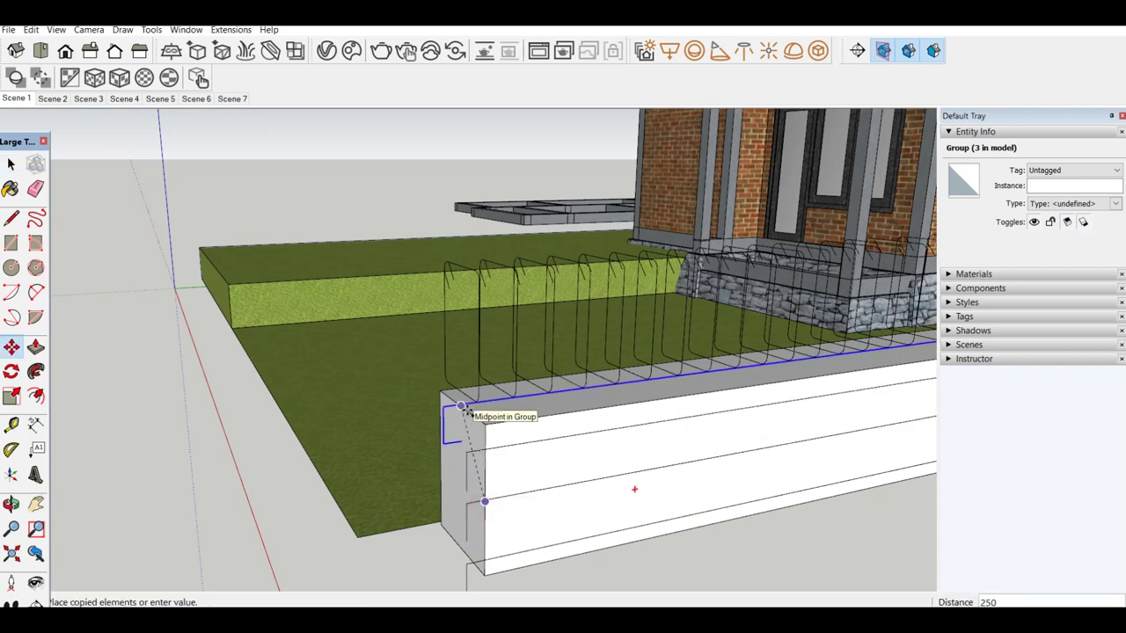
pyautogui.scroll(3, 461, 407)
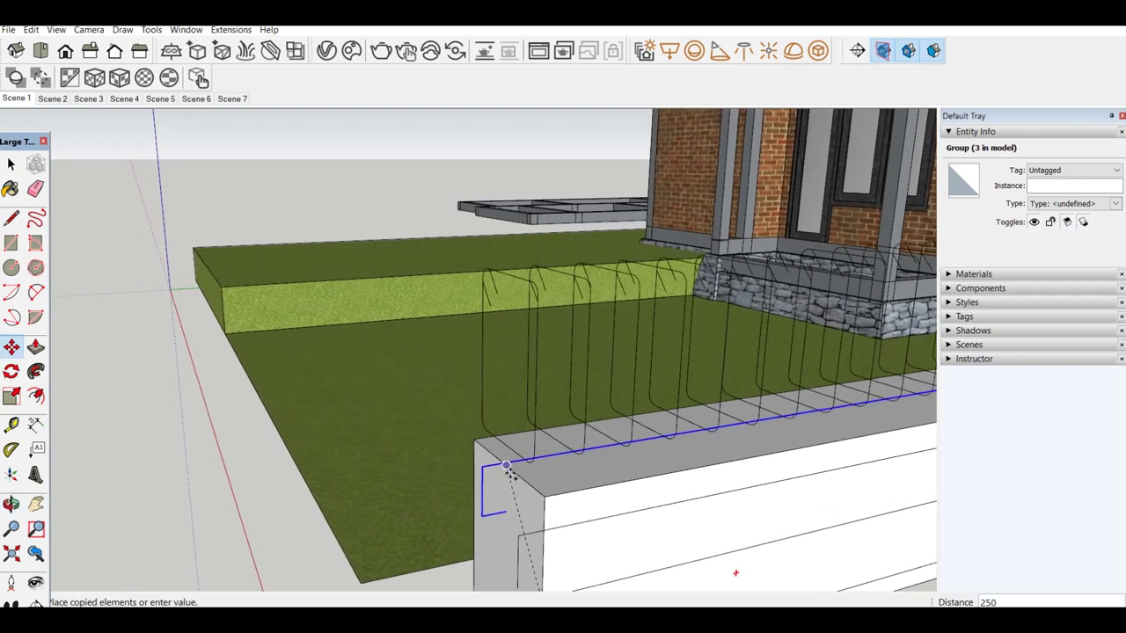
pyautogui.click(507, 467)
pyautogui.moveTo(510, 502); pyautogui.dragTo(526, 401, button='middle')
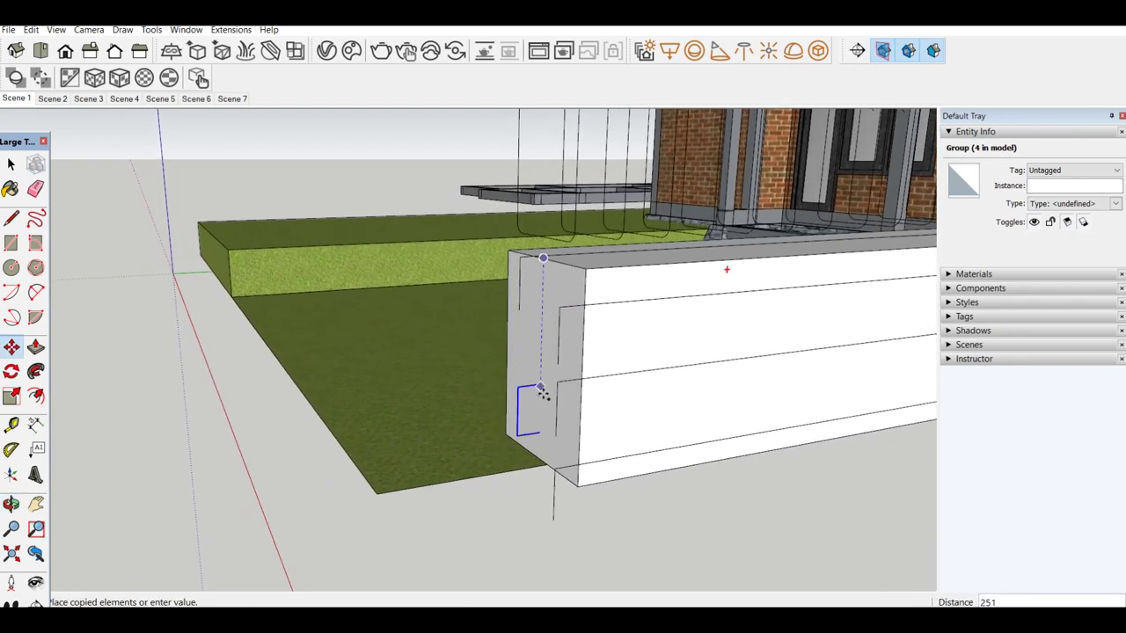
pyautogui.click(539, 459)
pyautogui.moveTo(535, 460)
pyautogui.mouseDown(button='middle')
pyautogui.moveTo(649, 467)
pyautogui.moveTo(646, 433)
pyautogui.mouseUp(button='middle')
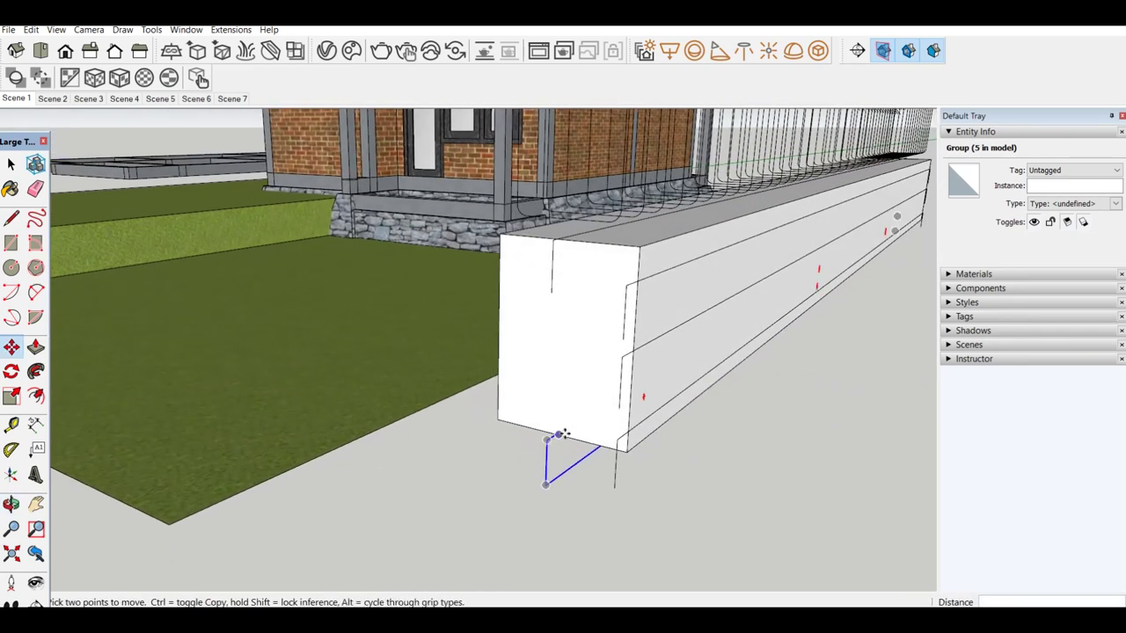
# Move the bar copy 150 from its corner to the beam's bottom endpoint.
pyautogui.scroll(1, 565, 434)
pyautogui.scroll(1, 563, 437)
pyautogui.scroll(1, 553, 428)
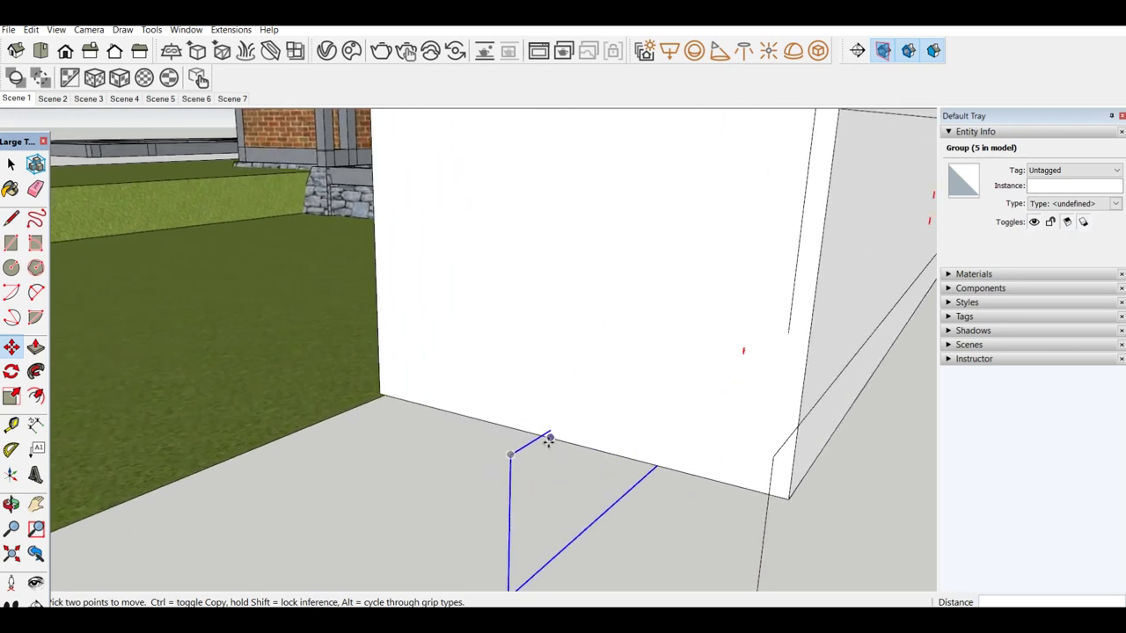
pyautogui.press('space')
pyautogui.scroll(-1, 639, 401)
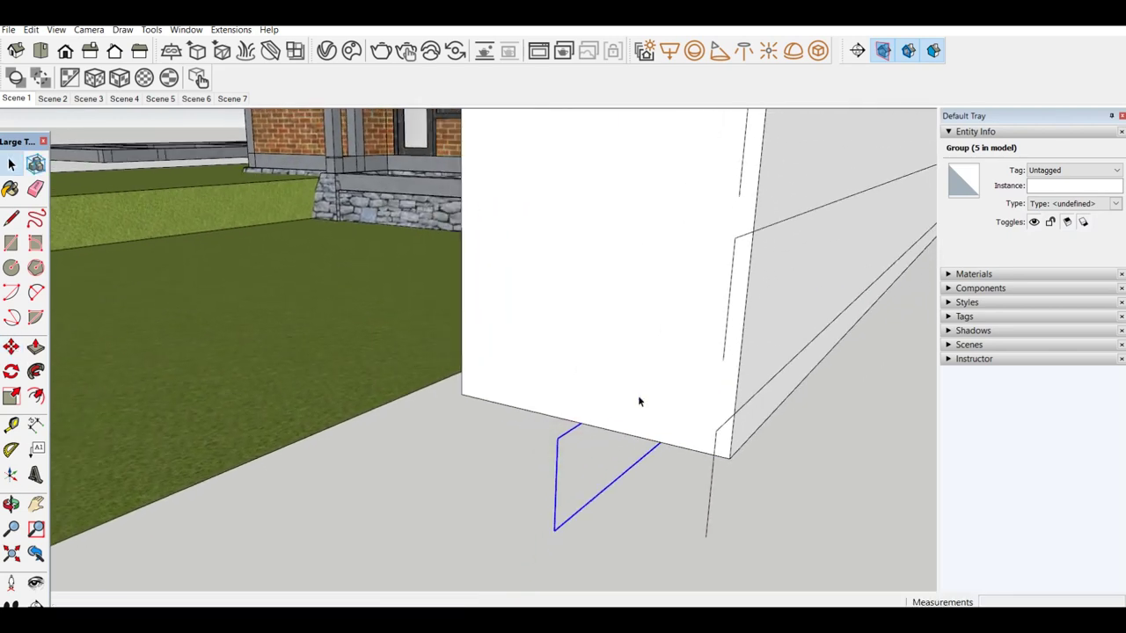
pyautogui.scroll(-1, 639, 401)
pyautogui.press('m')
pyautogui.scroll(-1, 630, 402)
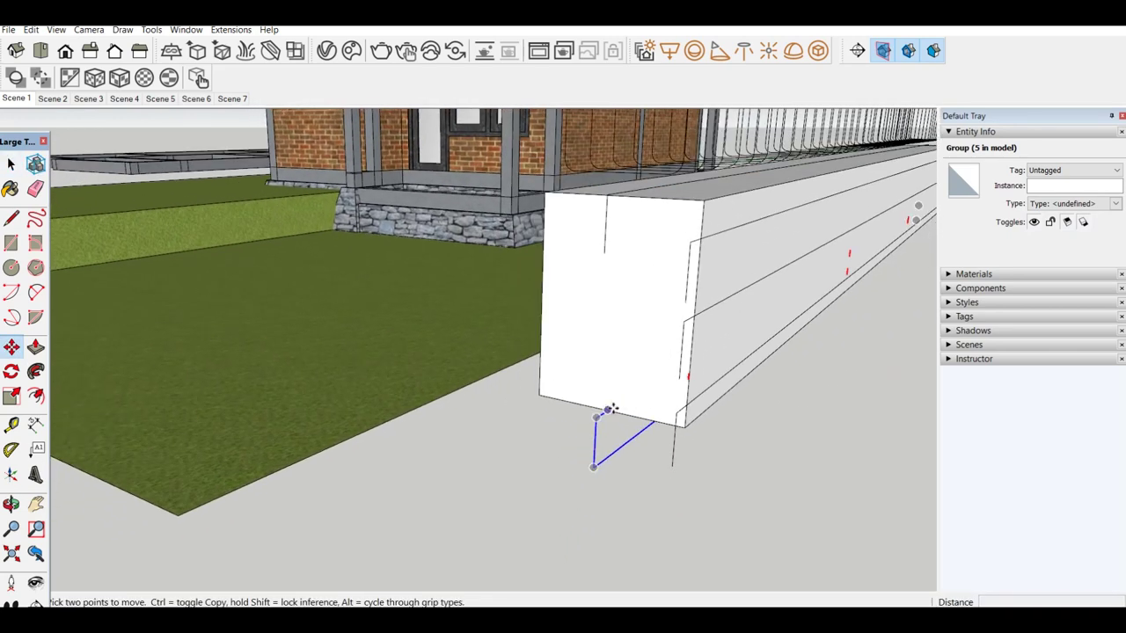
pyautogui.click(609, 410)
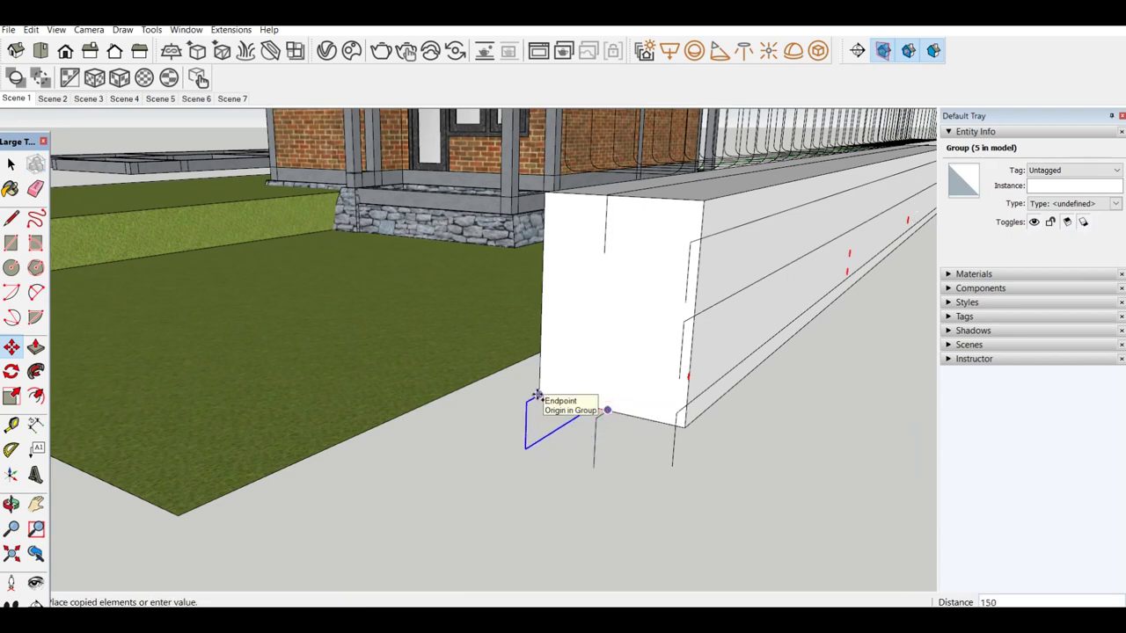
pyautogui.click(536, 395)
pyautogui.scroll(-1, 548, 396)
pyautogui.scroll(-1, 563, 369)
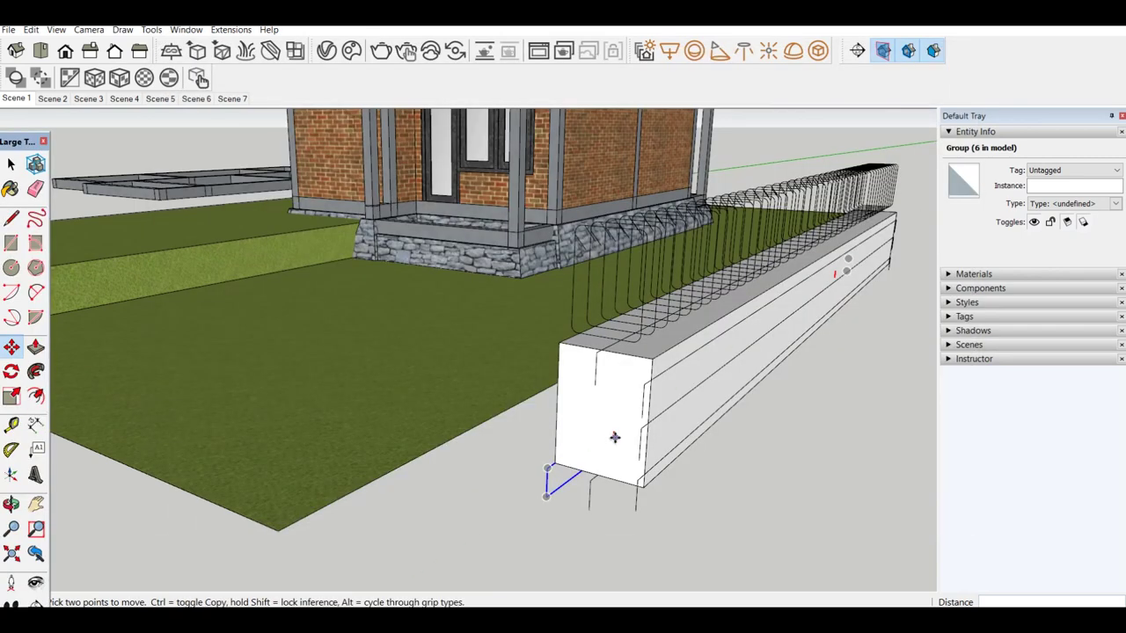
# Orbit around the beam, select a longitudinal bar and begin moving it.
pyautogui.scroll(2, 613, 437)
pyautogui.scroll(2, 557, 460)
pyautogui.press('space')
pyautogui.moveTo(627, 422); pyautogui.dragTo(616, 516, button='middle')
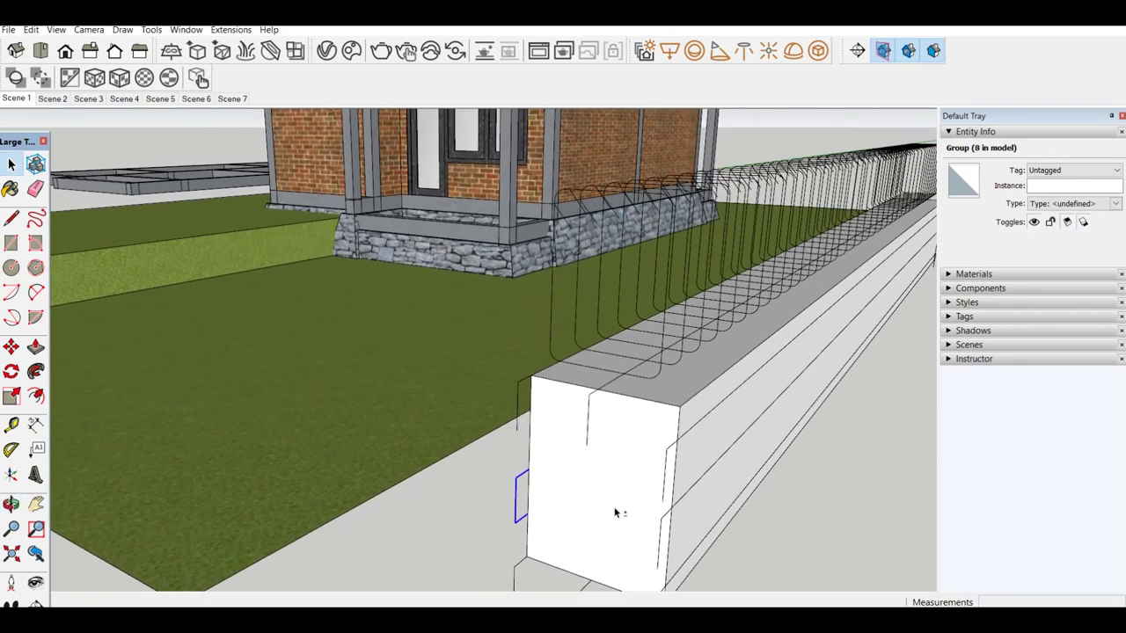
pyautogui.press('o')
pyautogui.moveTo(867, 477)
pyautogui.mouseDown()
pyautogui.moveTo(811, 450)
pyautogui.moveTo(874, 437)
pyautogui.moveTo(787, 444)
pyautogui.mouseUp()
pyautogui.press('space')
pyautogui.scroll(1, 629, 380)
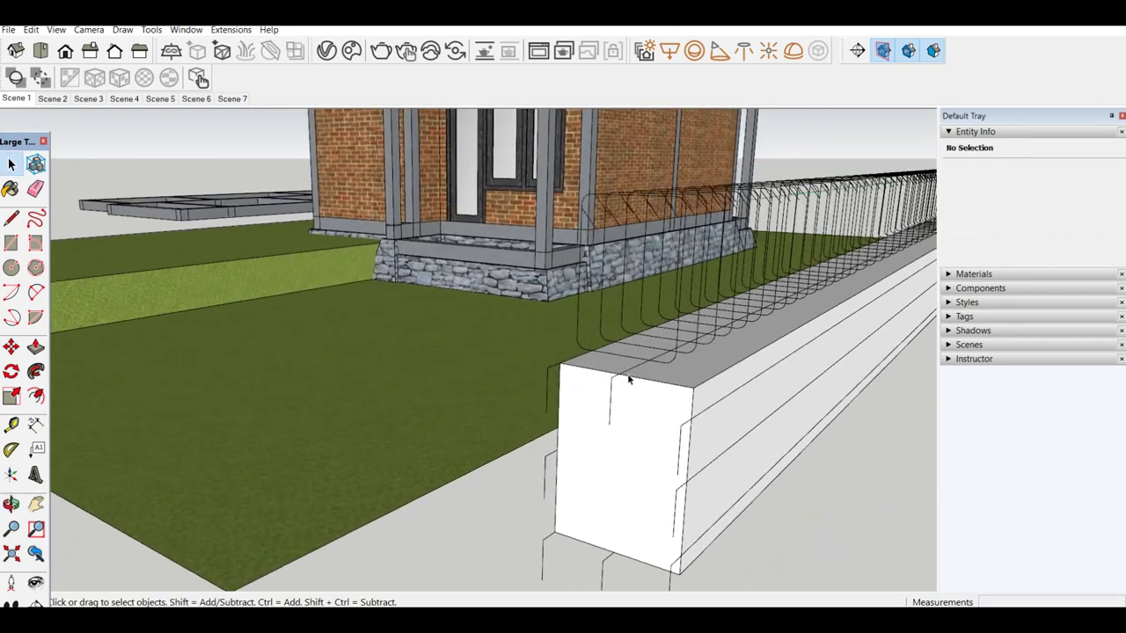
pyautogui.scroll(1, 678, 398)
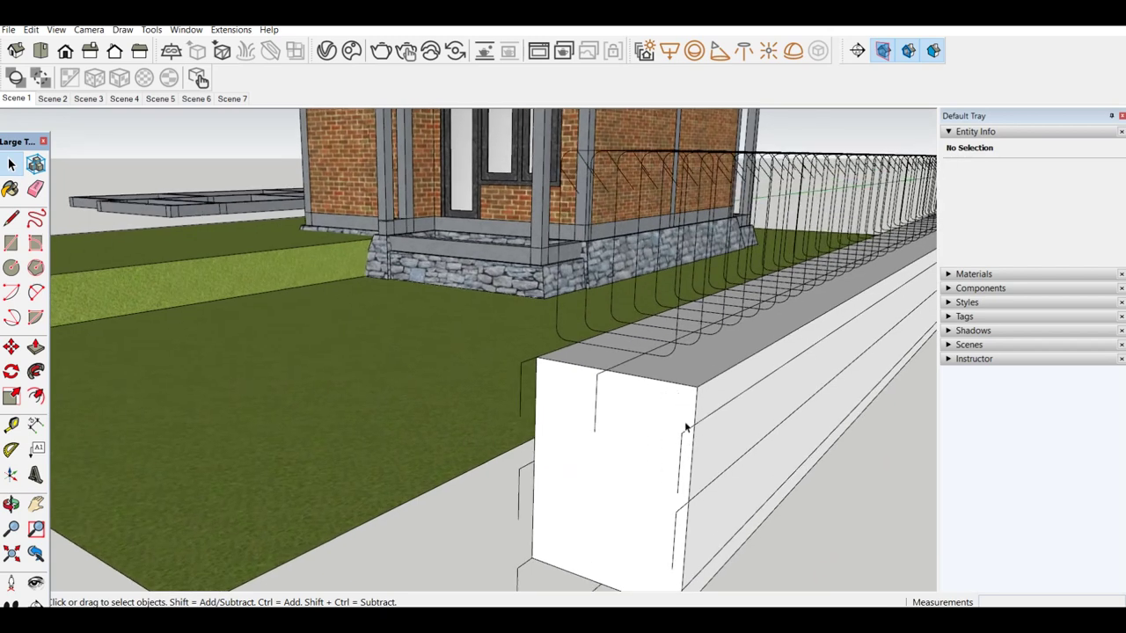
pyautogui.scroll(1, 684, 421)
pyautogui.click(686, 430)
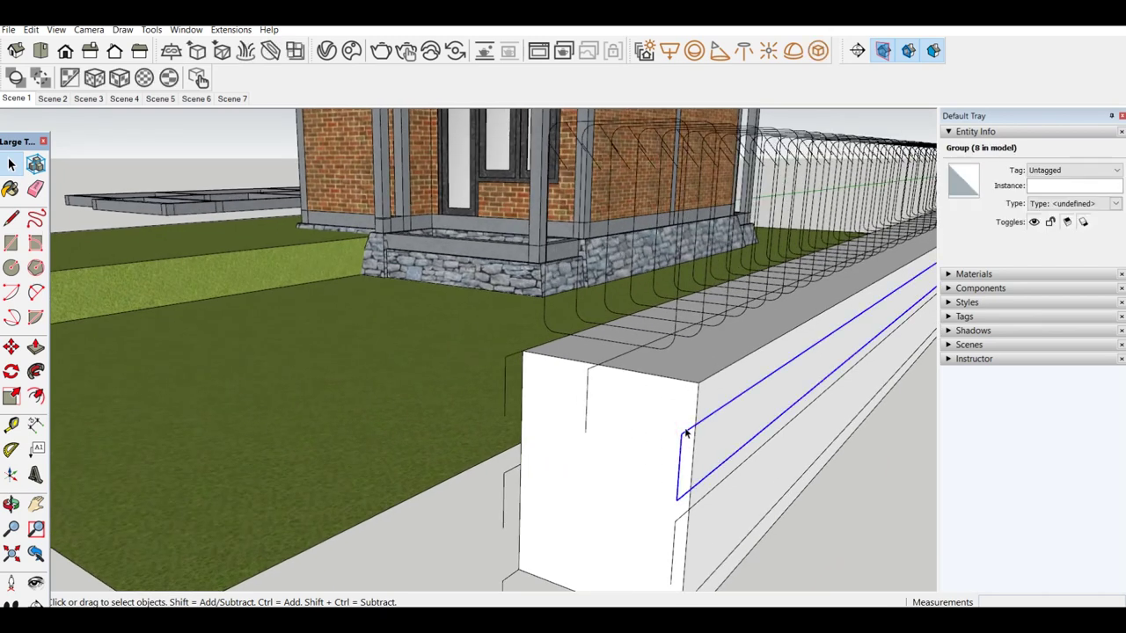
pyautogui.press('m')
pyautogui.click(691, 429)
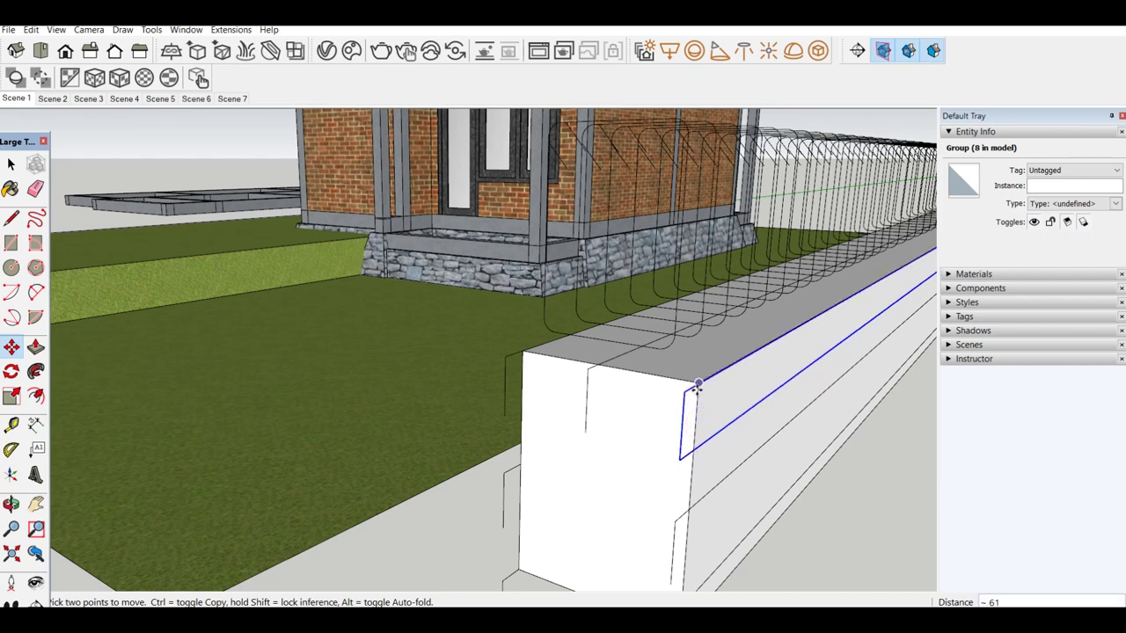
pyautogui.press('space')
# Select the lower bar and shift the view to check it at the beam's bottom corner.
pyautogui.scroll(-2, 691, 473)
pyautogui.click(688, 472)
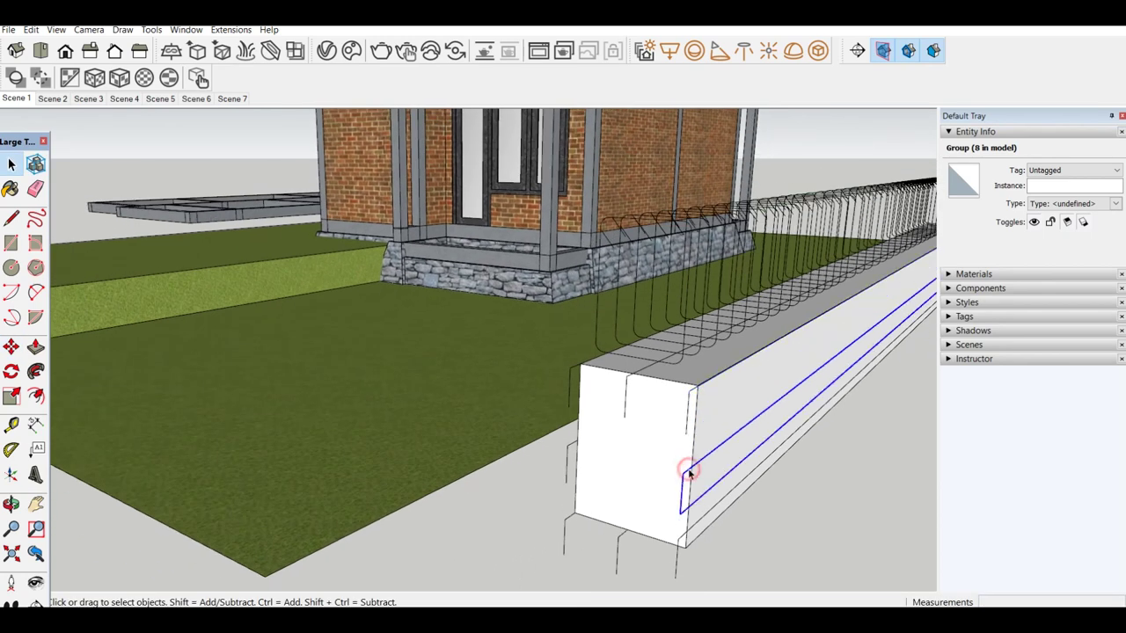
pyautogui.click(567, 453)
pyautogui.click(684, 479)
pyautogui.keyDown('shift'); pyautogui.moveTo(683, 479); pyautogui.dragTo(655, 402, button='middle'); pyautogui.keyUp('shift')
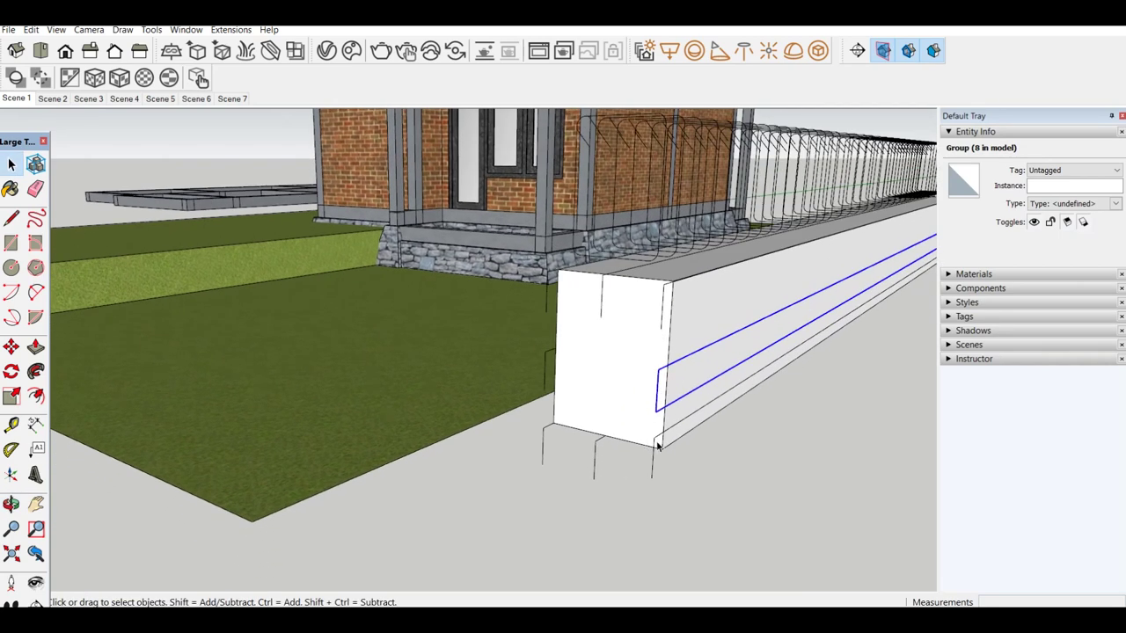
pyautogui.click(661, 441)
pyautogui.scroll(2, 661, 439)
pyautogui.press('m')
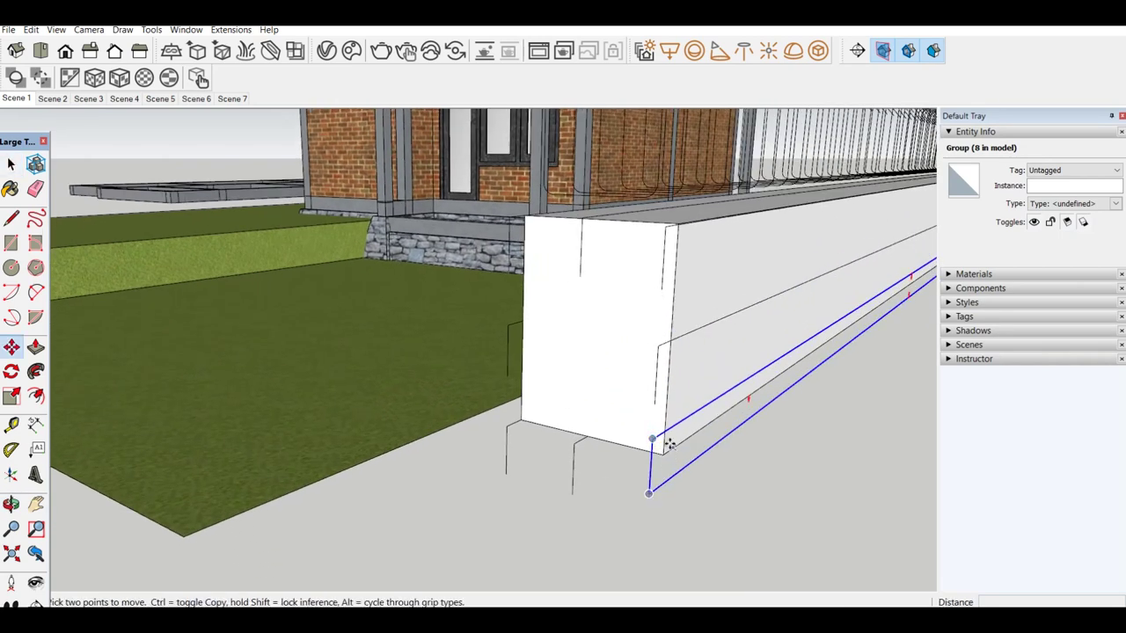
pyautogui.scroll(-2, 661, 435)
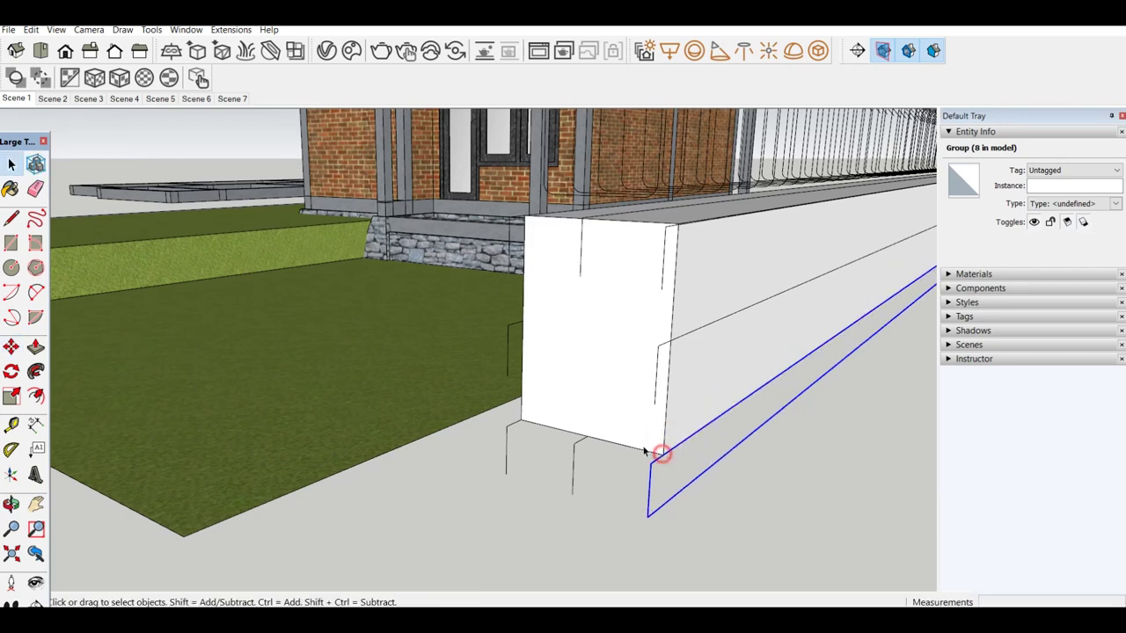
pyautogui.press('space')
pyautogui.scroll(-2, 579, 429)
pyautogui.scroll(-1, 579, 430)
pyautogui.scroll(1, 495, 549)
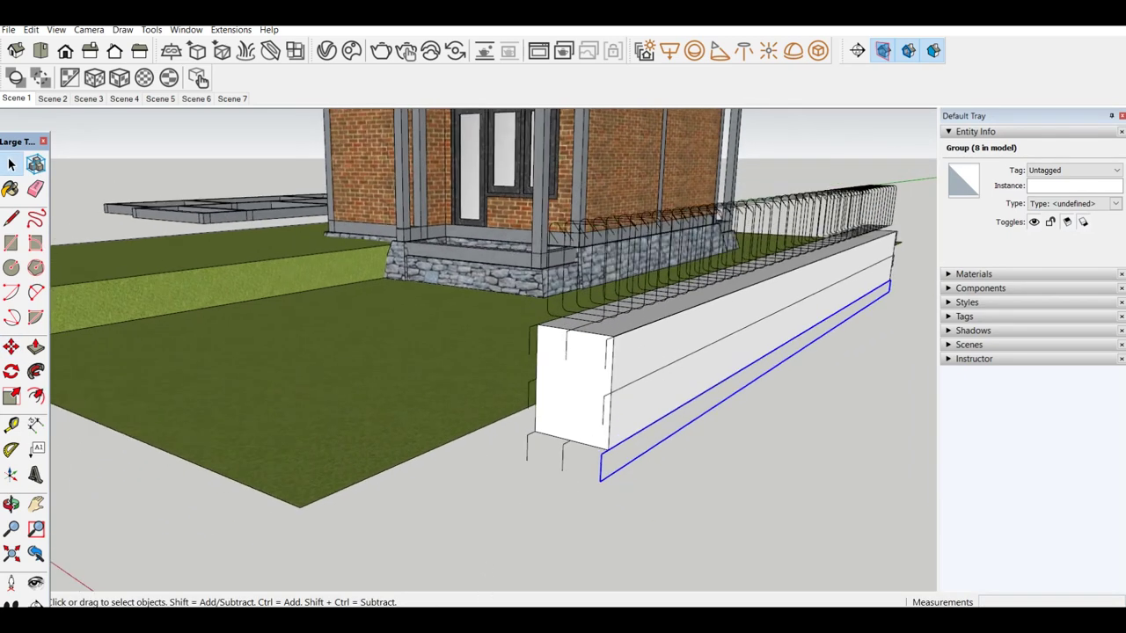
# Consult the lap splice diagram and start a line on the beam's front face.
pyautogui.click(489, 616)
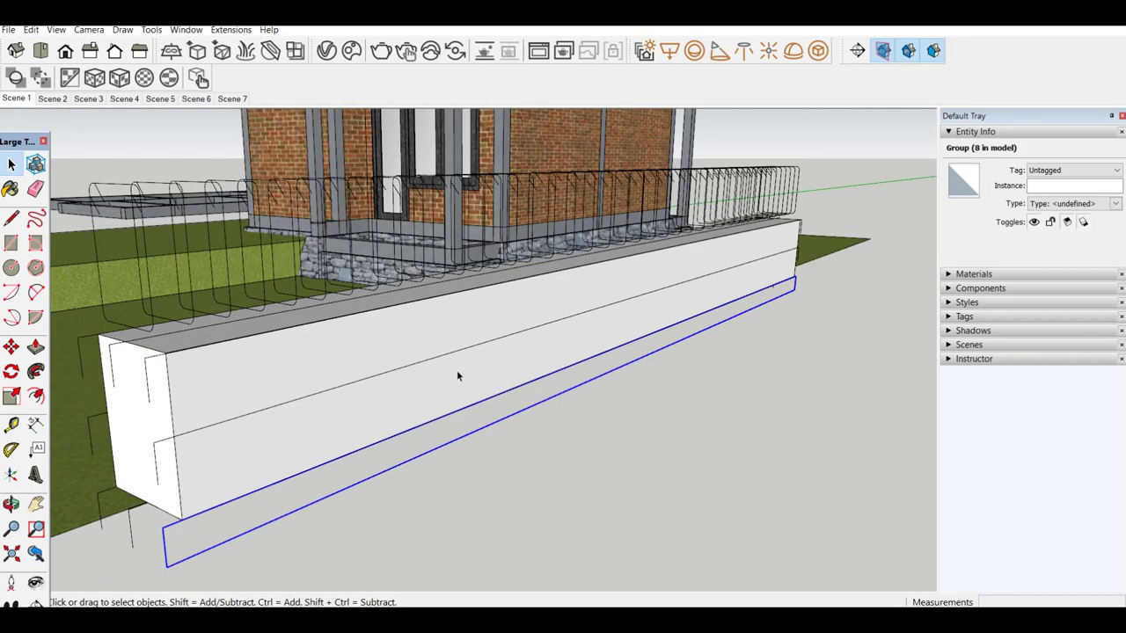
pyautogui.press('l')
pyautogui.click(444, 377)
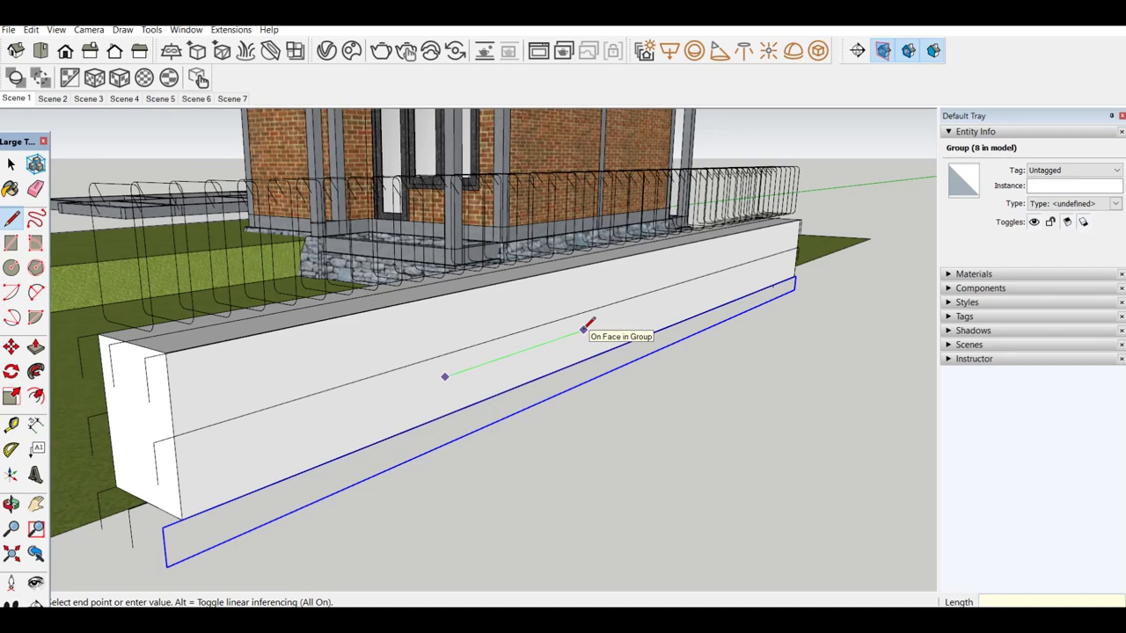
pyautogui.write('200')
# Commit the 100-long line along the beam's front face, then bring up the lap splice diagram.
pyautogui.press('Return')
pyautogui.press('space')
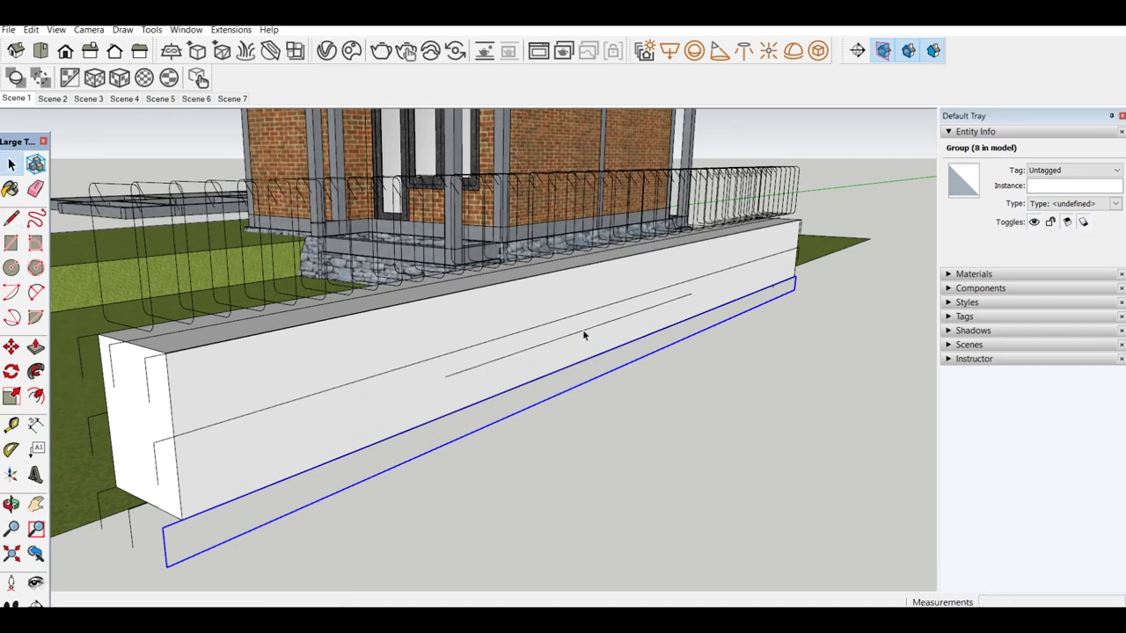
pyautogui.scroll(-2, 582, 329)
pyautogui.scroll(-3, 576, 339)
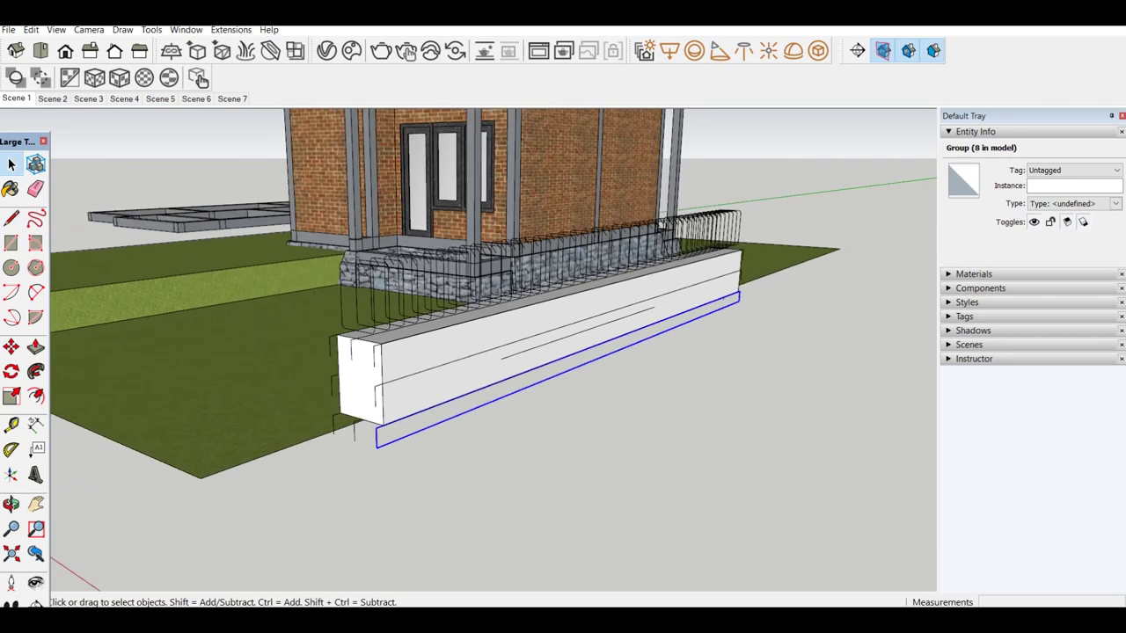
pyautogui.hotkey('alt', 'Tab')
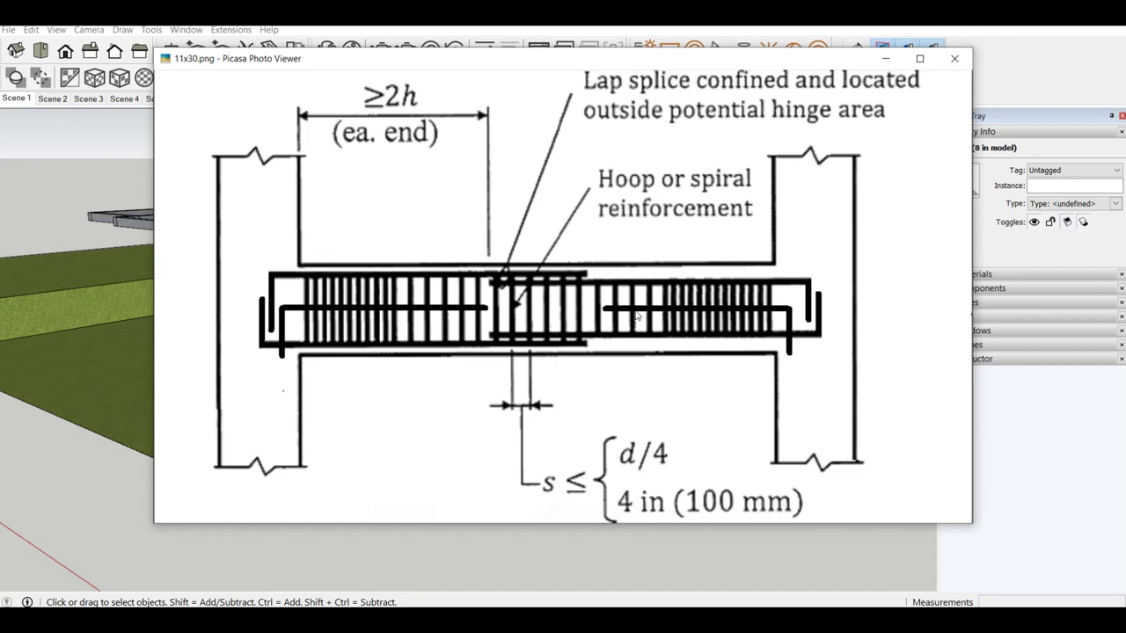
# Dismiss the Picasa lap splice diagram to get back to the SketchUp beam.
pyautogui.click(448, 538)
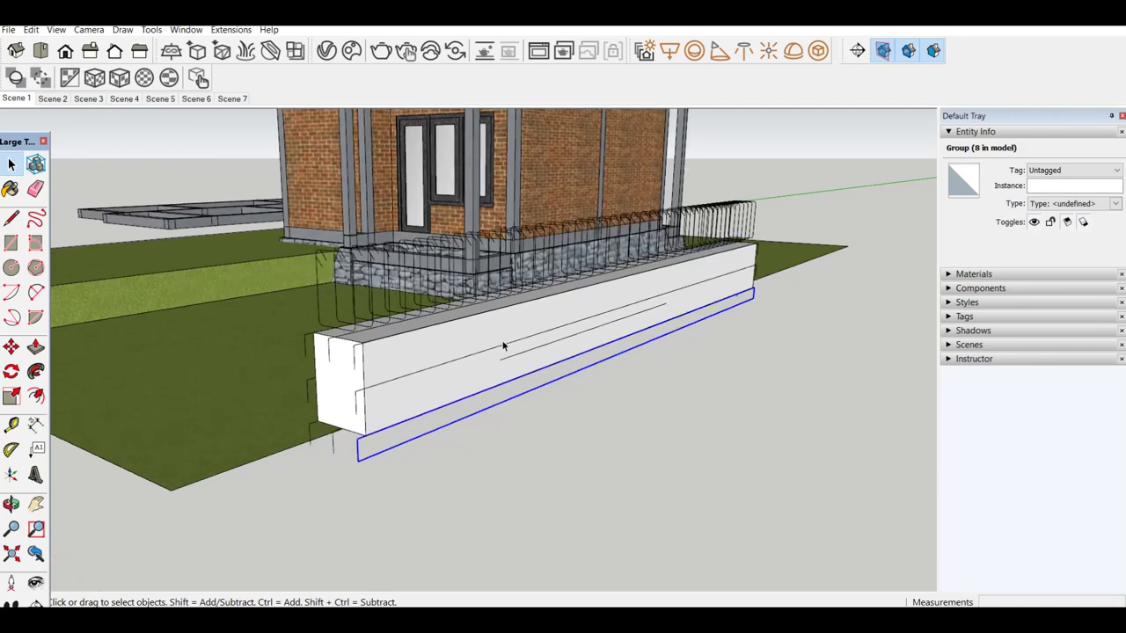
# Inside the bar group, draw a short vertical line up to the beam's upper edge.
pyautogui.click(495, 350)
pyautogui.click(495, 349)
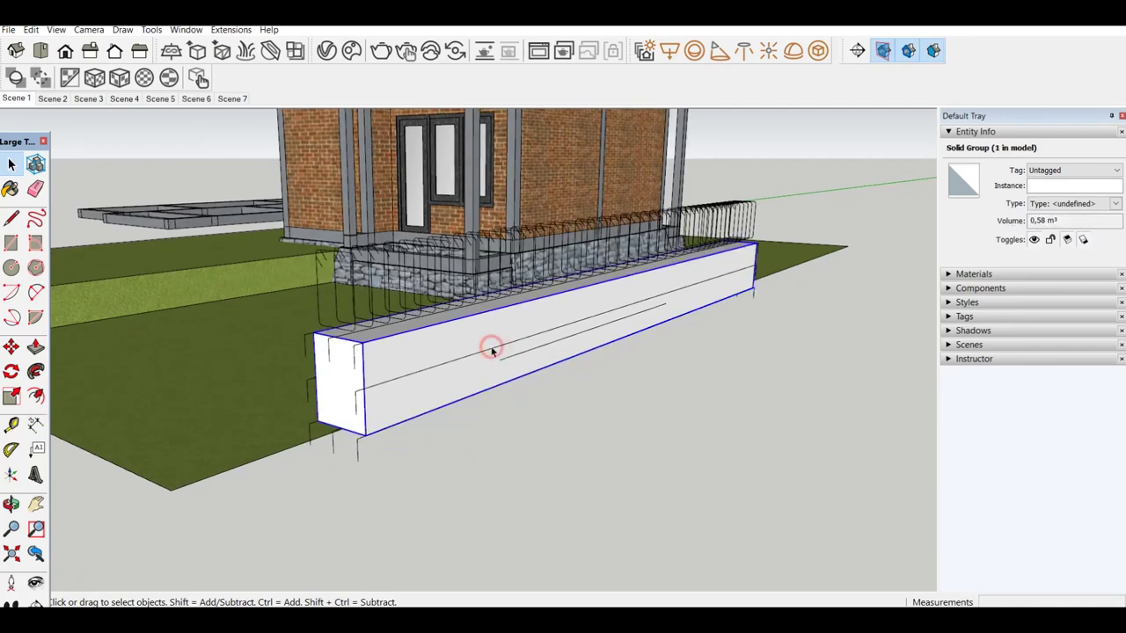
pyautogui.scroll(2, 369, 388)
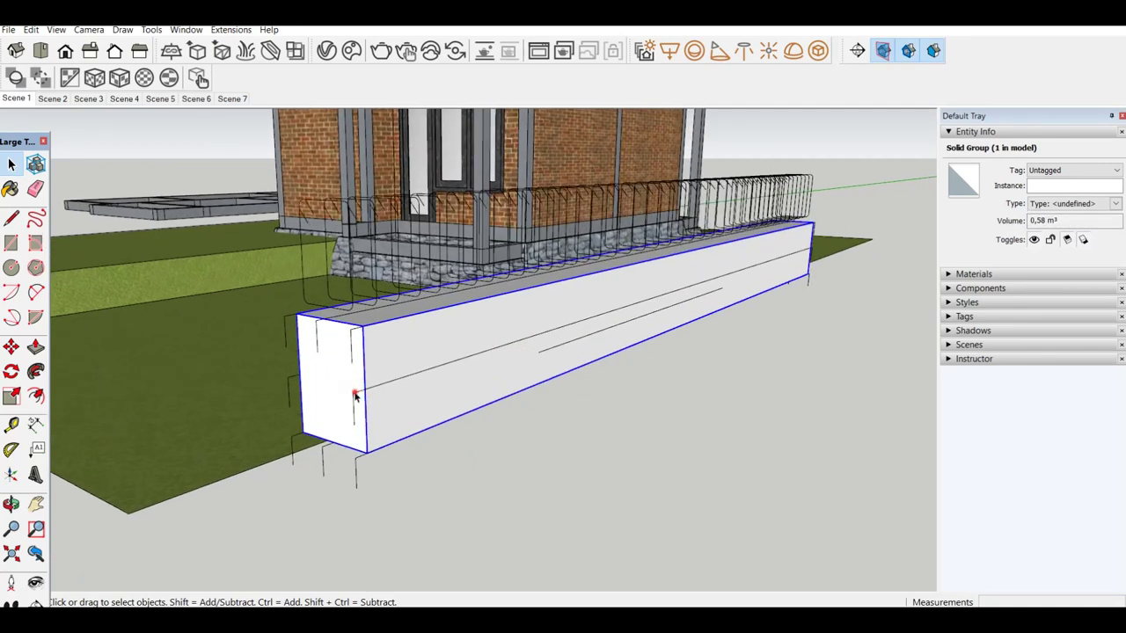
pyautogui.scroll(1, 355, 397)
pyautogui.scroll(1, 356, 398)
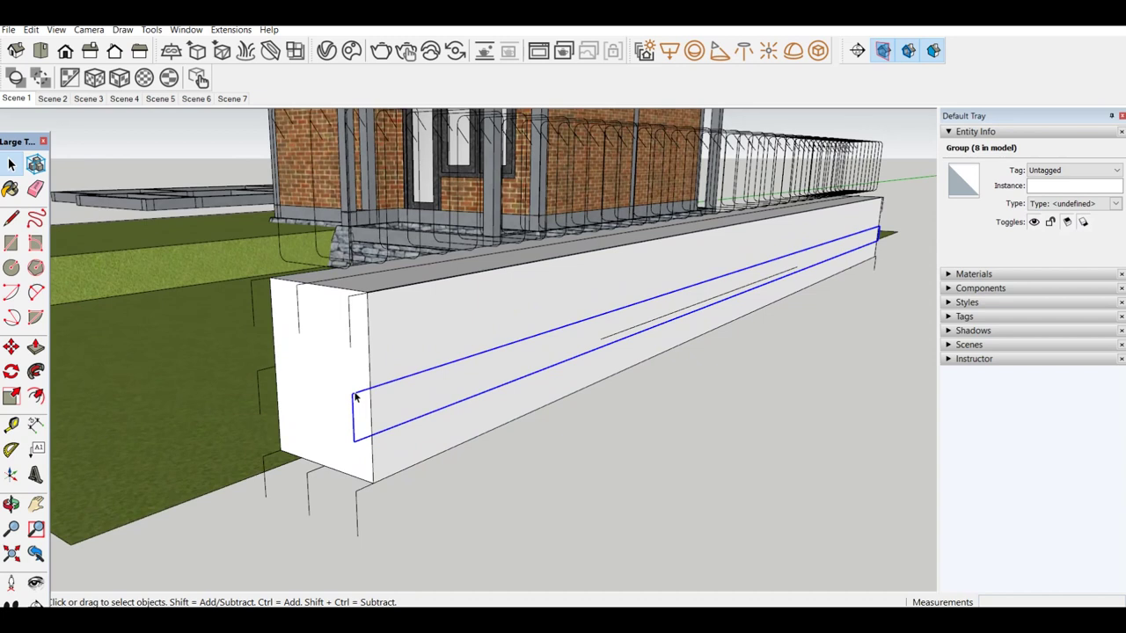
pyautogui.doubleClick(355, 397)
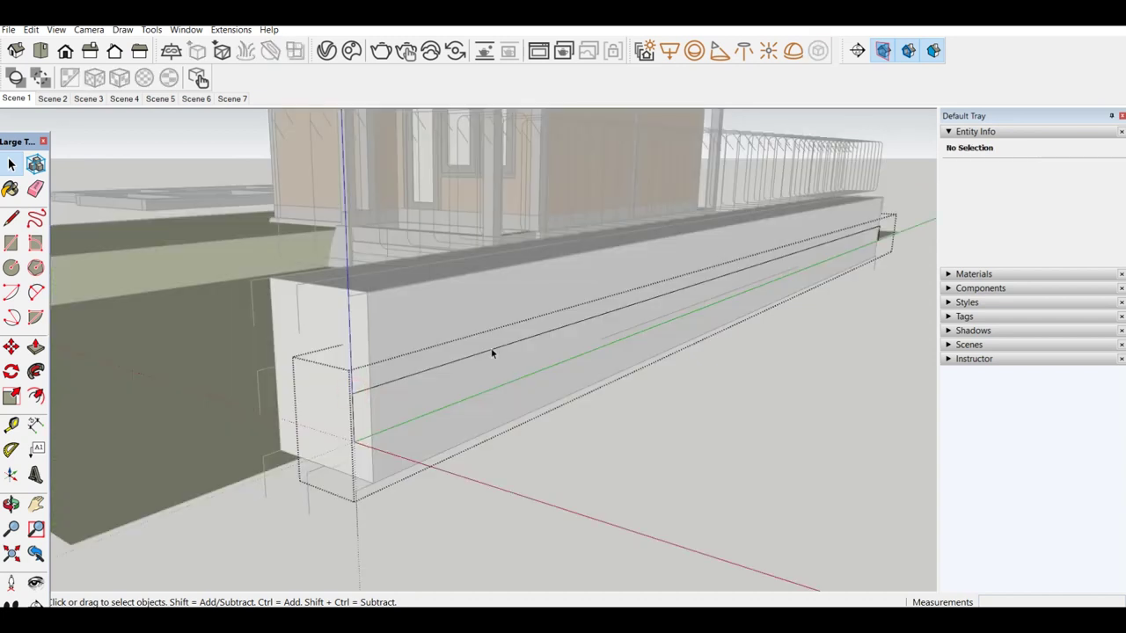
pyautogui.press('l')
pyautogui.scroll(2, 668, 300)
pyautogui.click(395, 394)
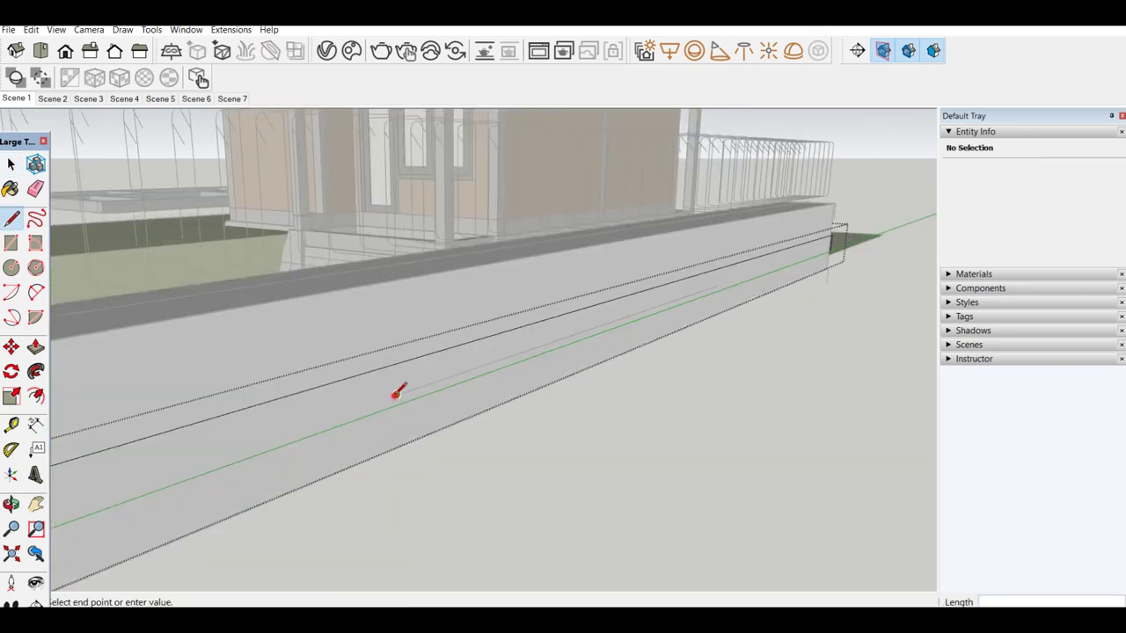
pyautogui.click(396, 360)
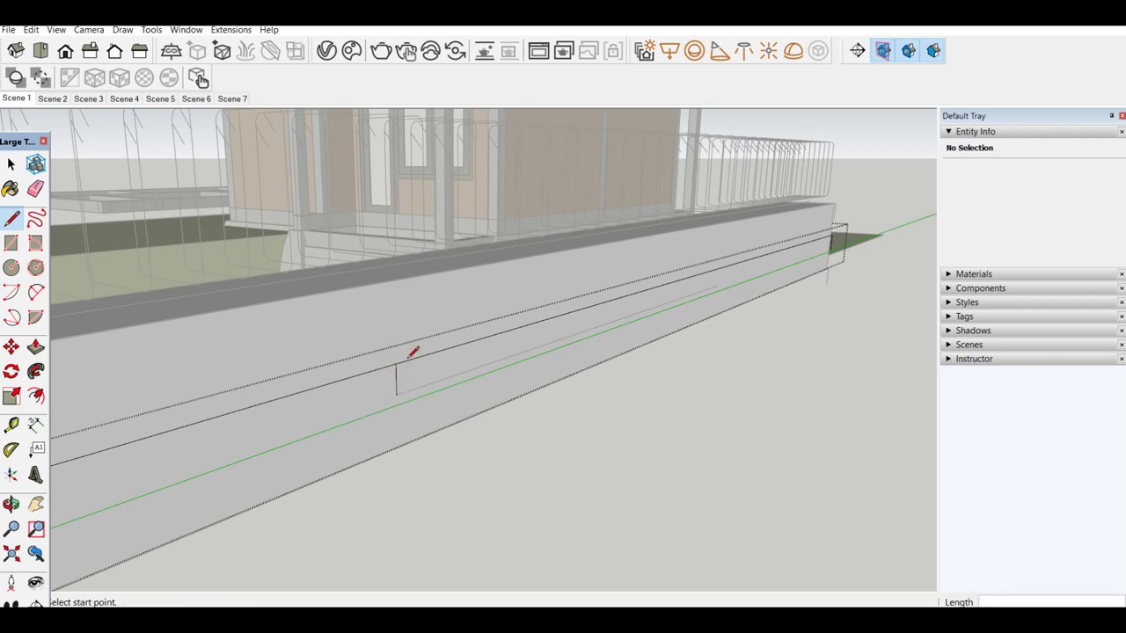
pyautogui.click(718, 284)
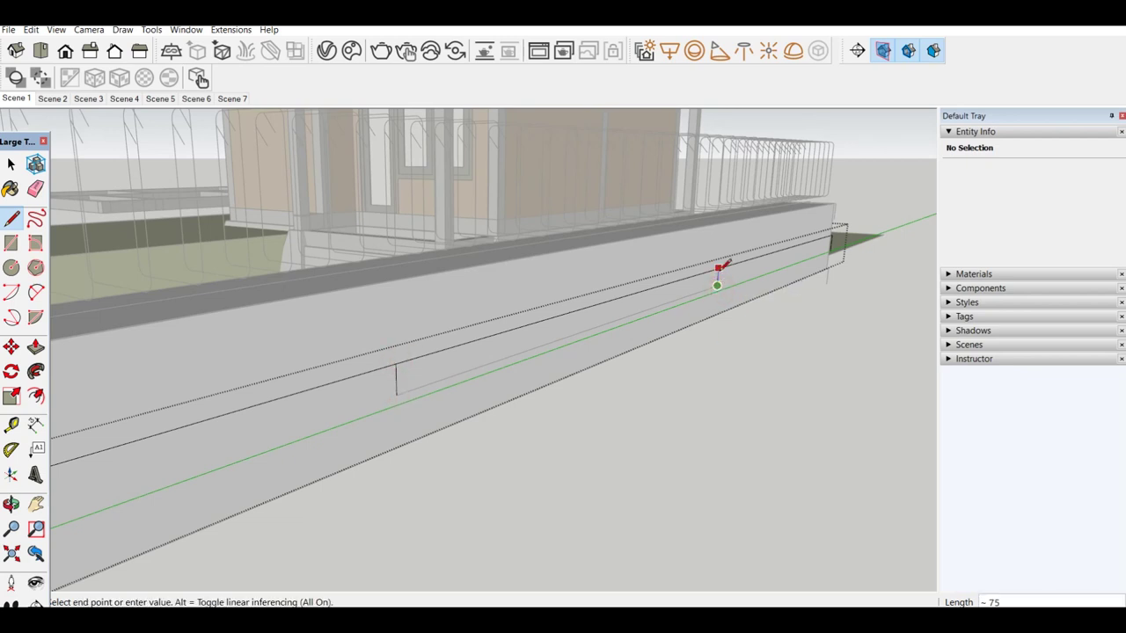
pyautogui.press('space')
# Erase the long face segment and the short vertical edge, then view the beam's end.
pyautogui.press('e')
pyautogui.click(672, 283)
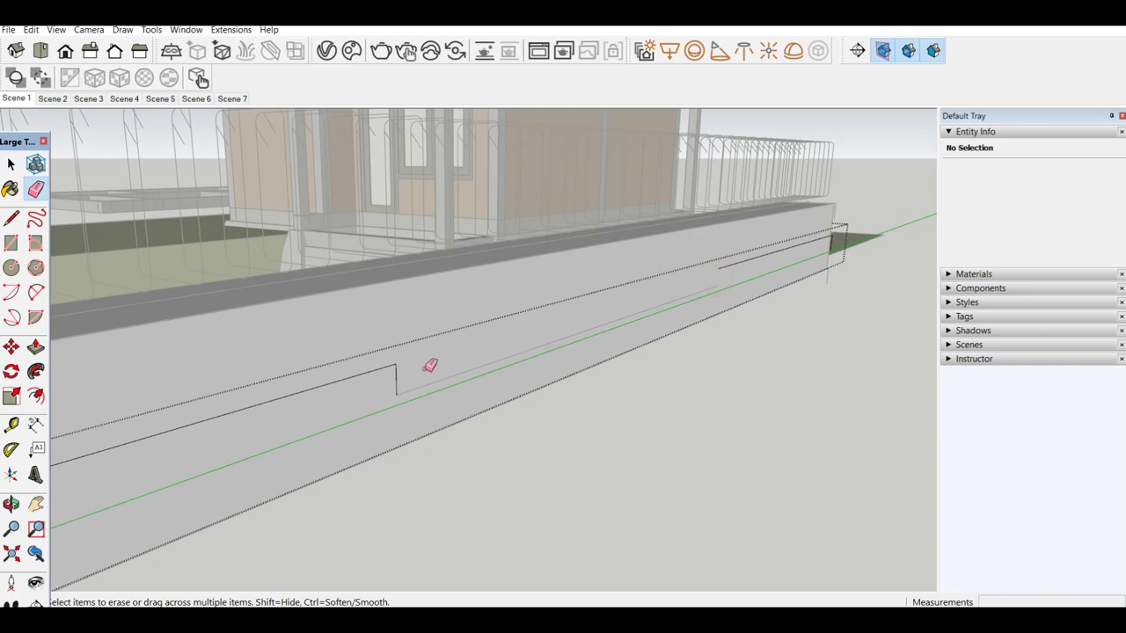
pyautogui.click(395, 383)
pyautogui.scroll(-3, 409, 362)
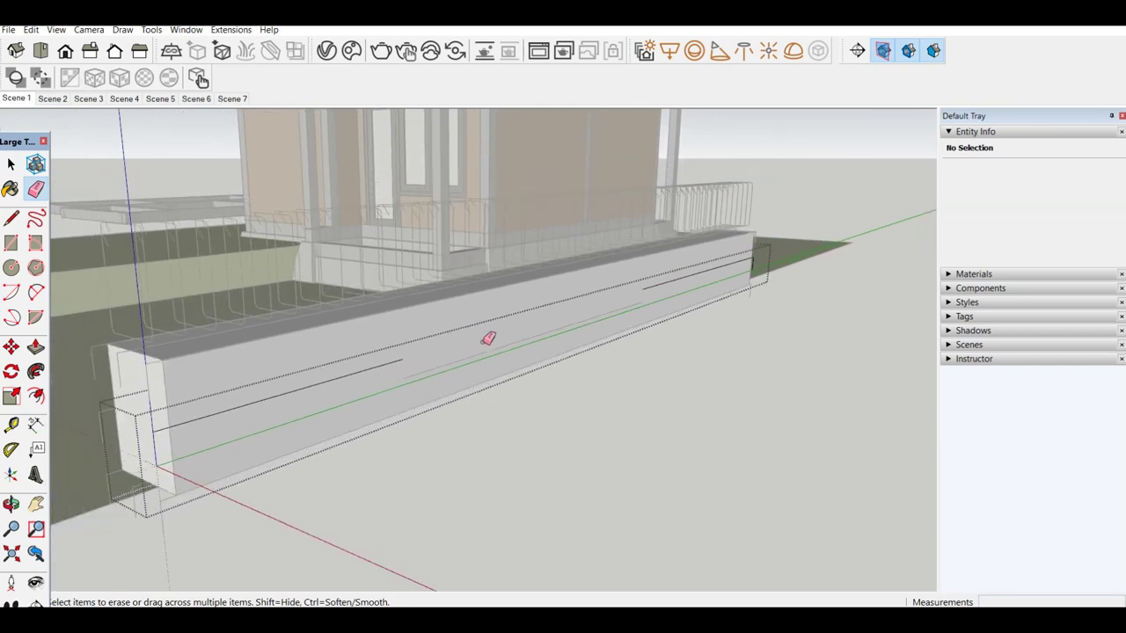
pyautogui.press('space')
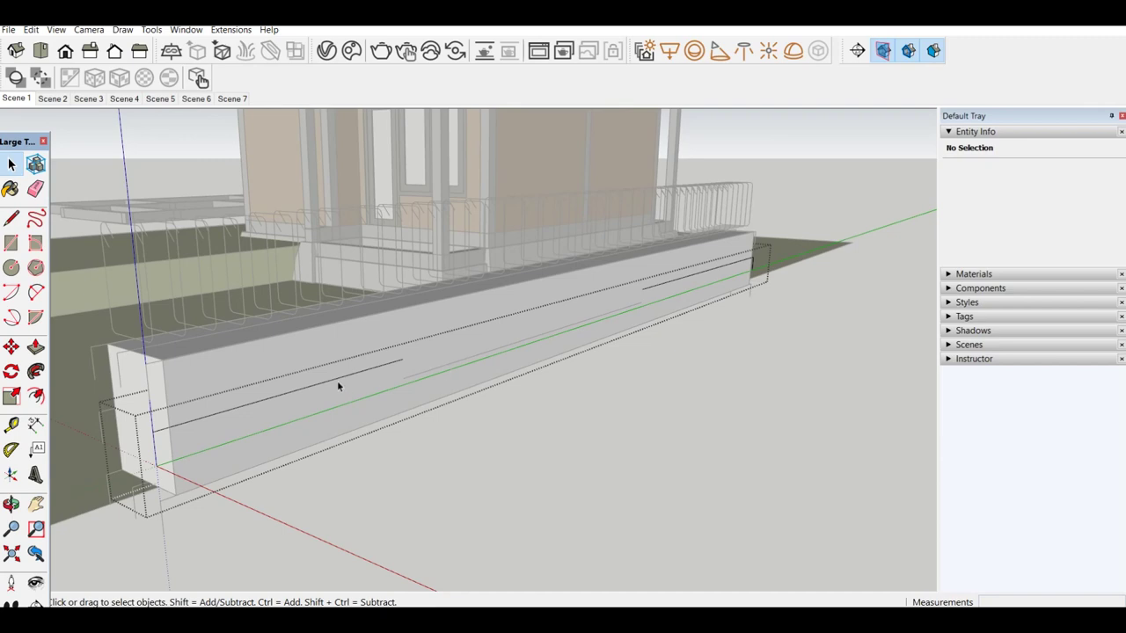
pyautogui.moveTo(337, 385)
pyautogui.mouseDown(button='middle')
pyautogui.moveTo(592, 383)
pyautogui.moveTo(572, 467)
pyautogui.moveTo(372, 490)
pyautogui.mouseUp(button='middle')
# Make a Ctrl-copy of the concrete beam group, placed below the original.
pyautogui.click(373, 493)
pyautogui.scroll(2, 373, 492)
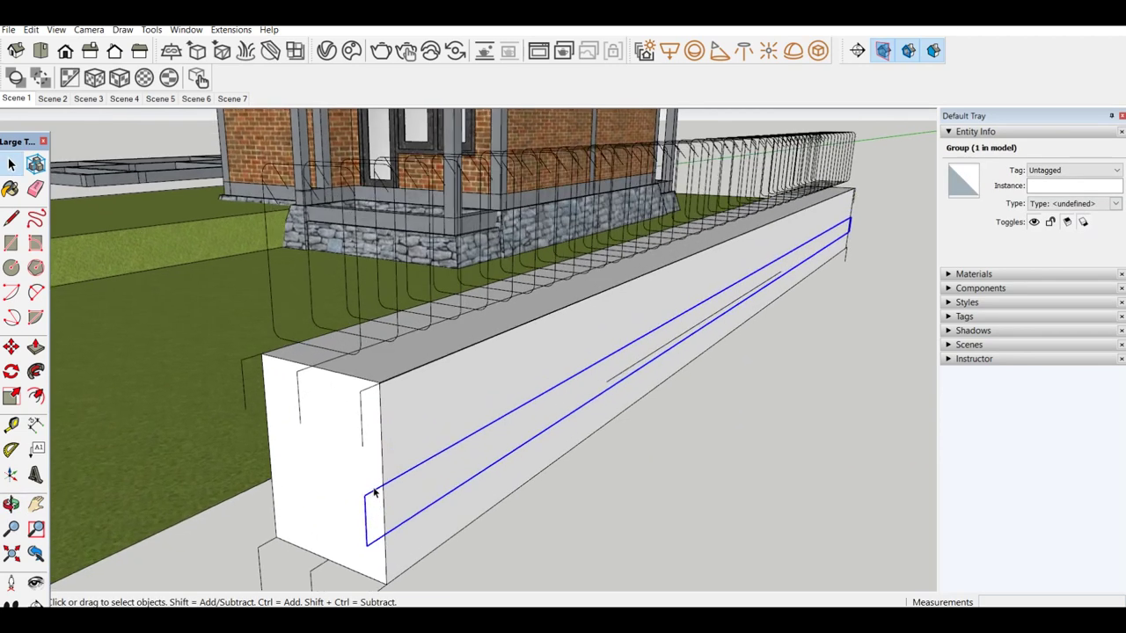
pyautogui.press('m')
pyautogui.scroll(2, 379, 485)
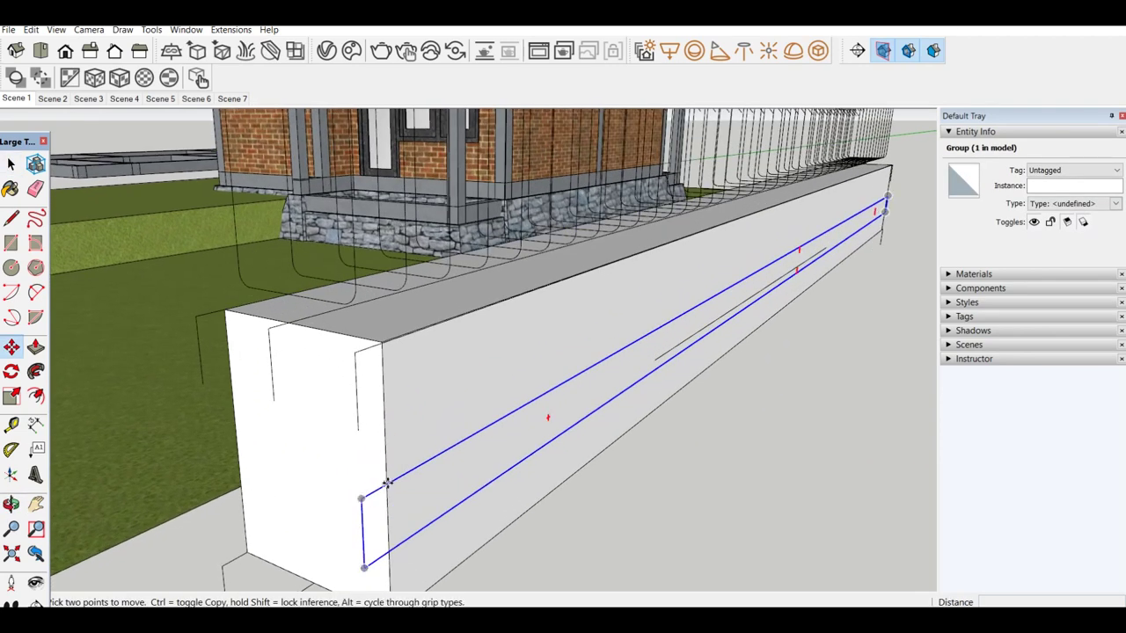
pyautogui.press('ctrl')
pyautogui.click(387, 483)
pyautogui.click(264, 444)
pyautogui.press('space')
pyautogui.scroll(-3, 528, 487)
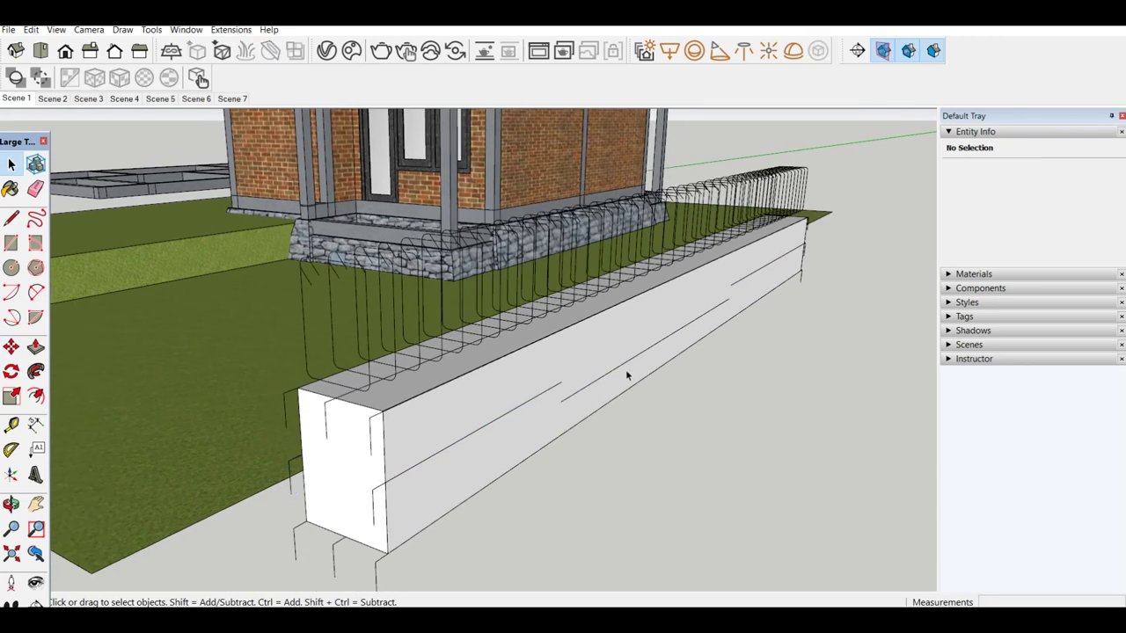
pyautogui.moveTo(627, 376); pyautogui.dragTo(626, 367, button='middle')
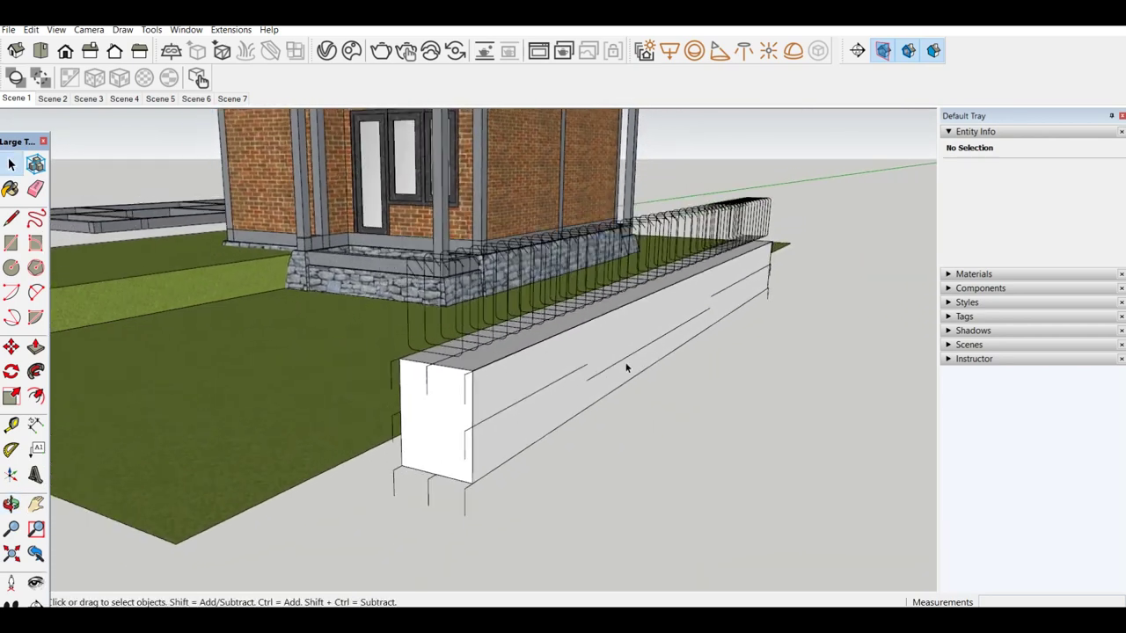
# Move the concrete beam solid about 2227 away from the rebar cage.
pyautogui.click(408, 419)
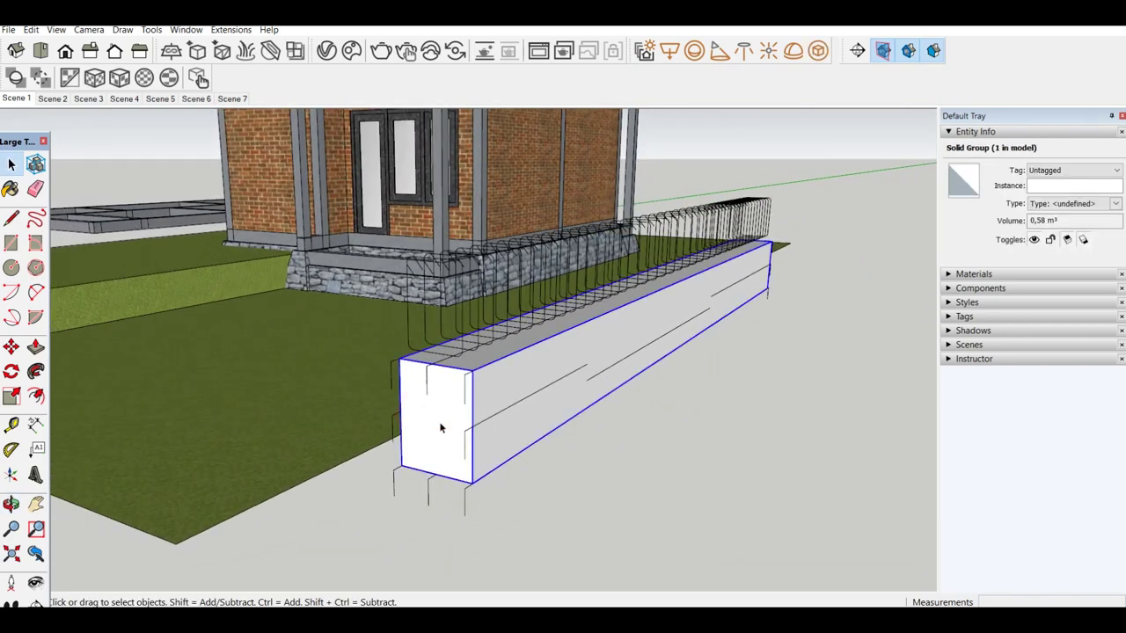
pyautogui.press('m')
pyautogui.click(440, 428)
pyautogui.scroll(-3, 588, 460)
pyautogui.scroll(-3, 694, 392)
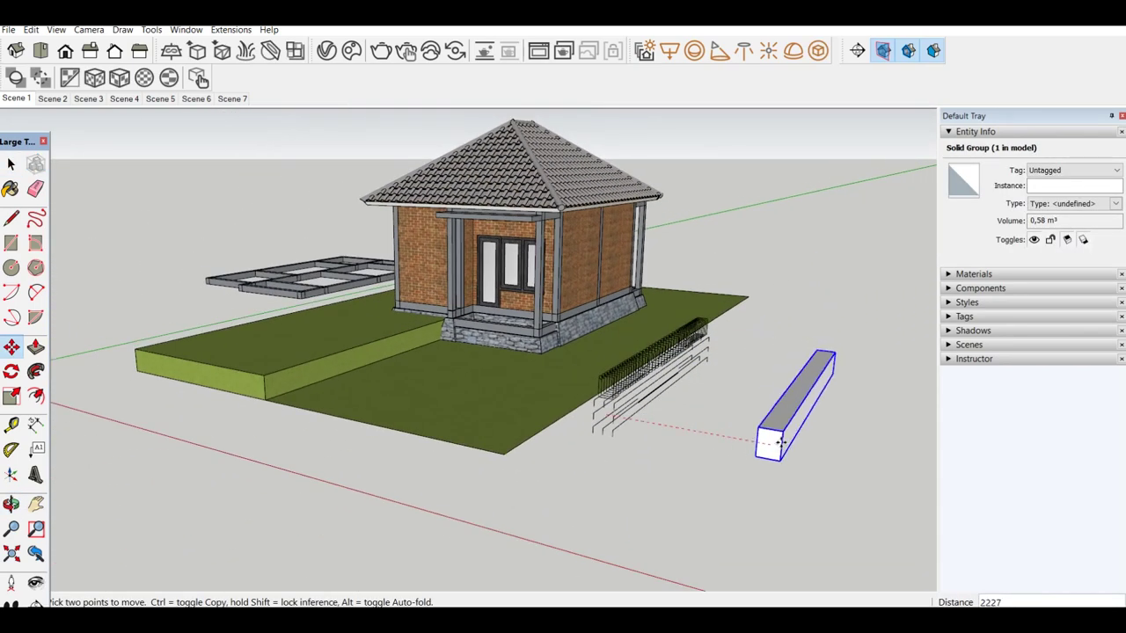
pyautogui.click(840, 450)
pyautogui.press('space')
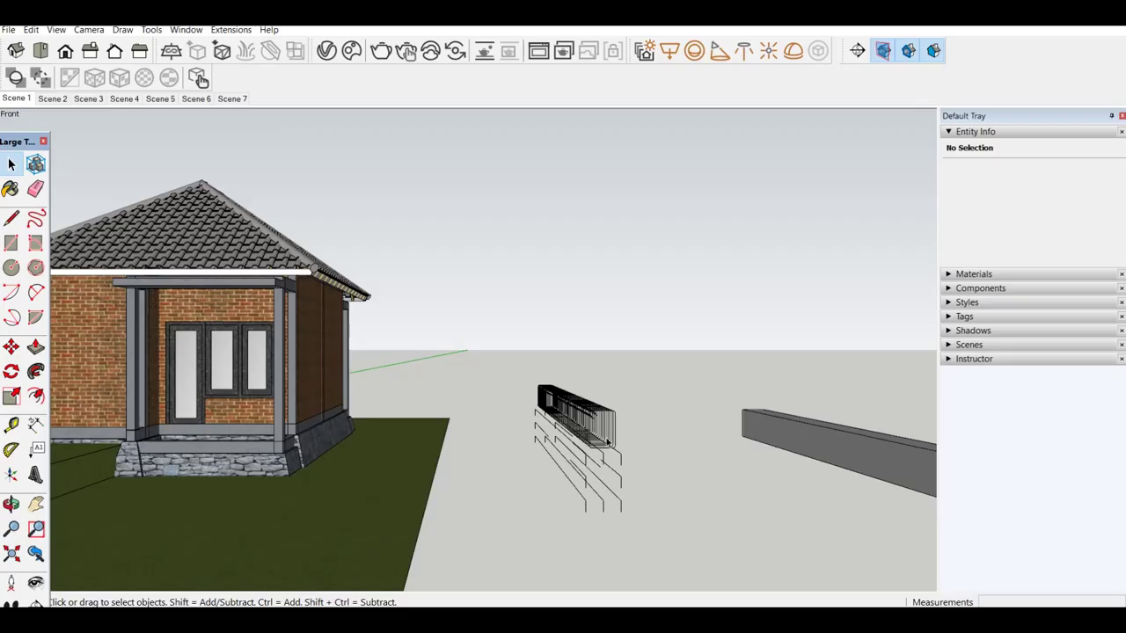
pyautogui.scroll(2, 527, 351)
pyautogui.moveTo(492, 378)
pyautogui.mouseDown(button='middle')
pyautogui.moveTo(553, 378)
pyautogui.moveTo(540, 402)
pyautogui.moveTo(603, 447)
pyautogui.moveTo(607, 481)
pyautogui.moveTo(475, 455)
pyautogui.mouseUp(button='middle')
pyautogui.press('space')
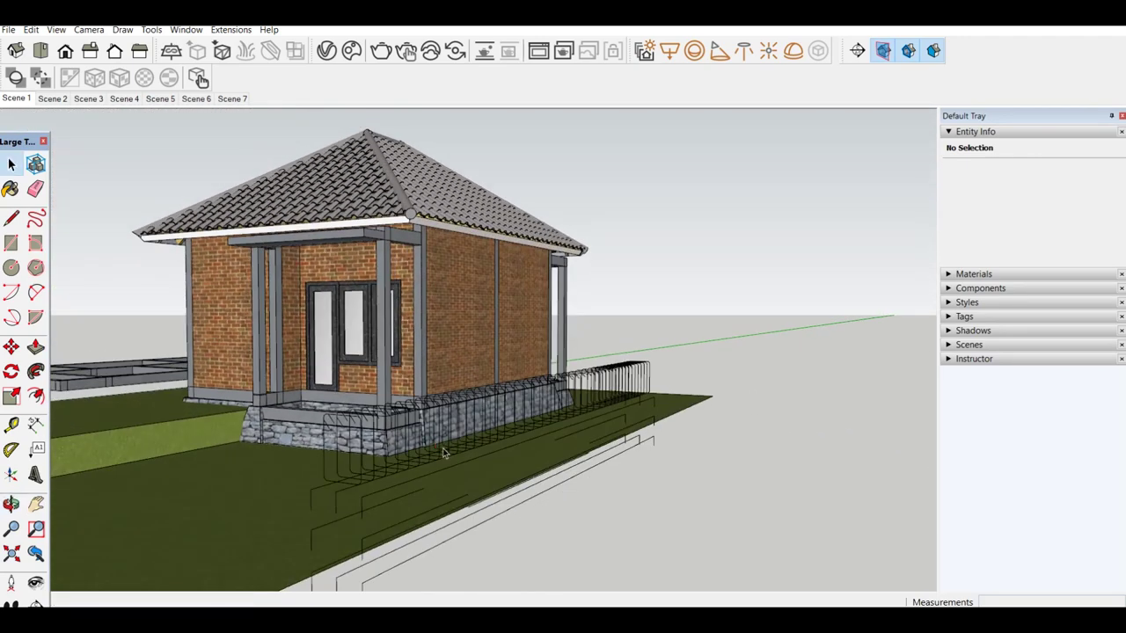
# Switch to the Front standard view and orbit until the rebar cage is seen end-on.
pyautogui.scroll(-2, 442, 447)
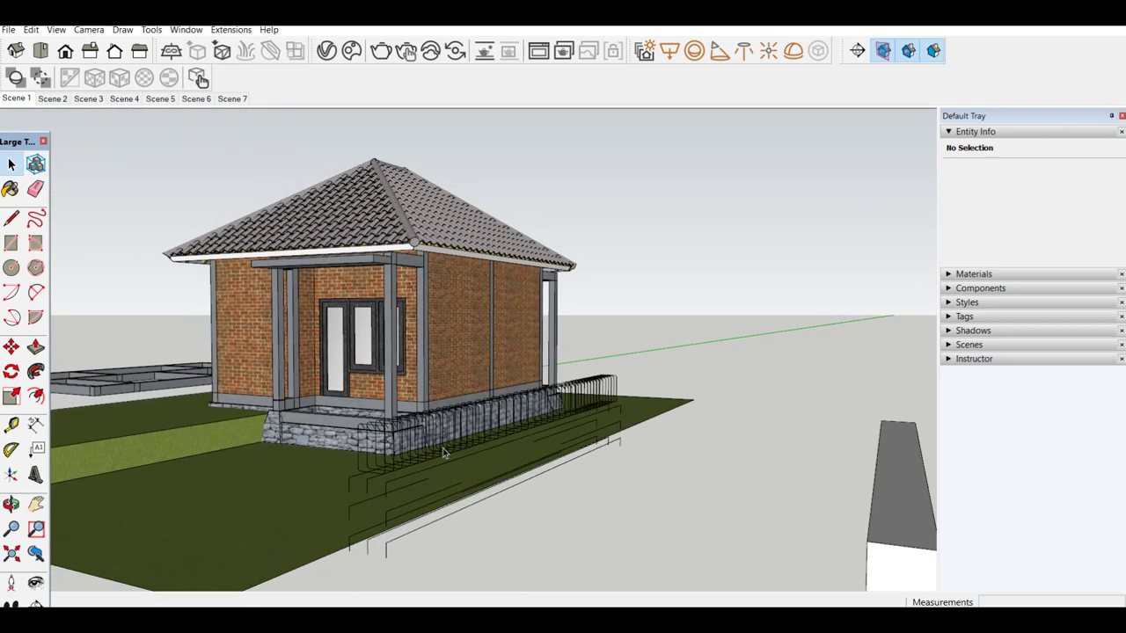
pyautogui.moveTo(442, 448)
pyautogui.mouseDown(button='middle')
pyautogui.moveTo(557, 443)
pyautogui.moveTo(589, 427)
pyautogui.moveTo(588, 414)
pyautogui.moveTo(661, 425)
pyautogui.moveTo(641, 431)
pyautogui.mouseUp(button='middle')
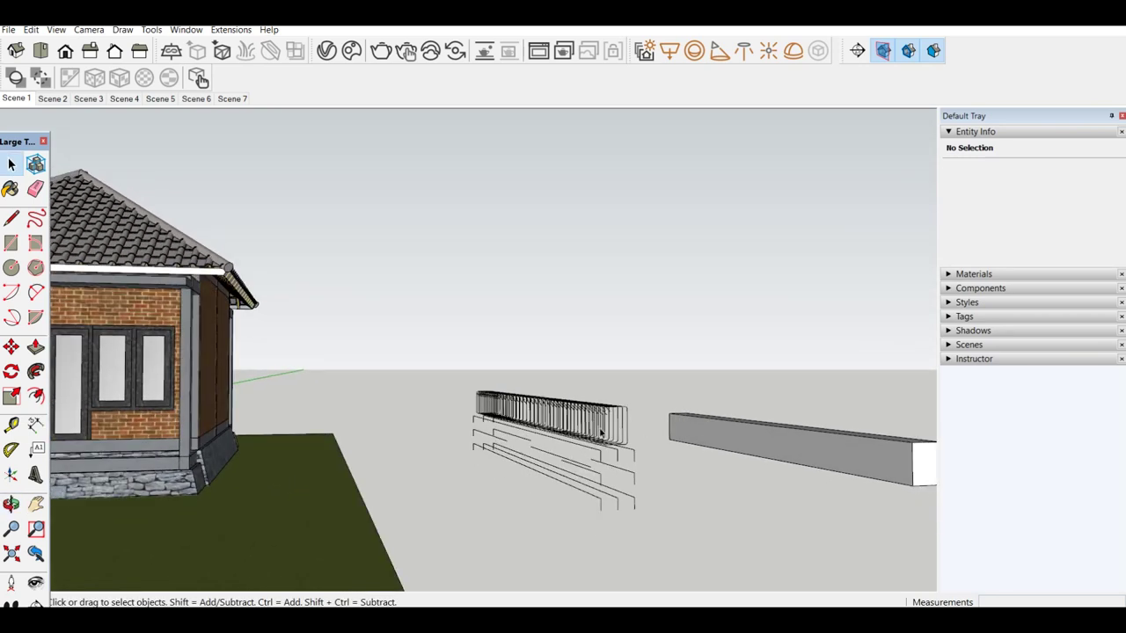
pyautogui.moveTo(608, 458)
pyautogui.mouseDown(button='middle')
pyautogui.moveTo(533, 435)
pyautogui.moveTo(472, 434)
pyautogui.moveTo(518, 446)
pyautogui.mouseUp(button='middle')
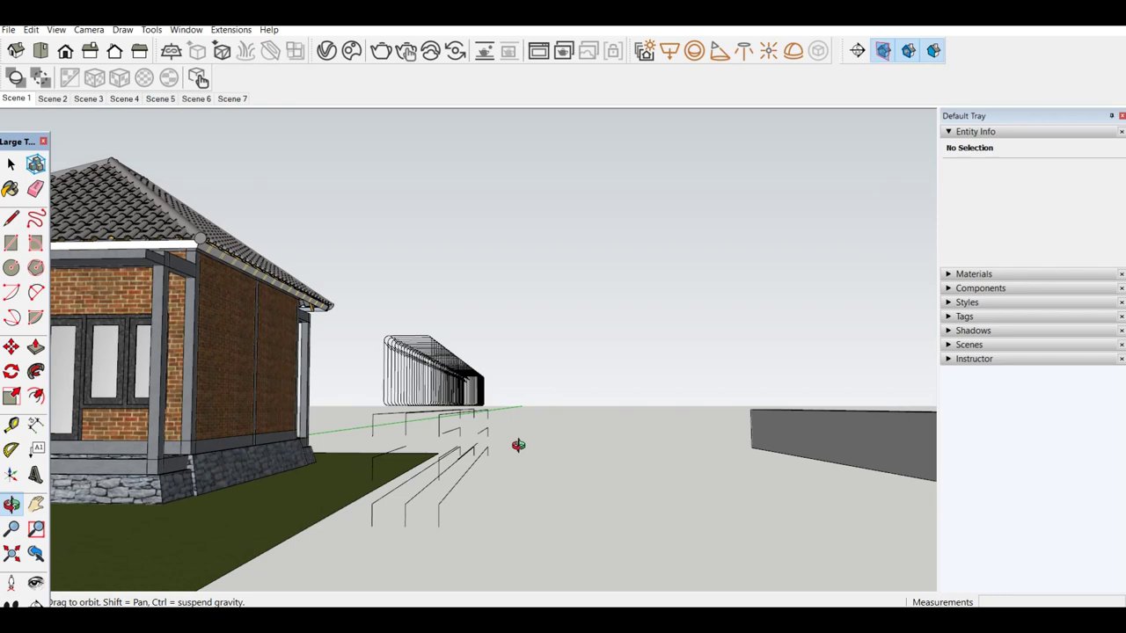
pyautogui.click(65, 51)
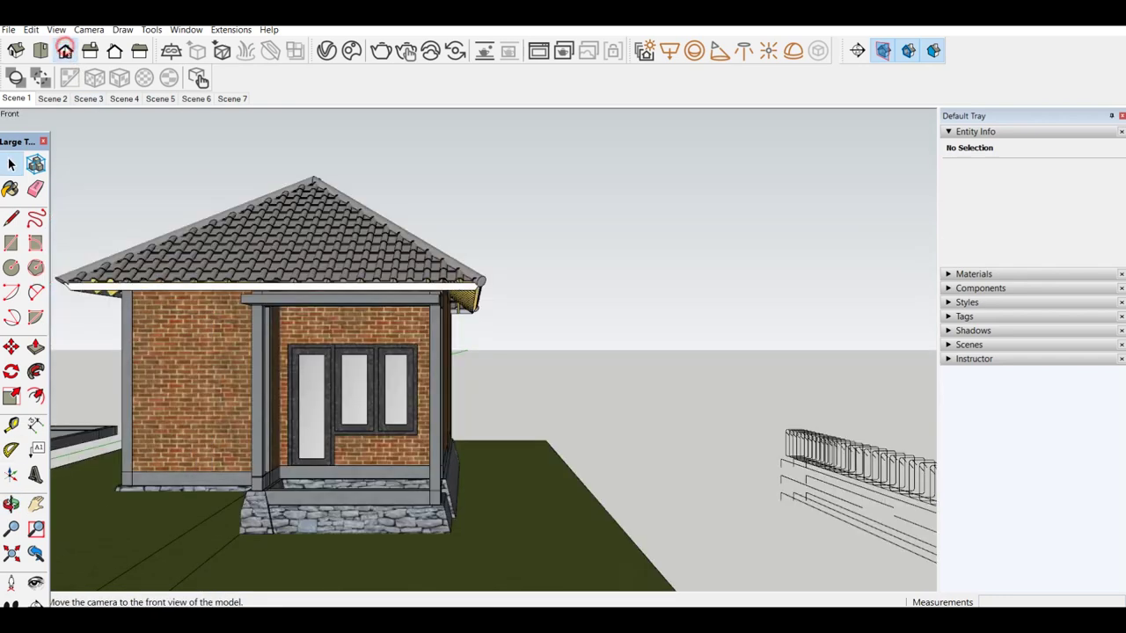
pyautogui.scroll(-3, 396, 415)
pyautogui.moveTo(396, 415)
pyautogui.mouseDown(button='middle')
pyautogui.moveTo(485, 425)
pyautogui.moveTo(409, 400)
pyautogui.mouseUp(button='middle')
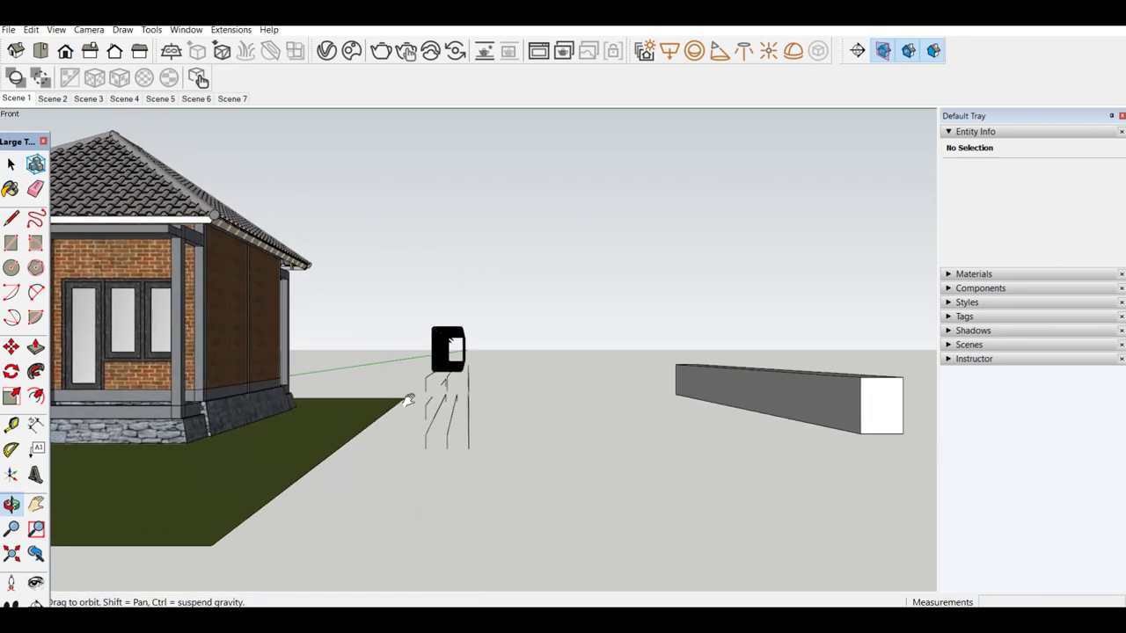
pyautogui.click(89, 29)
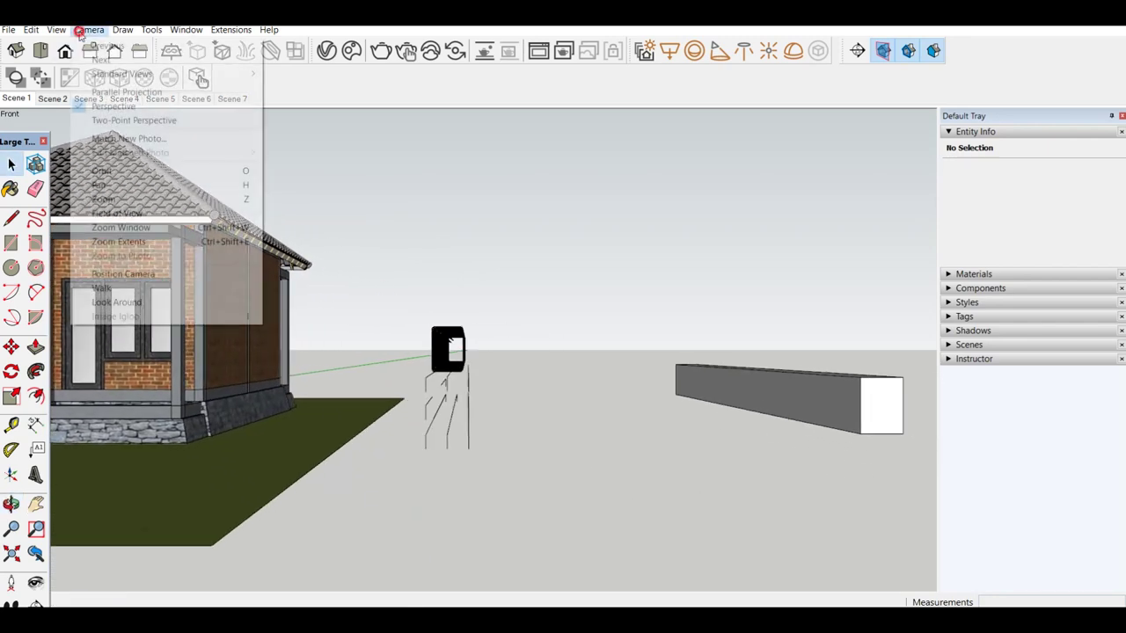
# In parallel projection, window-select the stirrups (2352 edges, about 48410), then restore Perspective.
pyautogui.click(119, 90)
pyautogui.scroll(1, 389, 282)
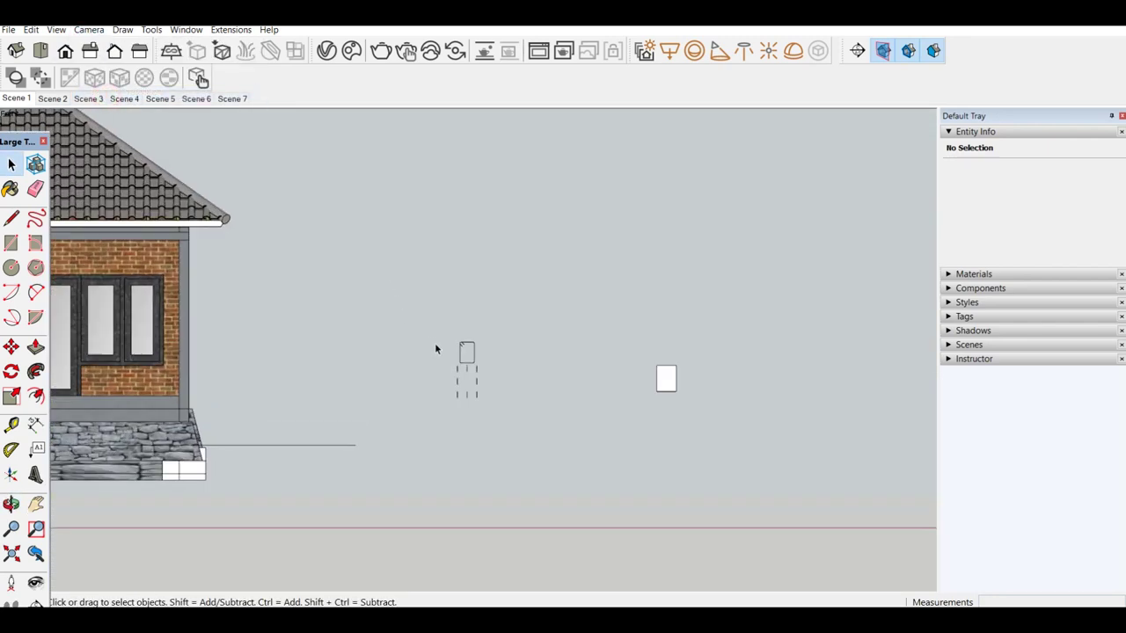
pyautogui.scroll(2, 435, 347)
pyautogui.scroll(1, 457, 329)
pyautogui.scroll(1, 467, 322)
pyautogui.moveTo(444, 287); pyautogui.dragTo(531, 369)
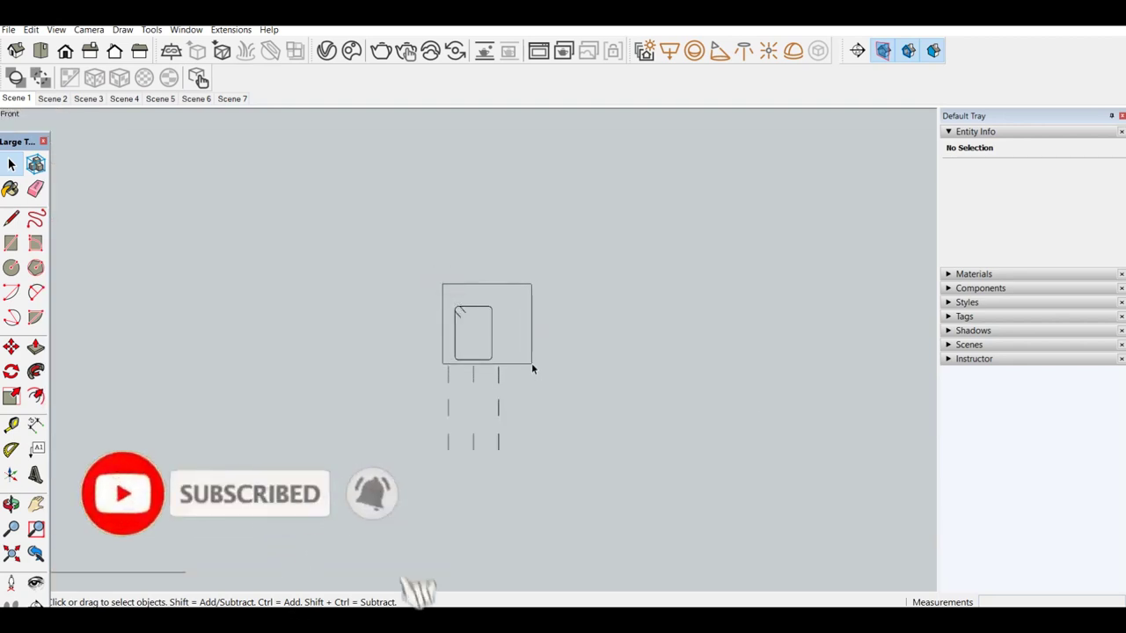
pyautogui.moveTo(532, 368); pyautogui.dragTo(530, 366)
pyautogui.click(89, 29)
pyautogui.click(110, 107)
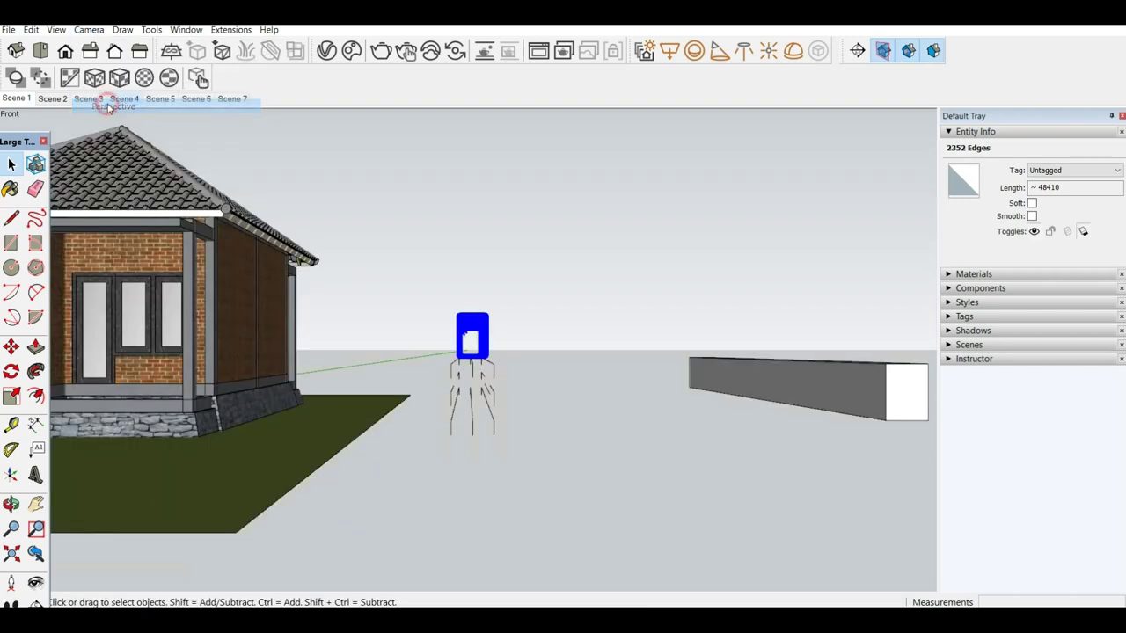
# Open Entity Info for the stirrup selection and copy its 48410 Length value.
pyautogui.rightClick(465, 322)
pyautogui.click(502, 332)
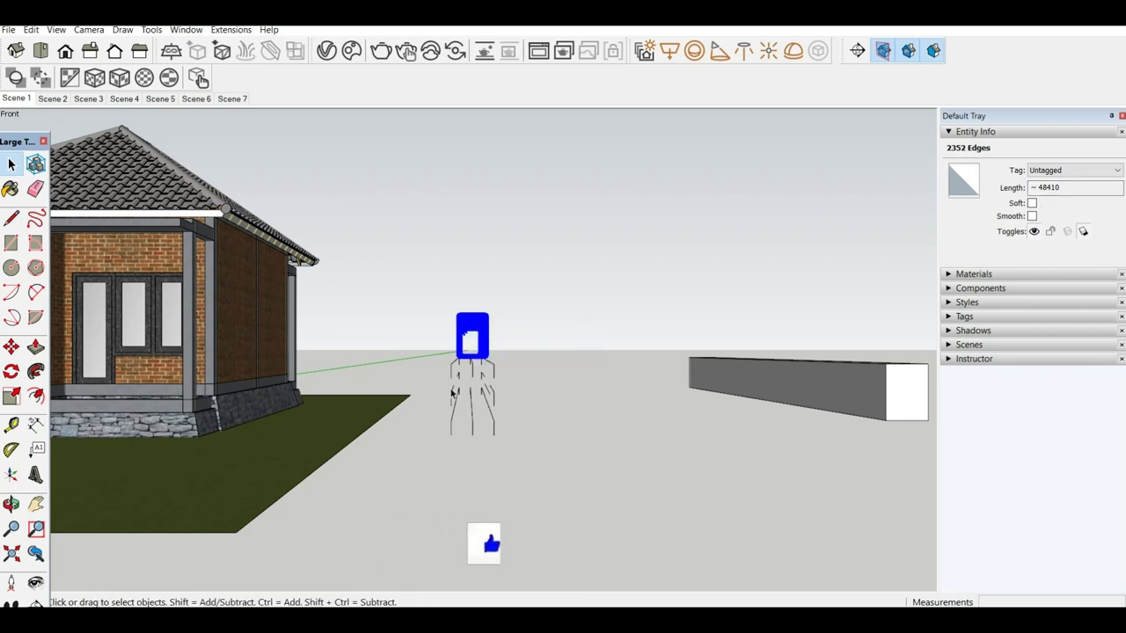
pyautogui.moveTo(528, 422); pyautogui.dragTo(578, 386, button='middle')
pyautogui.scroll(1, 577, 385)
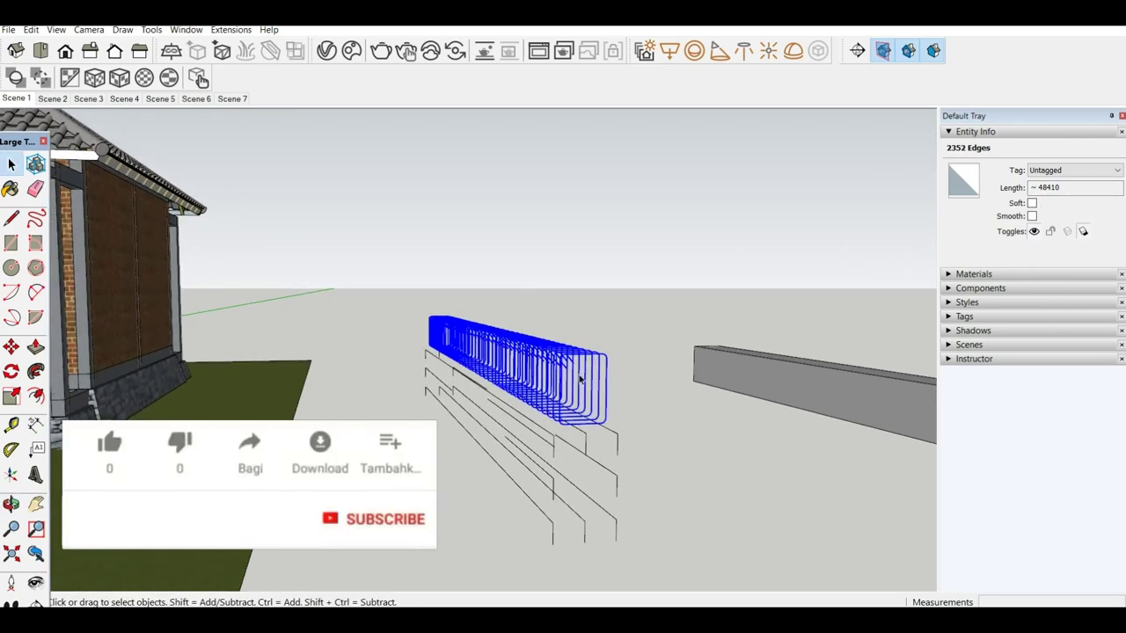
pyautogui.click(1055, 188)
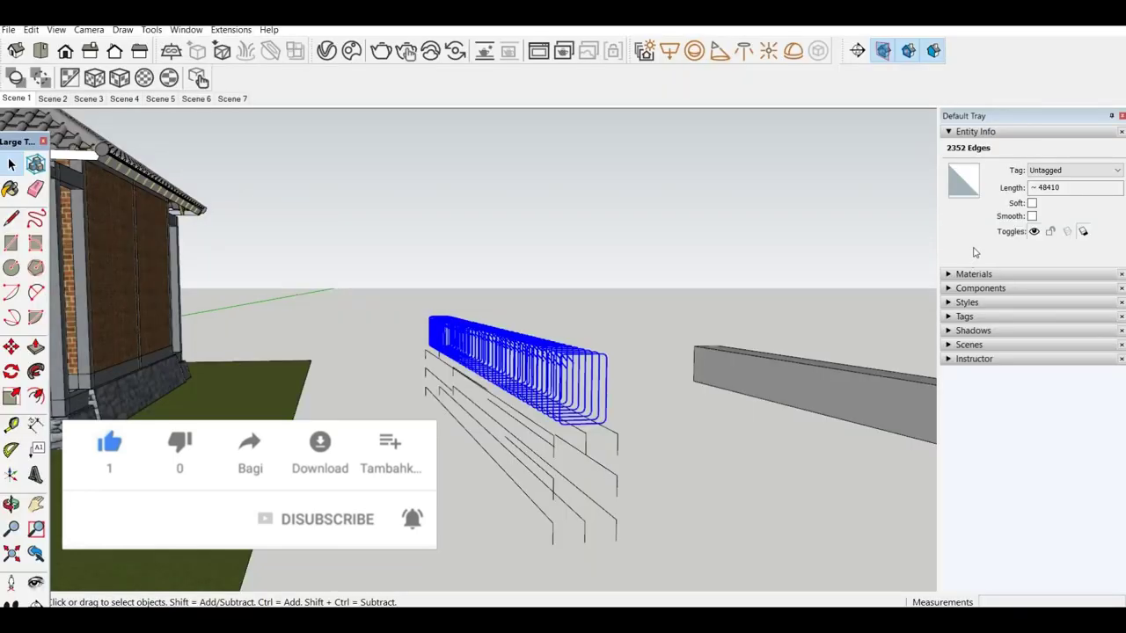
pyautogui.doubleClick(1046, 188)
pyautogui.rightClick(1047, 189)
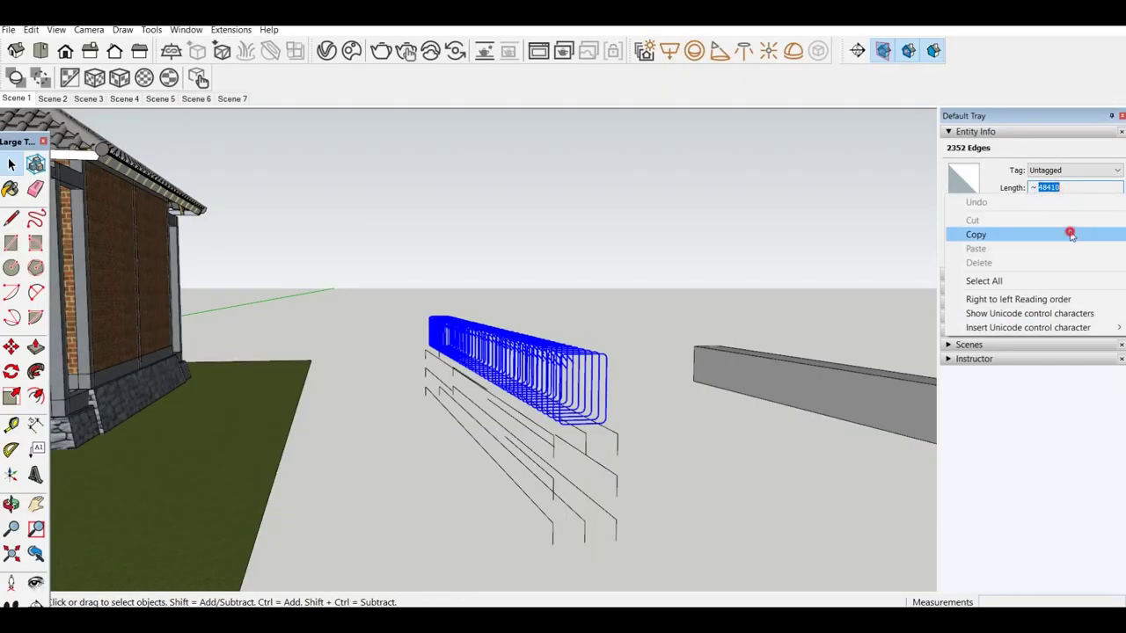
pyautogui.click(1071, 235)
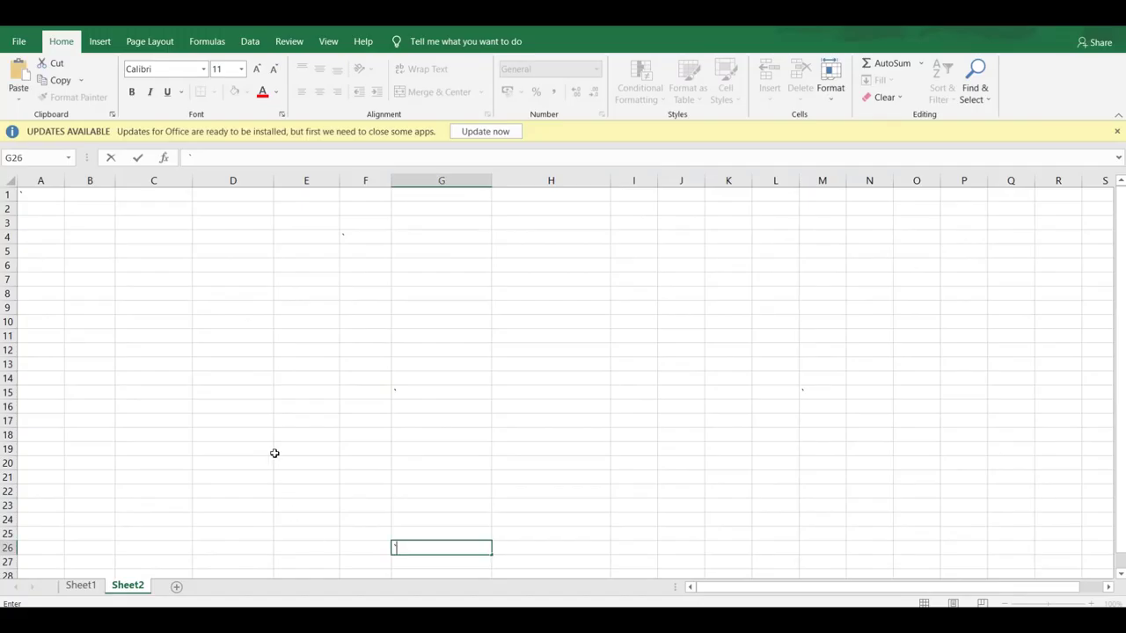
# Paste the stirrup length into C13 and edit it to read 48,41.
pyautogui.click(146, 360)
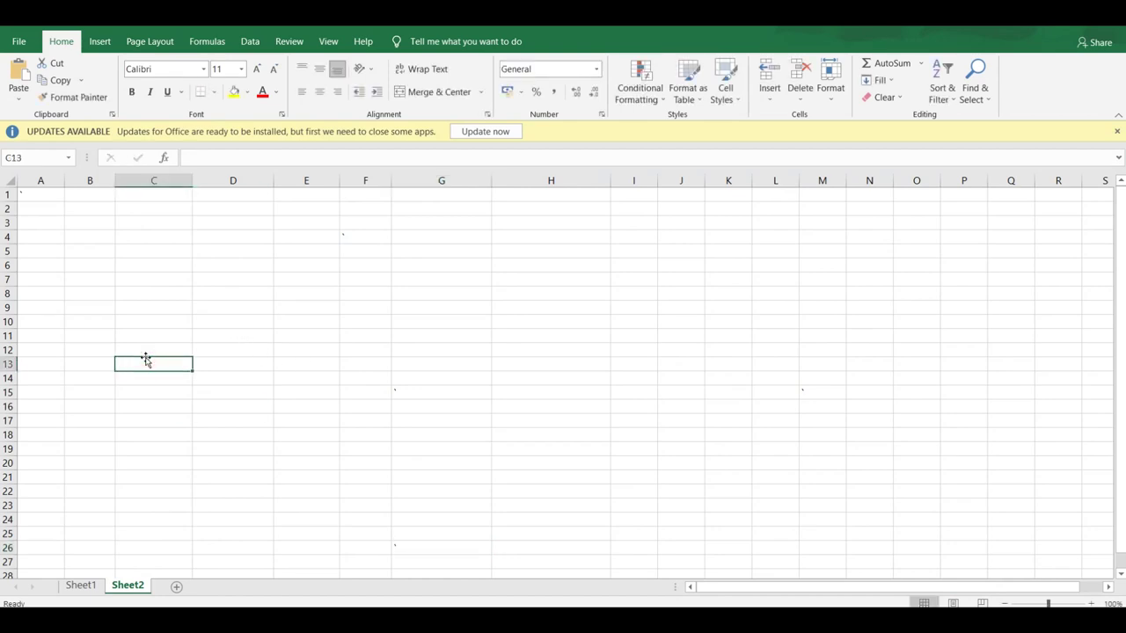
pyautogui.hotkey('ctrl', 'v')
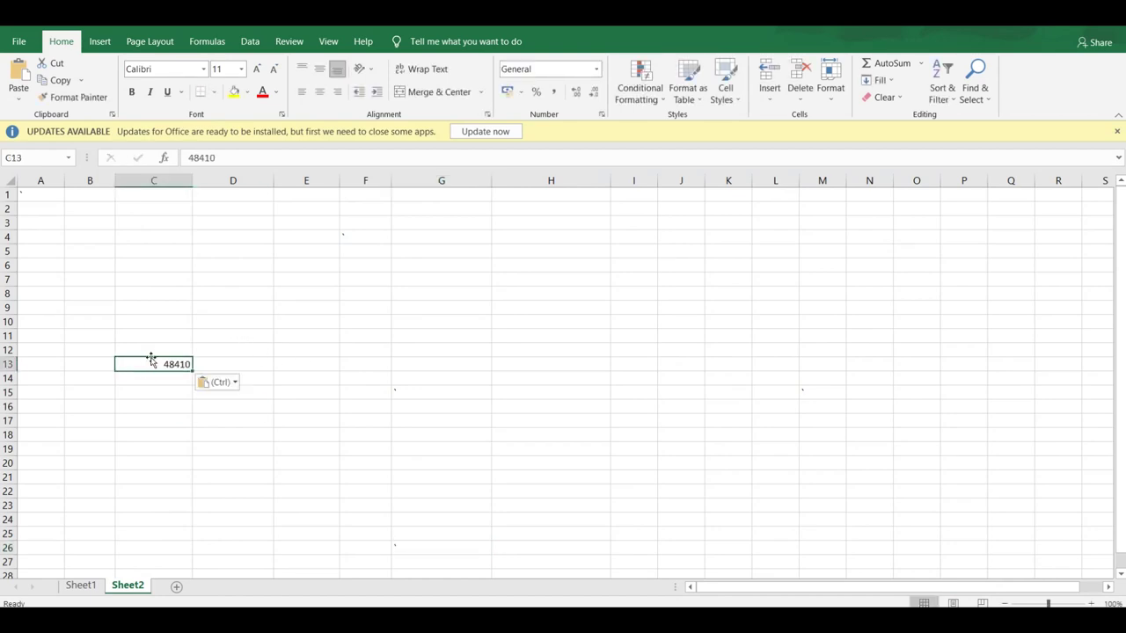
pyautogui.doubleClick(183, 363)
pyautogui.write(',')
pyautogui.press('Return')
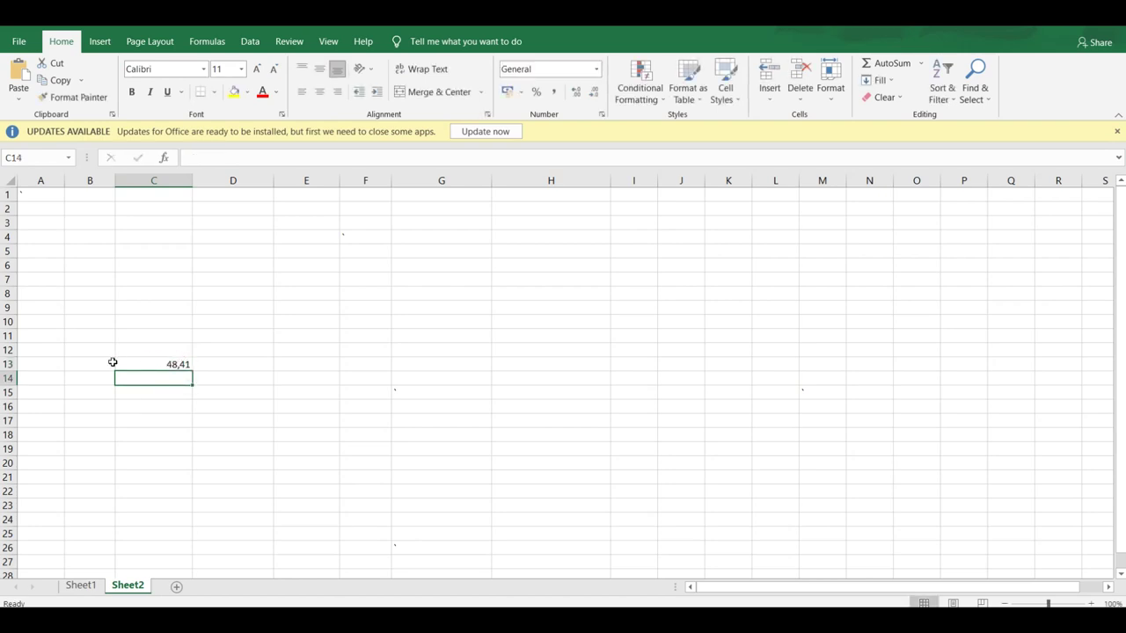
# Label B13 'Length Begel', widen column B, and label B14 'Length Bar'.
pyautogui.click(93, 363)
pyautogui.write('Beg')
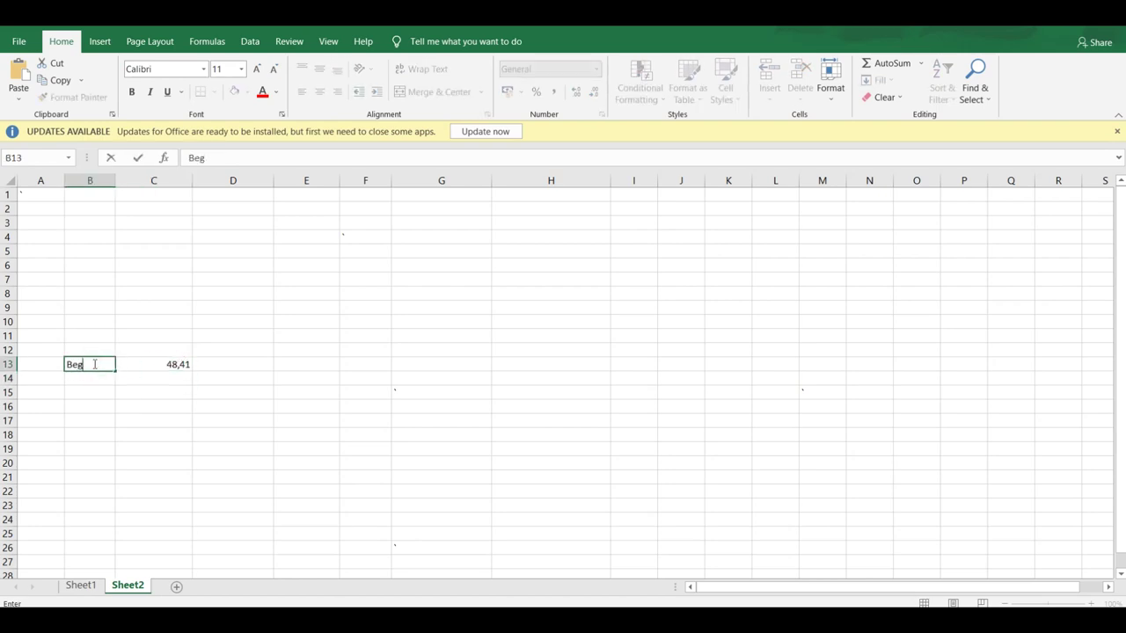
pyautogui.write('Len')
pyautogui.write(' Be')
pyautogui.write('gel')
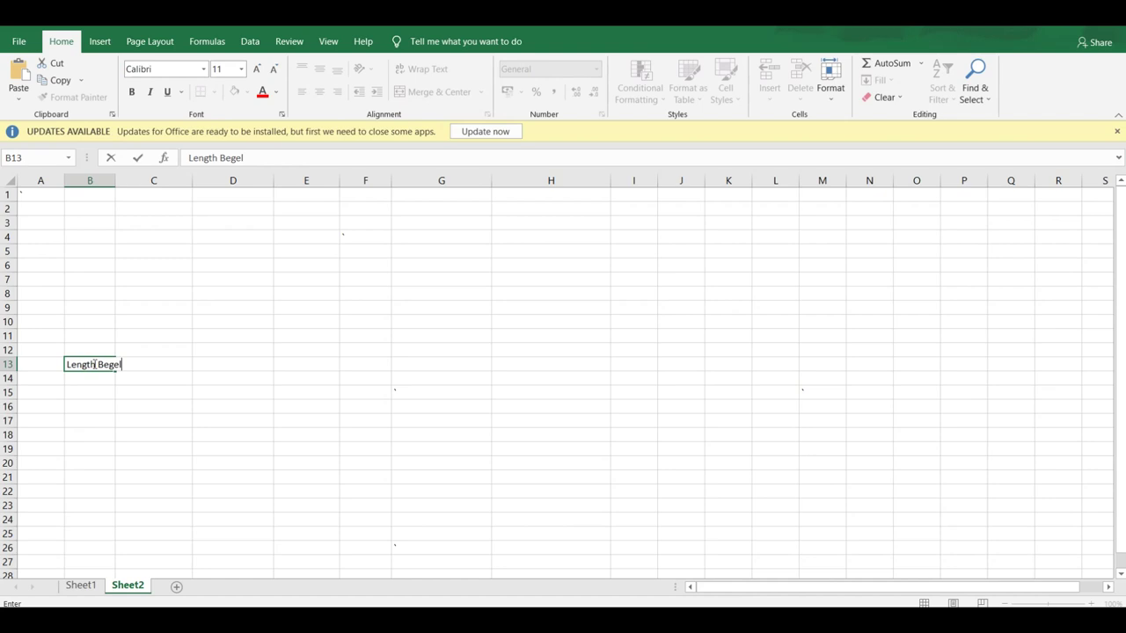
pyautogui.press('Return')
pyautogui.moveTo(115, 179); pyautogui.dragTo(124, 179)
pyautogui.click(269, 364)
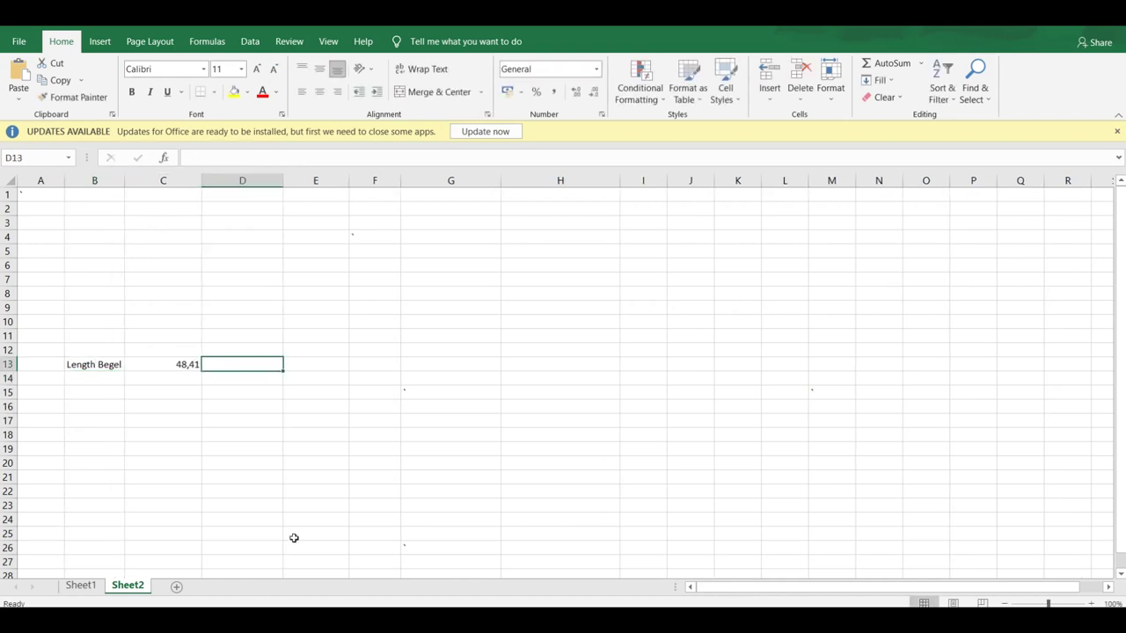
pyautogui.press('Left')
pyautogui.click(107, 378)
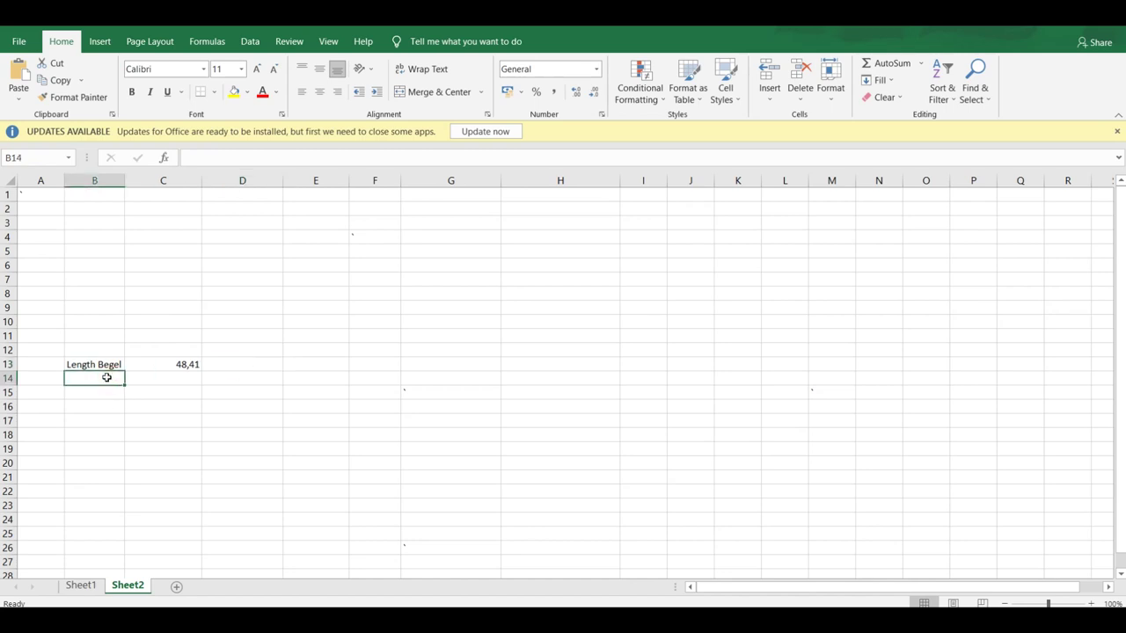
pyautogui.write('Length')
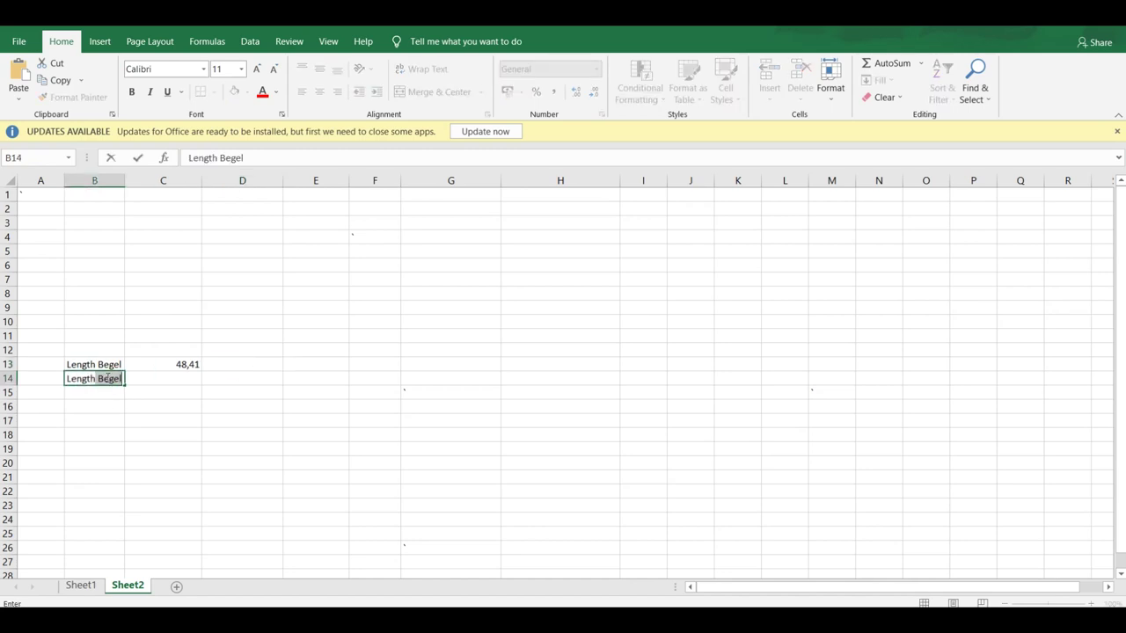
pyautogui.press('BackSpace')
pyautogui.write('r')
pyautogui.press('Return')
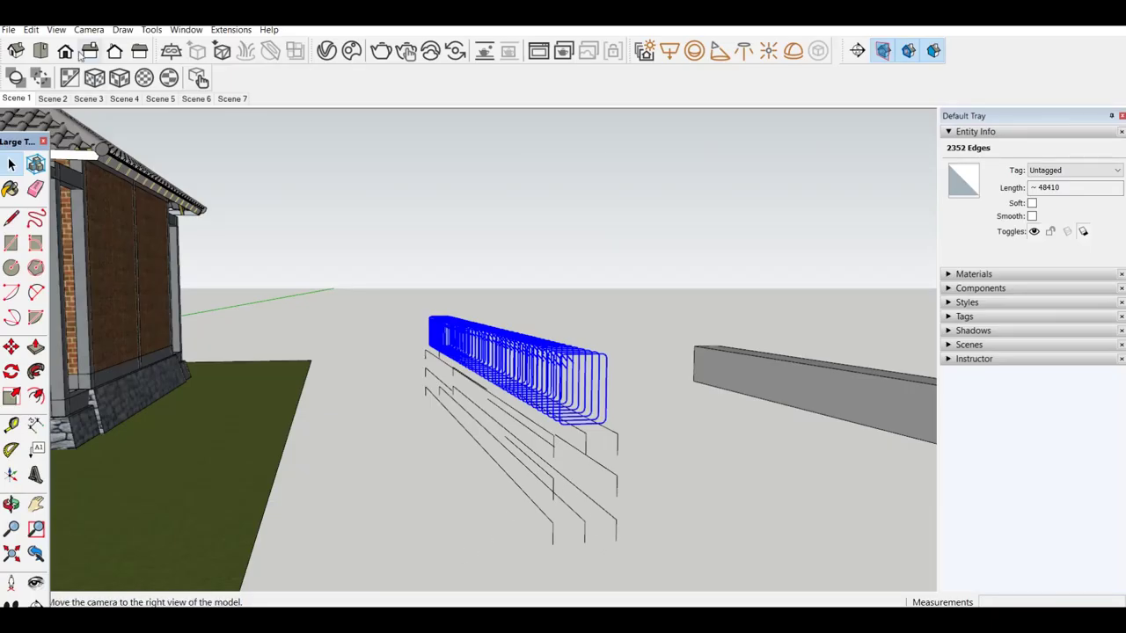
# Box-select the 27 longitudinal bar edges in Front parallel view and read their 38727 Length in Entity Info.
pyautogui.click(65, 50)
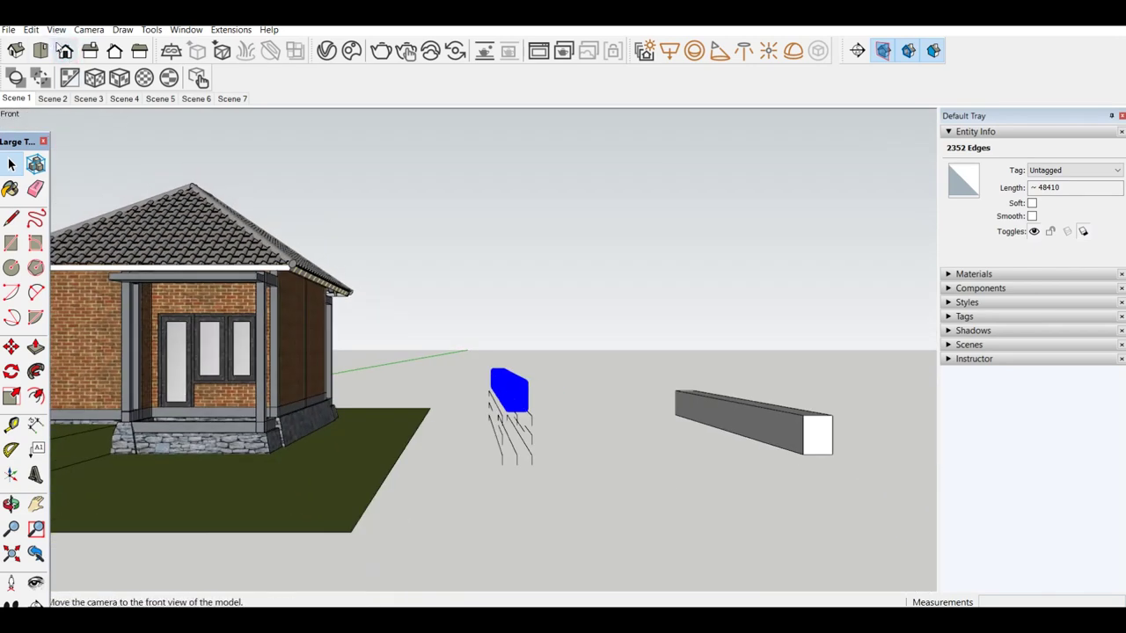
pyautogui.click(88, 30)
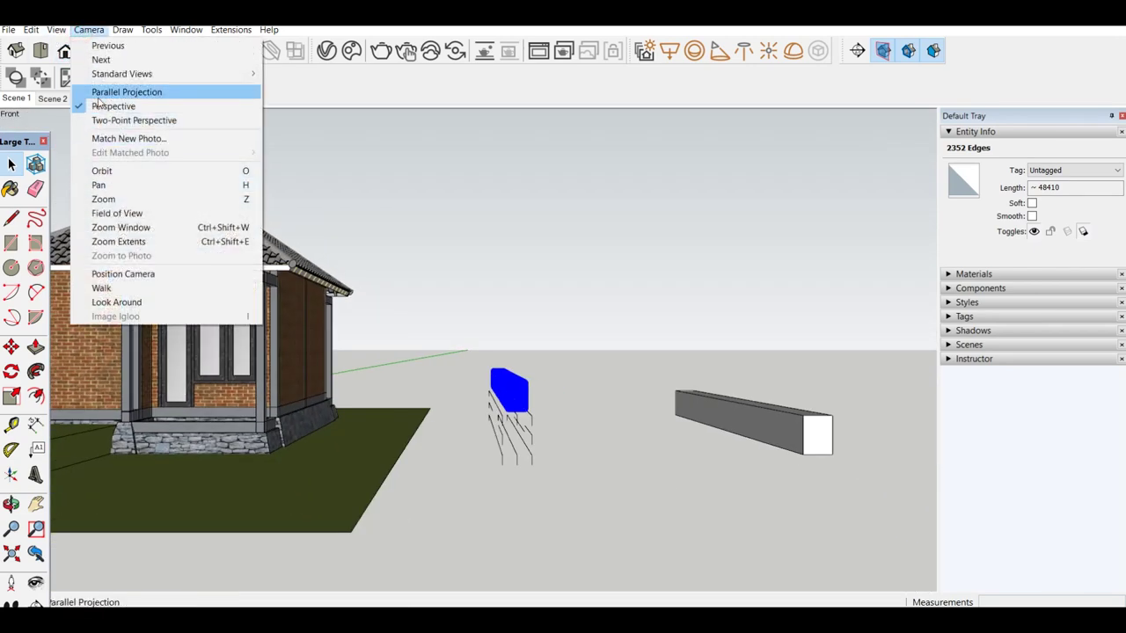
pyautogui.click(99, 92)
pyautogui.scroll(2, 512, 398)
pyautogui.scroll(3, 501, 357)
pyautogui.moveTo(413, 345); pyautogui.dragTo(523, 458)
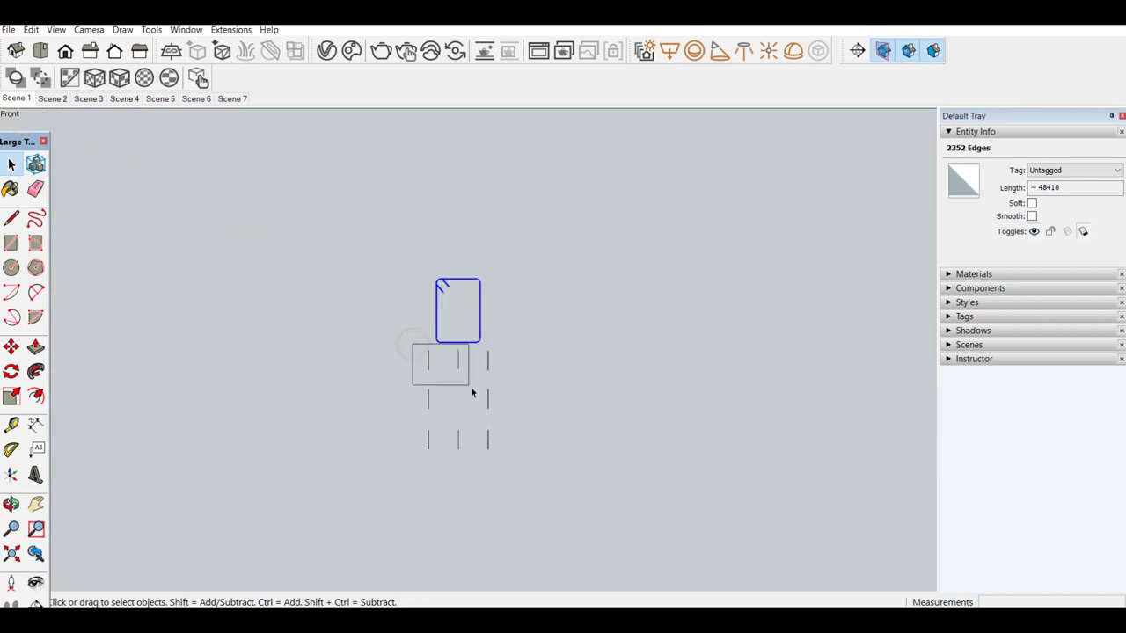
pyautogui.moveTo(524, 459); pyautogui.dragTo(523, 458)
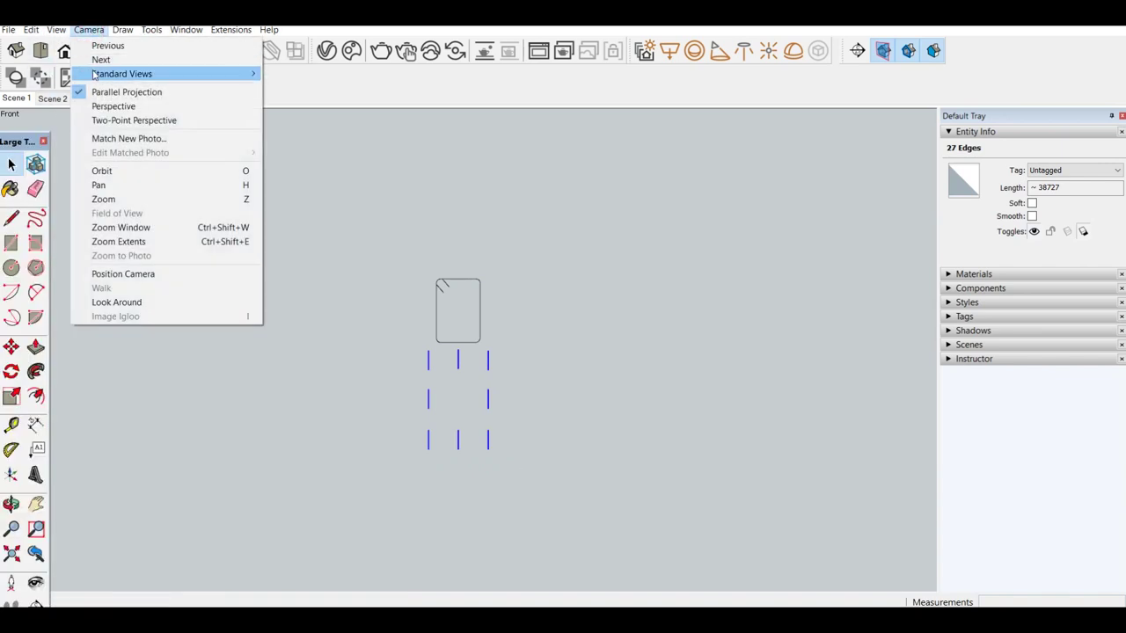
pyautogui.click(114, 103)
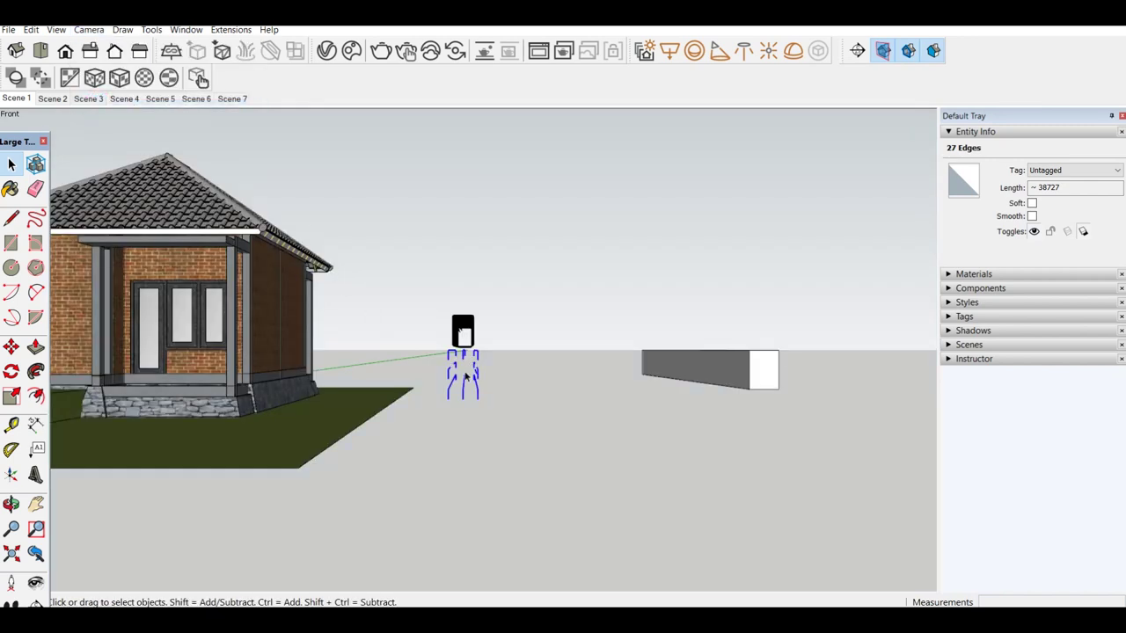
pyautogui.scroll(3, 466, 357)
pyautogui.rightClick(481, 373)
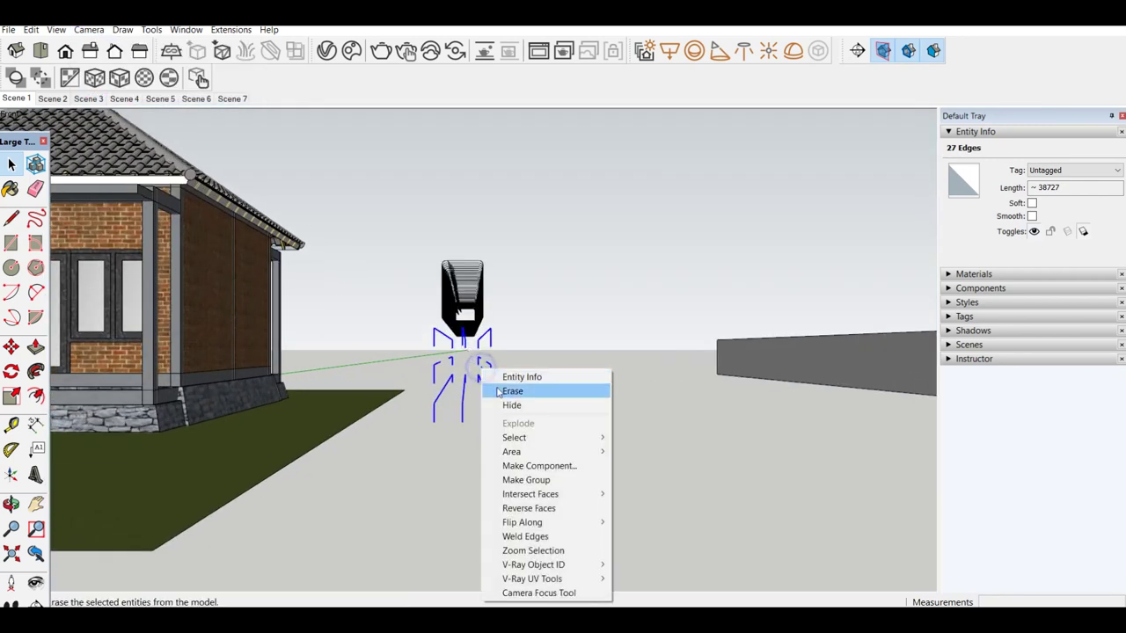
pyautogui.click(510, 377)
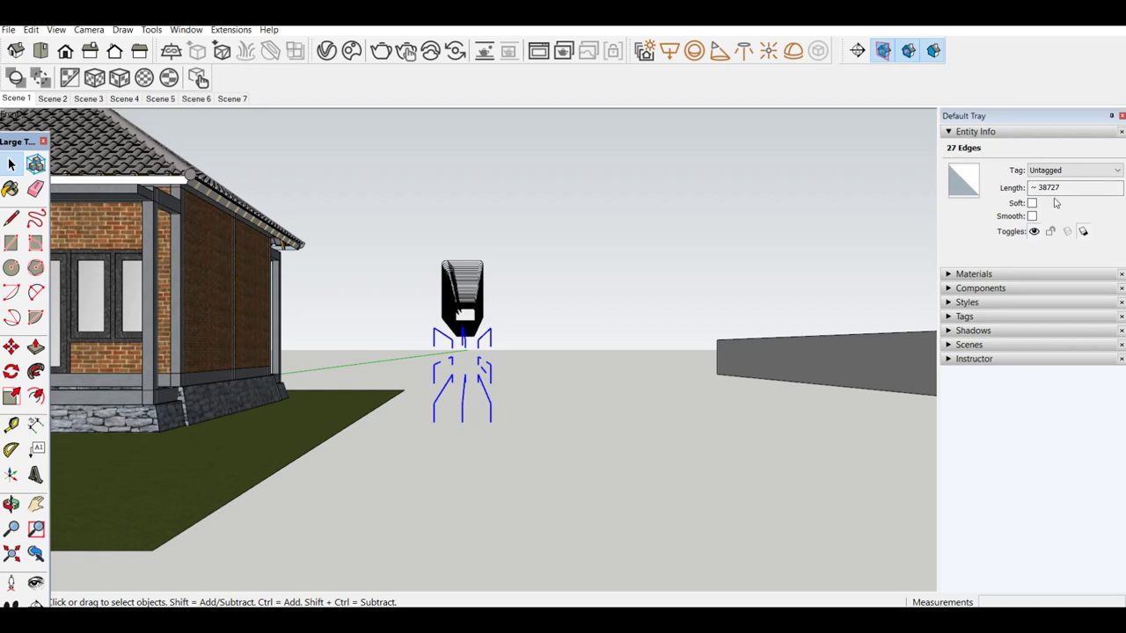
pyautogui.doubleClick(1051, 187)
pyautogui.hotkey('ctrl', 'c')
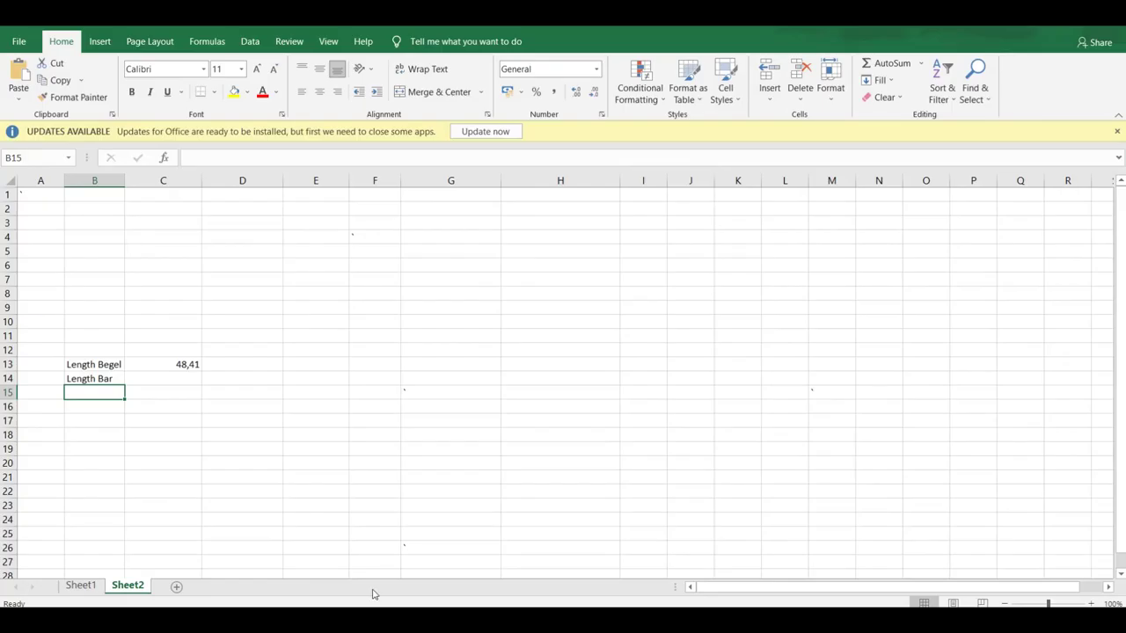
# Enter the Length Bar value 38,727 in cell C14.
pyautogui.click(161, 370)
pyautogui.click(165, 379)
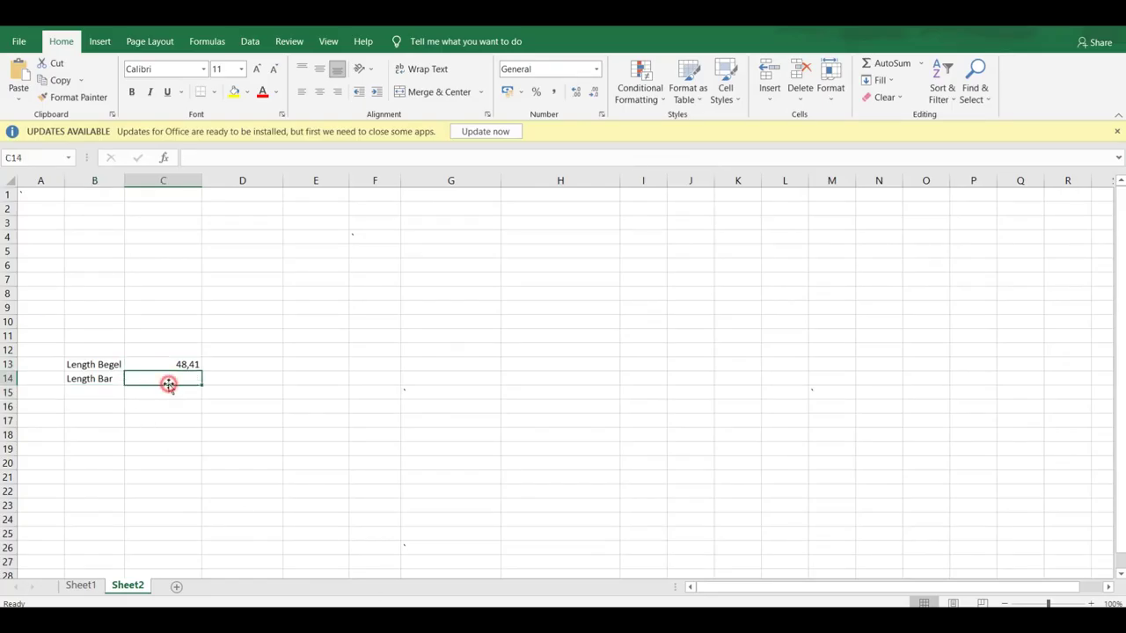
pyautogui.doubleClick(173, 378)
pyautogui.hotkey('ctrl', 'v')
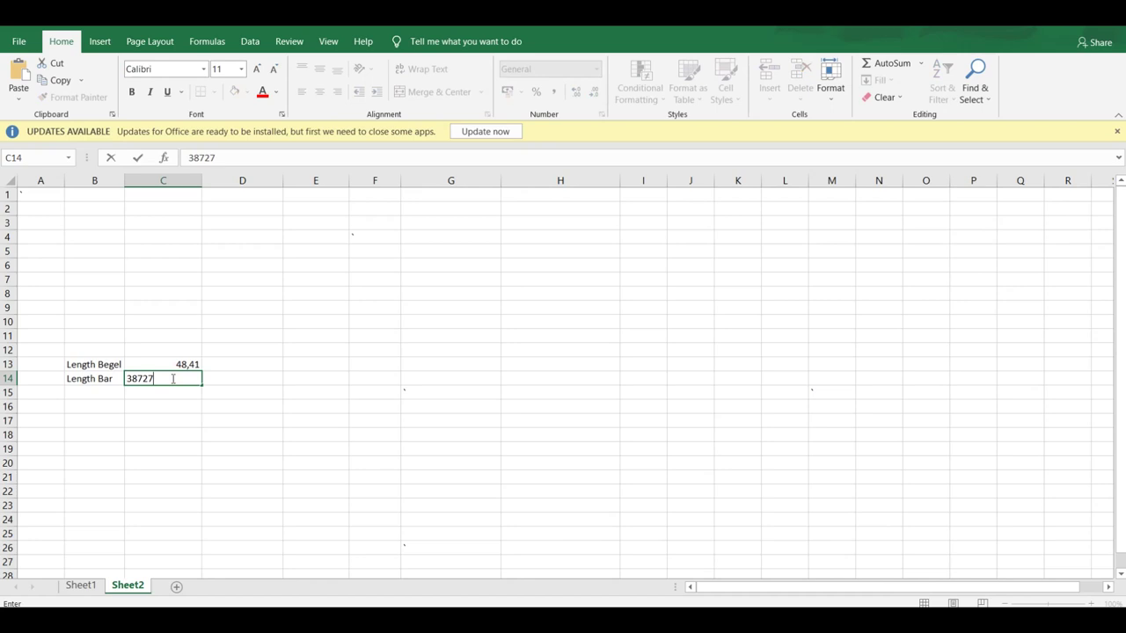
pyautogui.click(140, 381)
pyautogui.write(',')
pyautogui.press('Return')
pyautogui.click(288, 447)
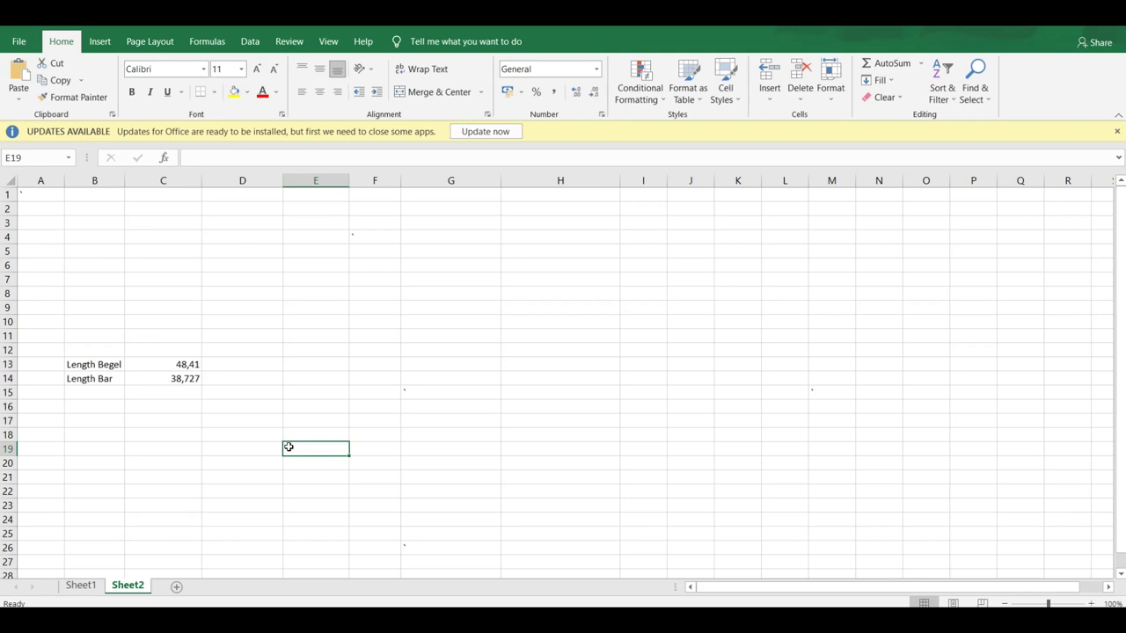
# Add the headings 'Tatal Cost' in D12 and 'Price/pcs' in E12.
pyautogui.click(233, 351)
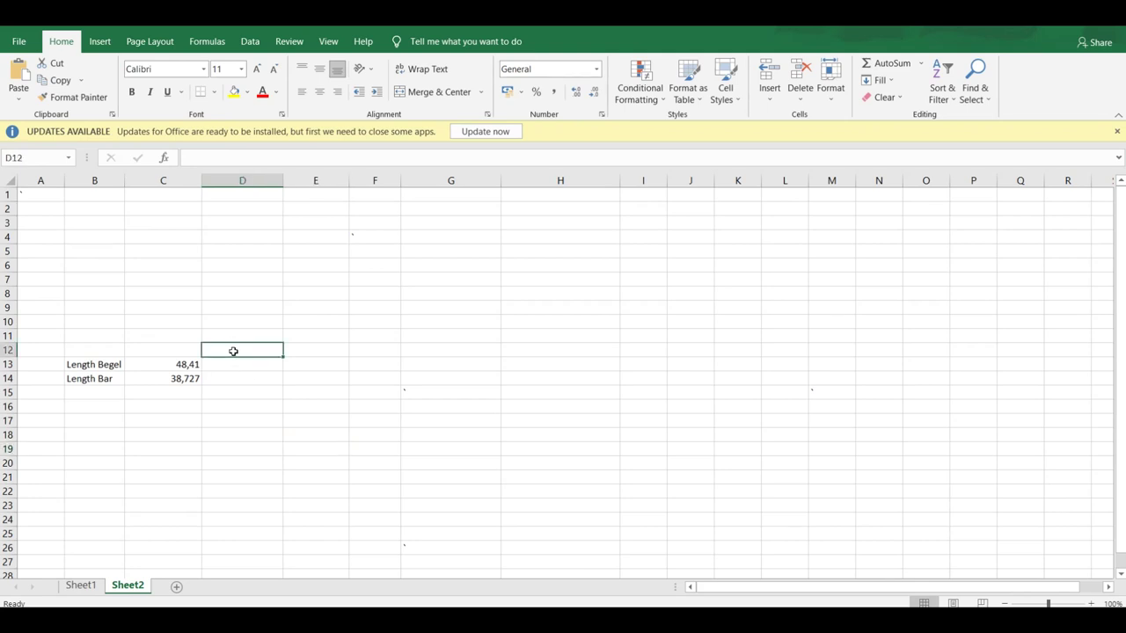
pyautogui.write('Tatal Cost')
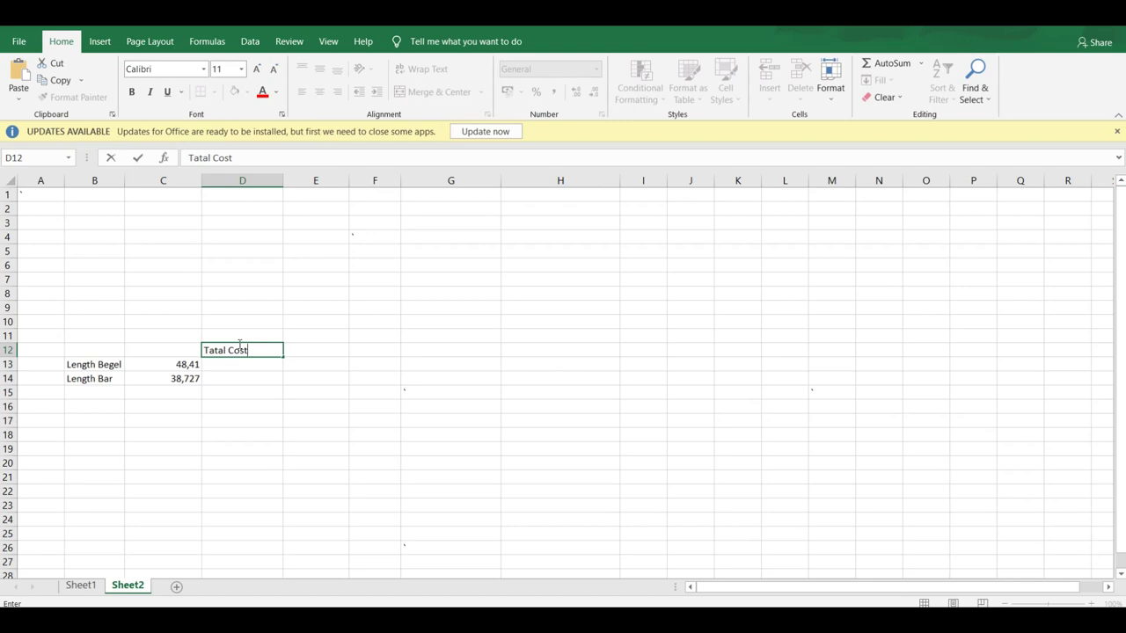
pyautogui.press('Return')
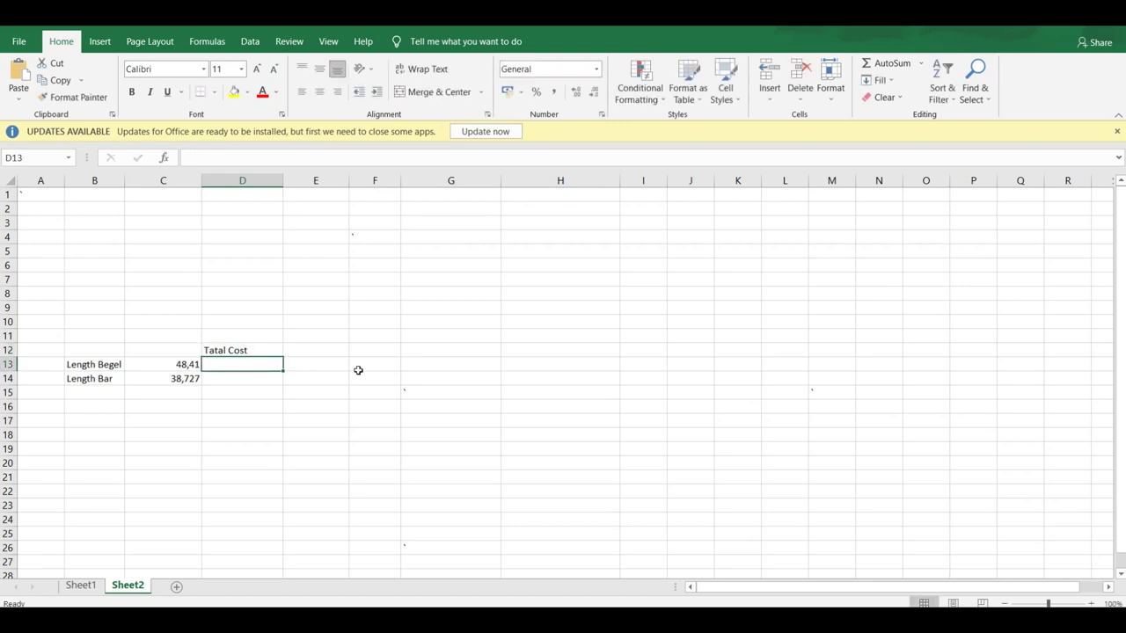
pyautogui.click(319, 355)
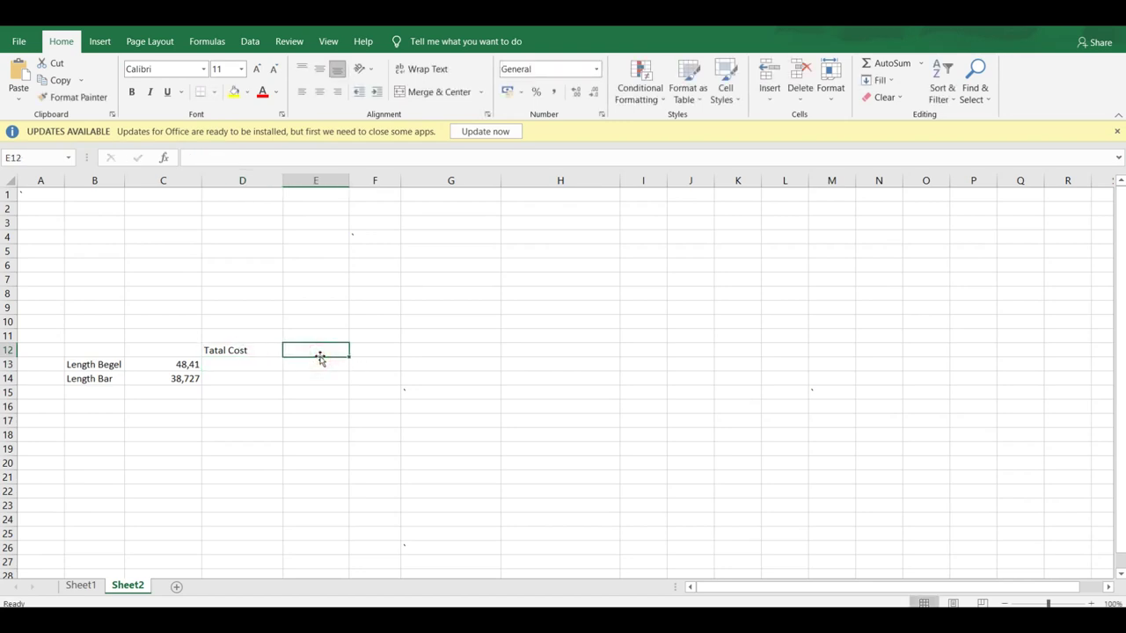
pyautogui.write('Price')
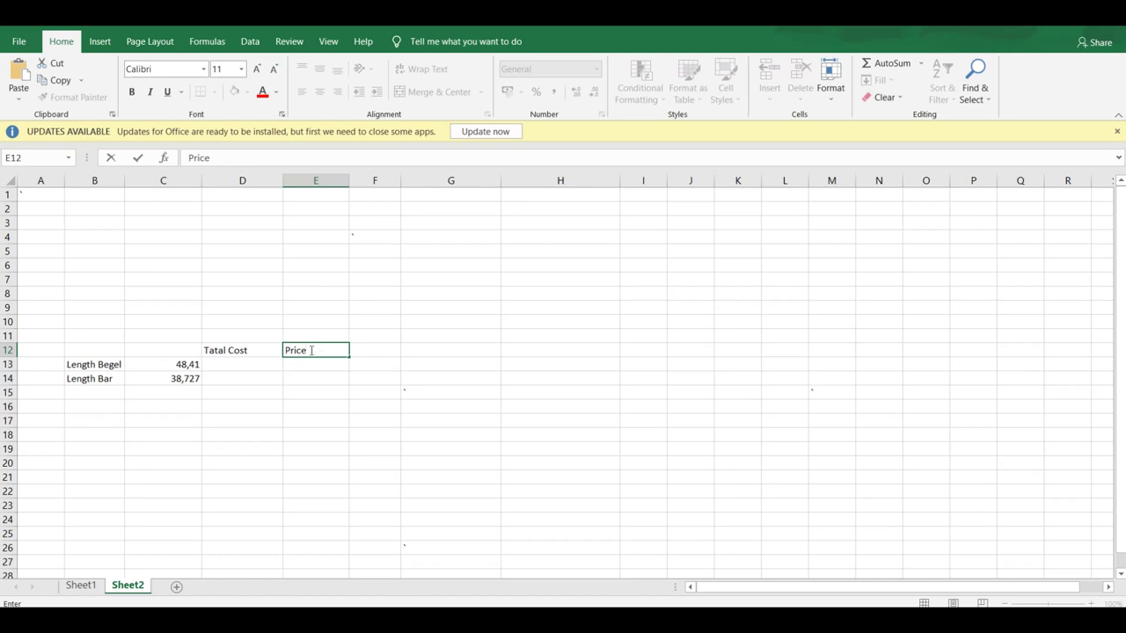
pyautogui.write('/pcs')
pyautogui.hotkey('ctrl', 'Return')
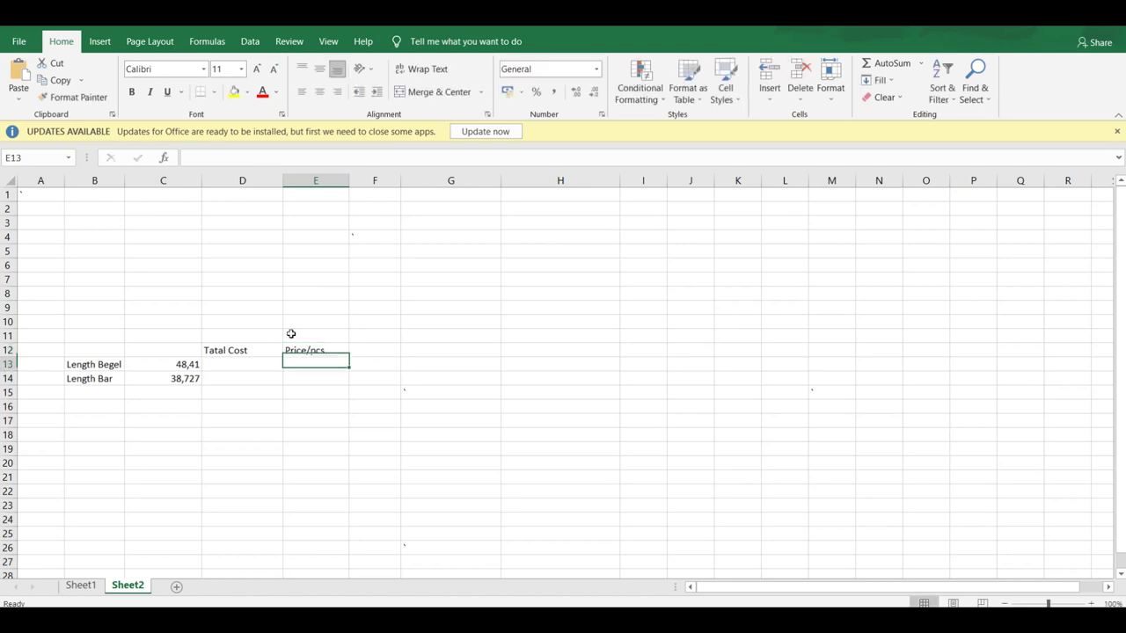
pyautogui.click(386, 355)
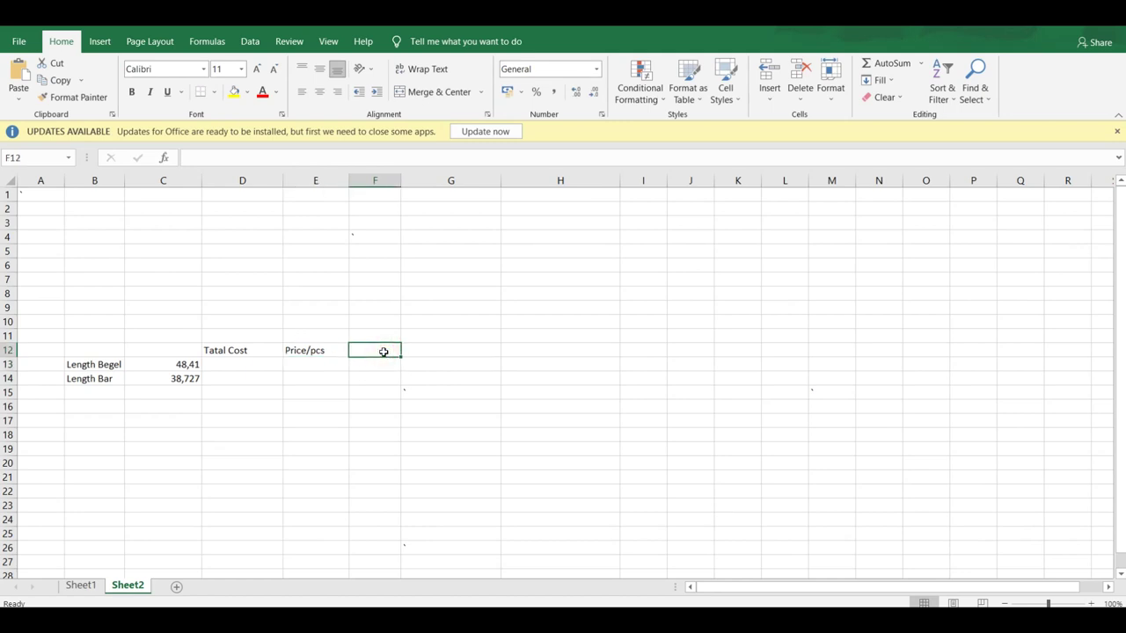
pyautogui.click(98, 43)
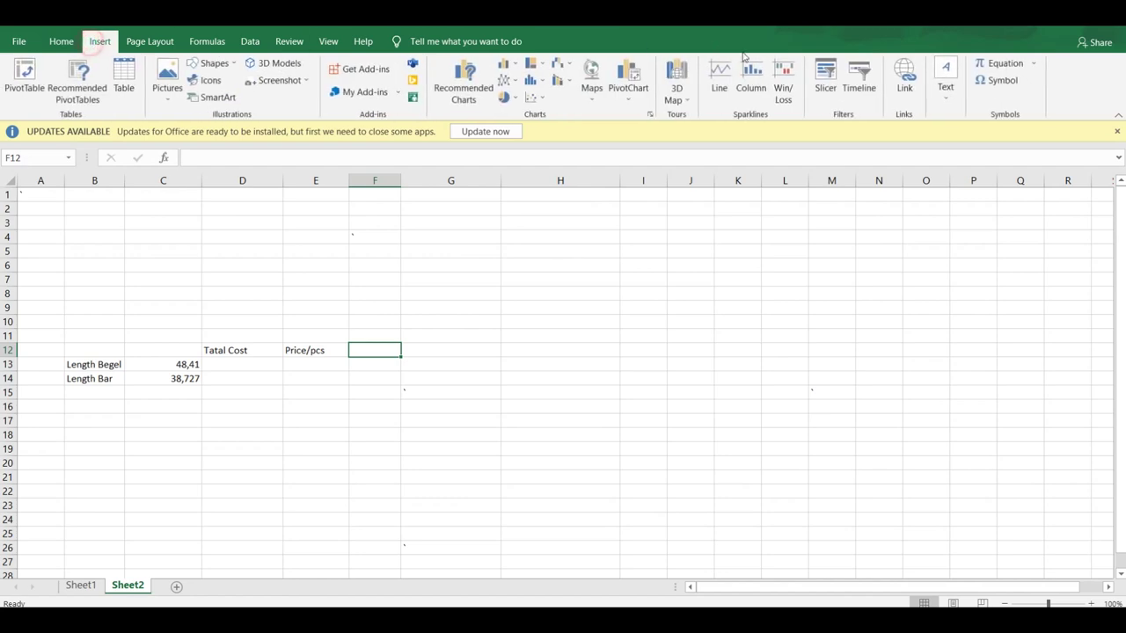
# Insert the diameter symbol Ø as the F12 heading and narrow column F to fit.
pyautogui.click(1000, 80)
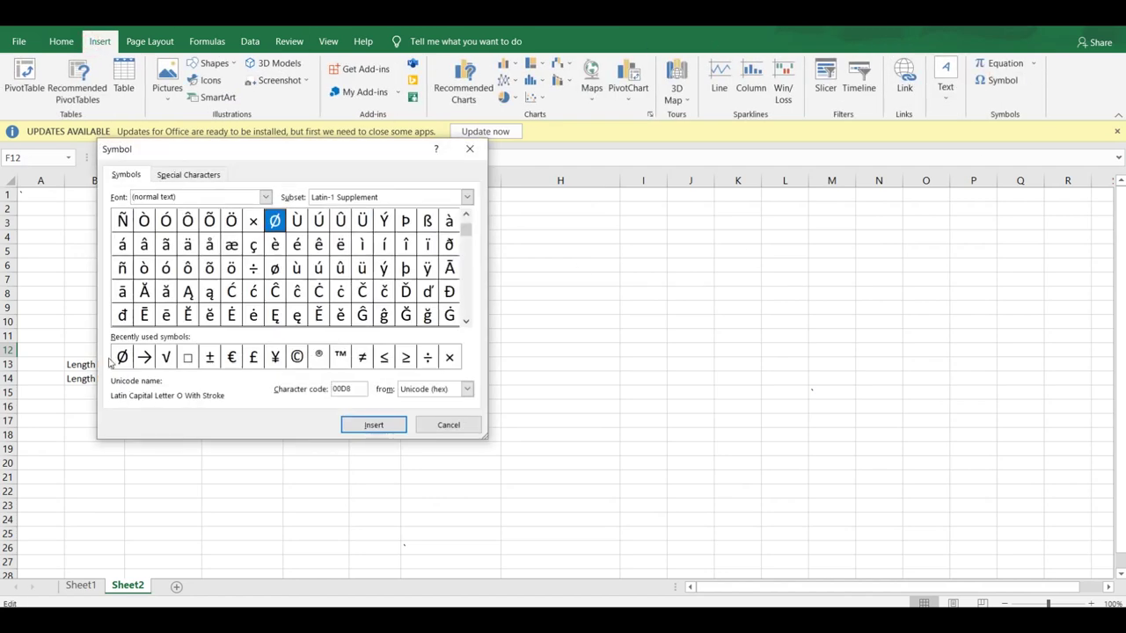
pyautogui.click(123, 357)
pyautogui.click(373, 425)
pyautogui.click(442, 425)
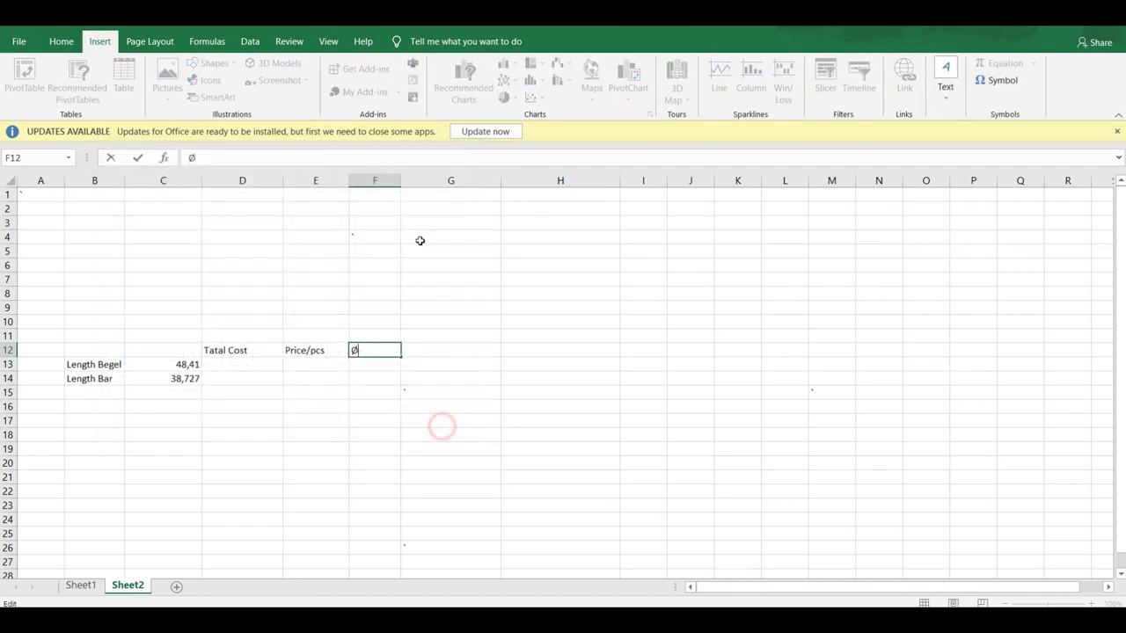
pyautogui.click(404, 181)
pyautogui.click(394, 205)
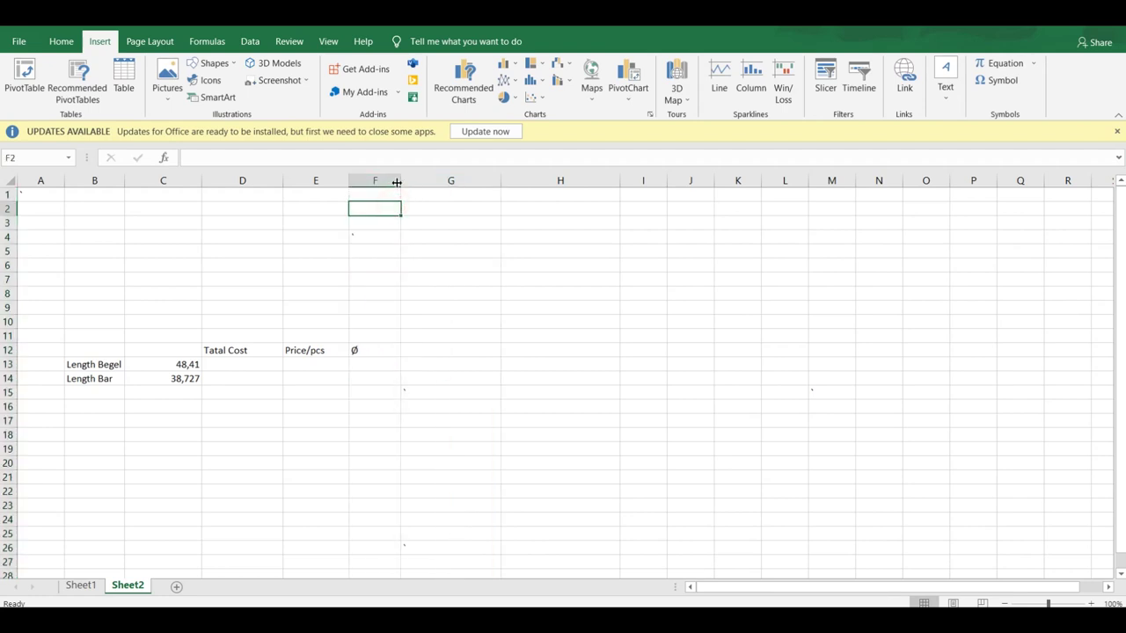
pyautogui.moveTo(401, 181); pyautogui.dragTo(377, 180)
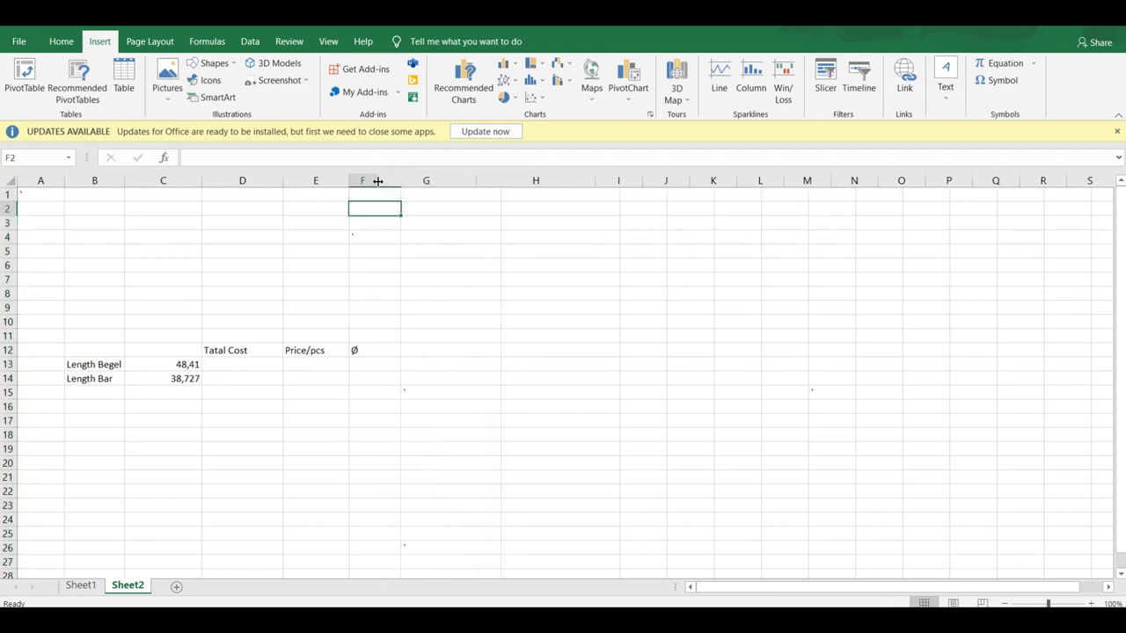
# Add a 'Length bar' heading with 12 beneath it, and a 'Total /pcs' heading in H12.
pyautogui.click(424, 351)
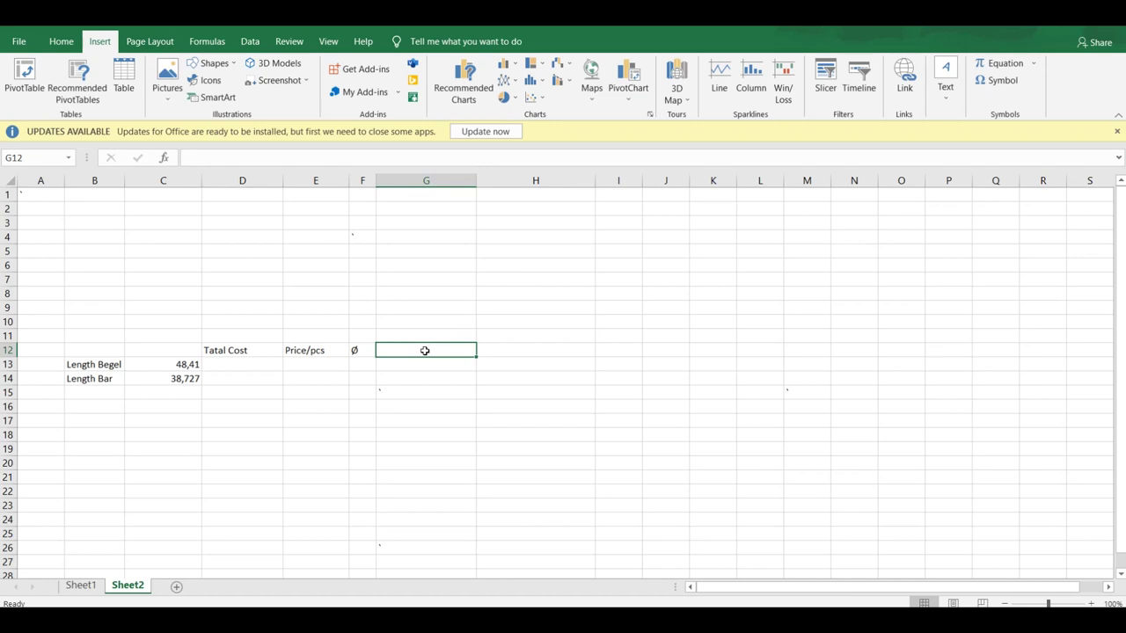
pyautogui.write('Length bar')
pyautogui.press('Return')
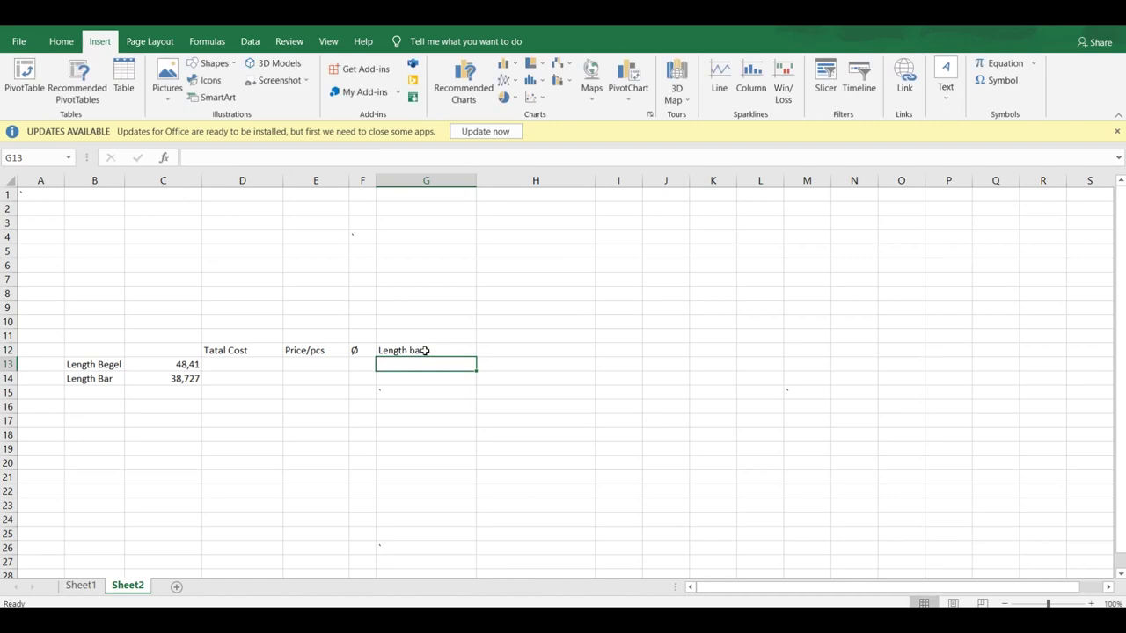
pyautogui.write('12')
pyautogui.press('Return')
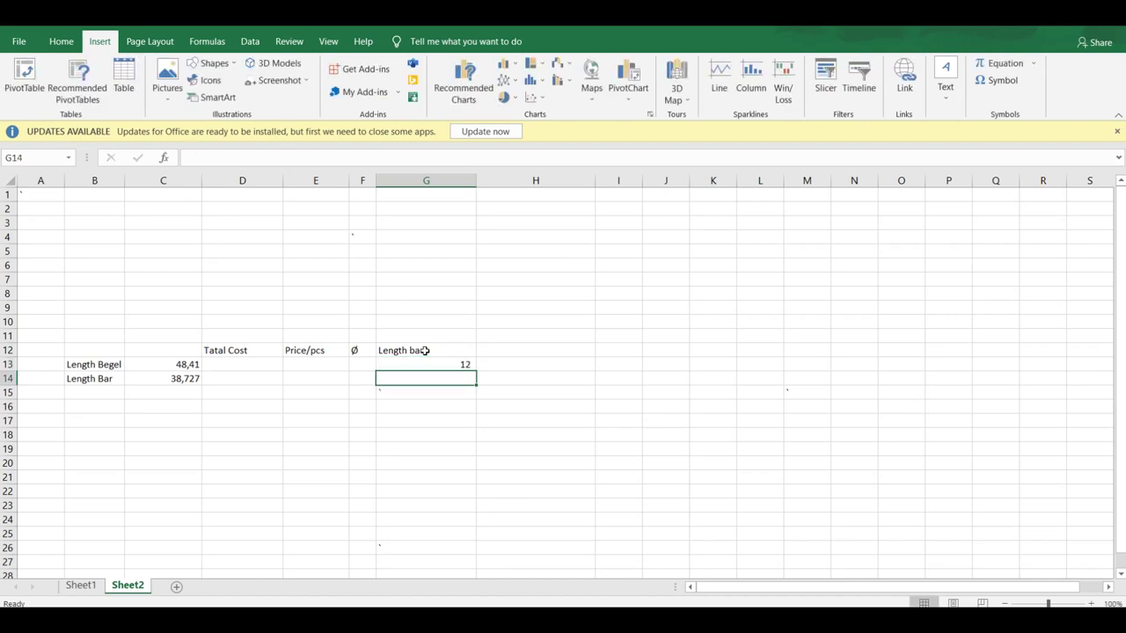
pyautogui.click(508, 348)
pyautogui.write('Total /pcs')
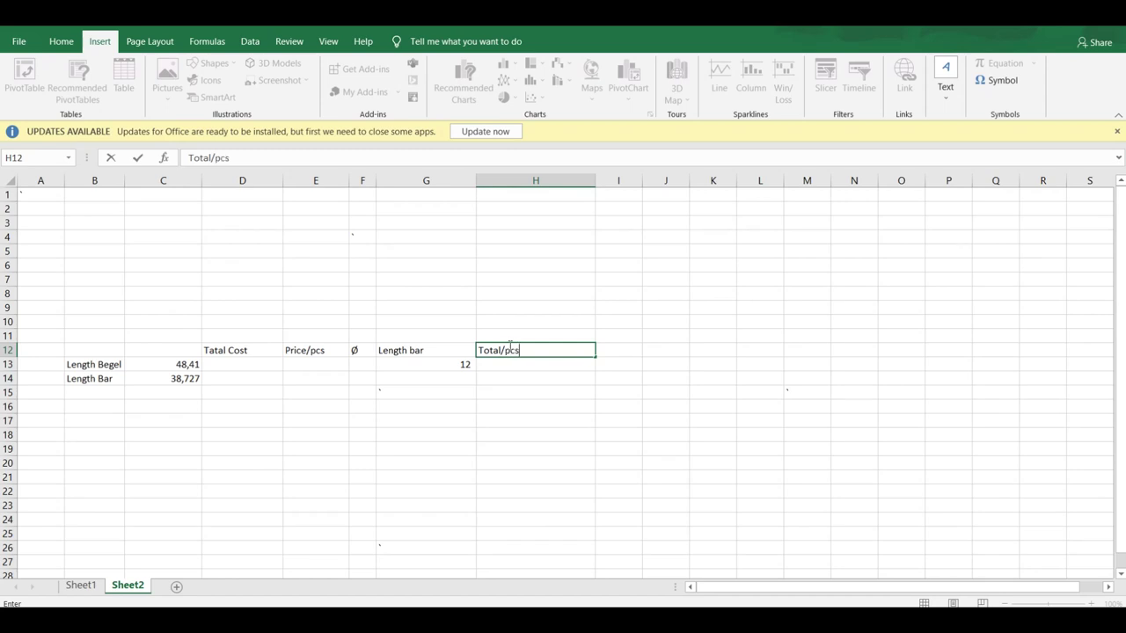
pyautogui.press('Return')
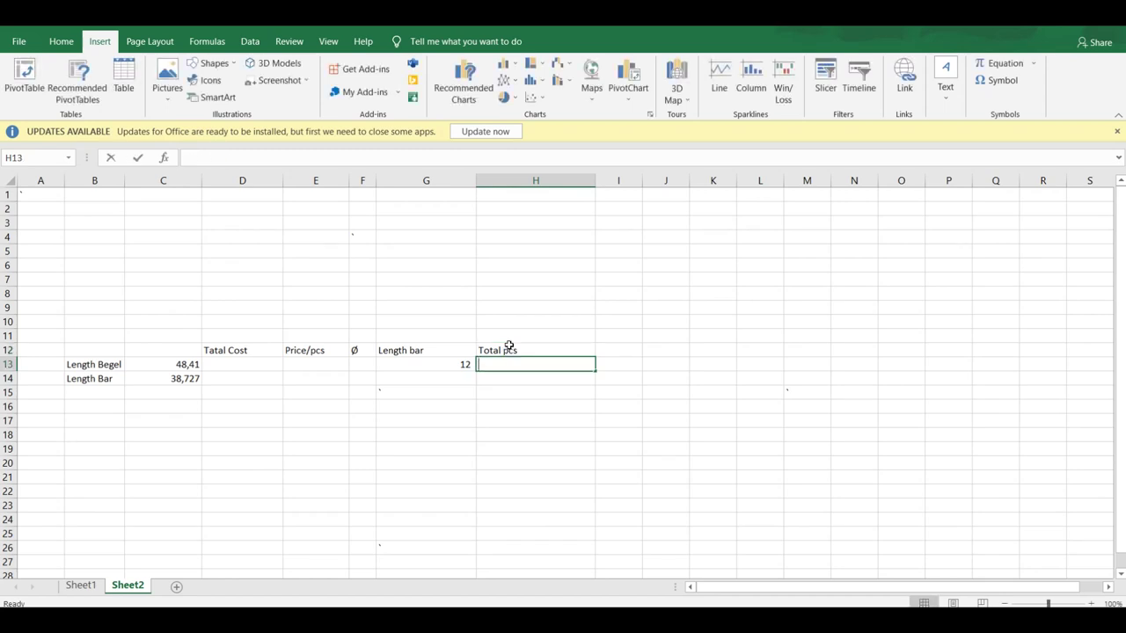
# Enter =((CEILING(C13;12)/12)) in H13, giving 5 bars for the Length Begel.
pyautogui.write('=')
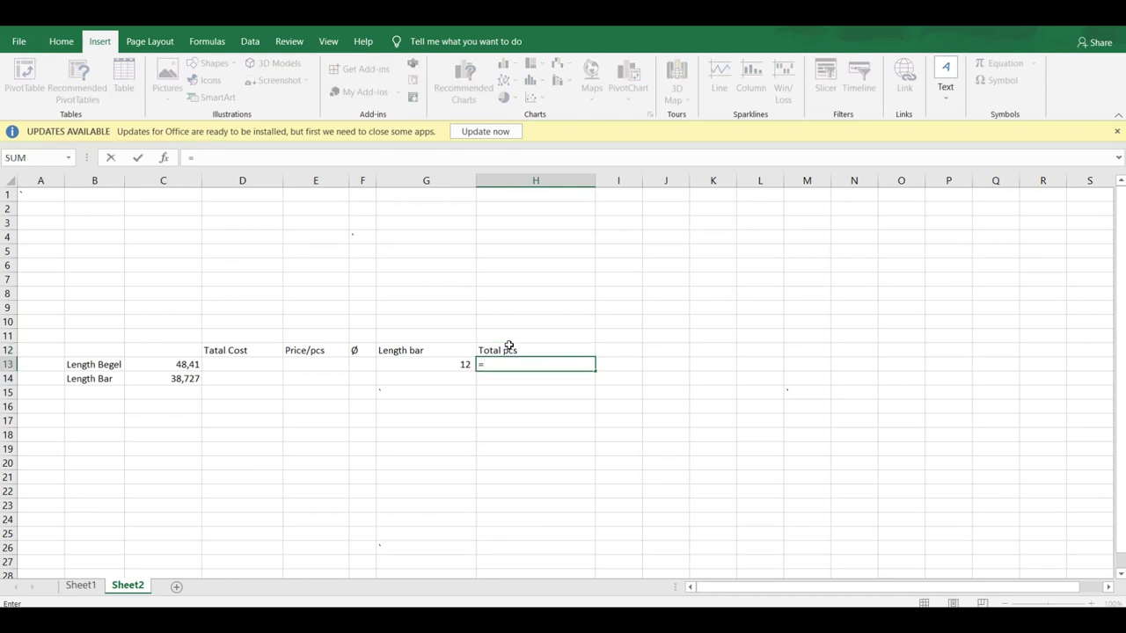
pyautogui.write('((')
pyautogui.write('ce')
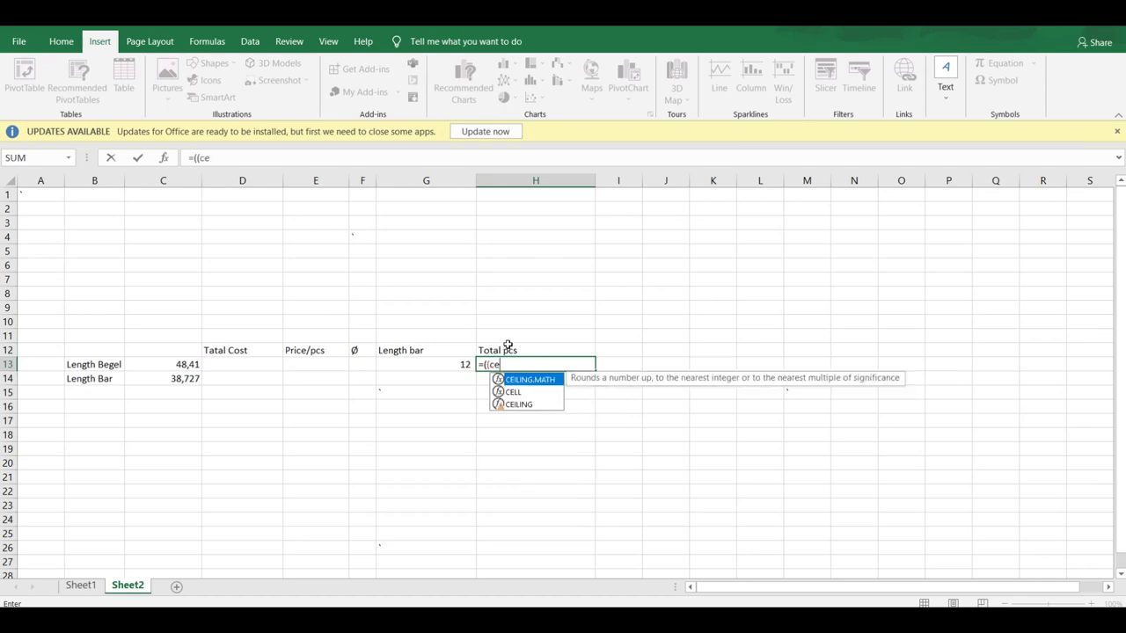
pyautogui.doubleClick(531, 404)
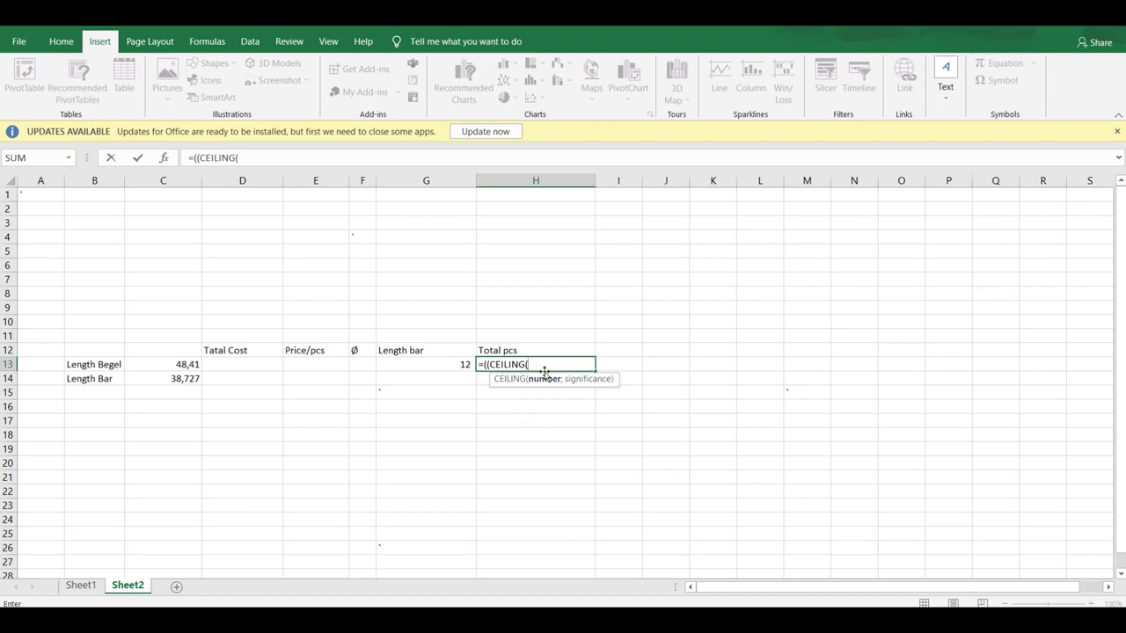
pyautogui.click(190, 364)
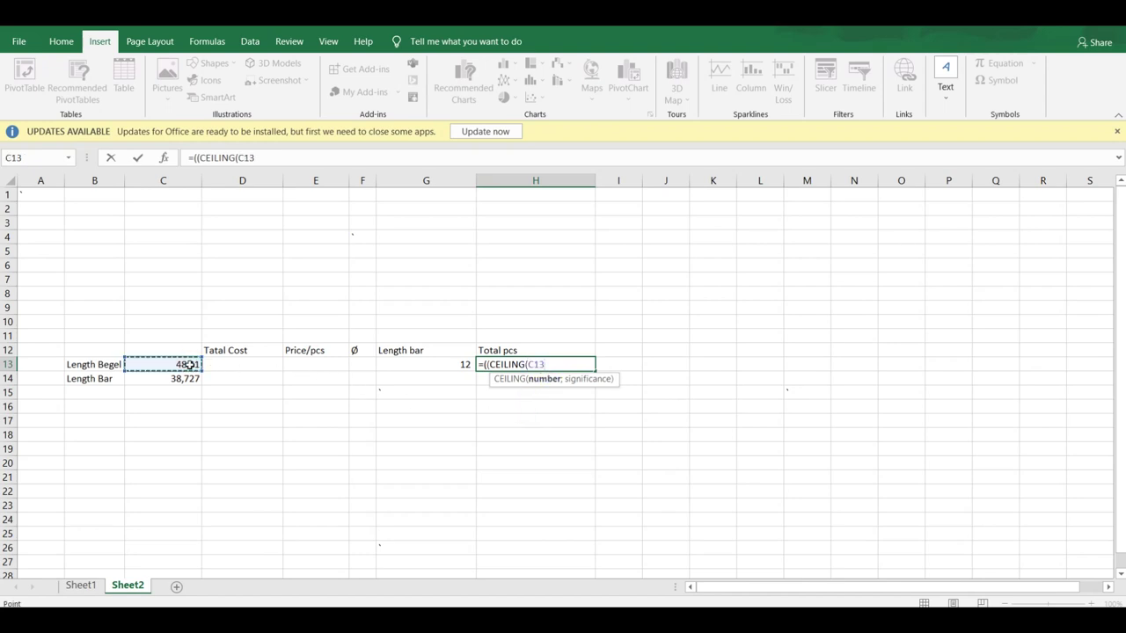
pyautogui.write(';')
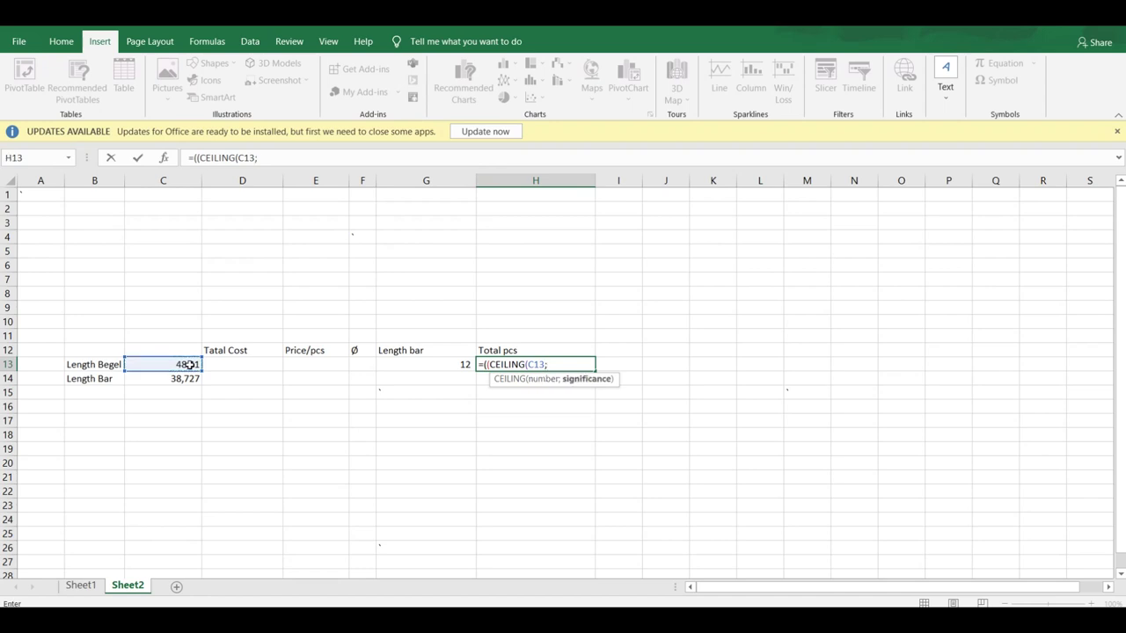
pyautogui.write('12')
pyautogui.write(')')
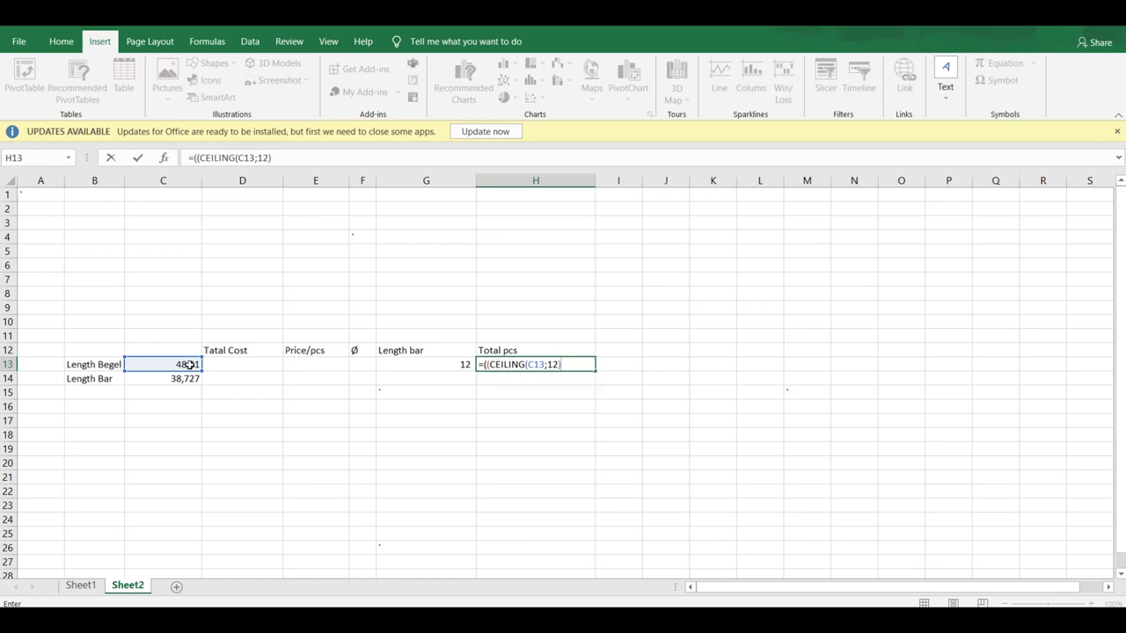
pyautogui.write('/')
pyautogui.write('12')
pyautogui.write(')')
pyautogui.press('Return')
pyautogui.press('Return')
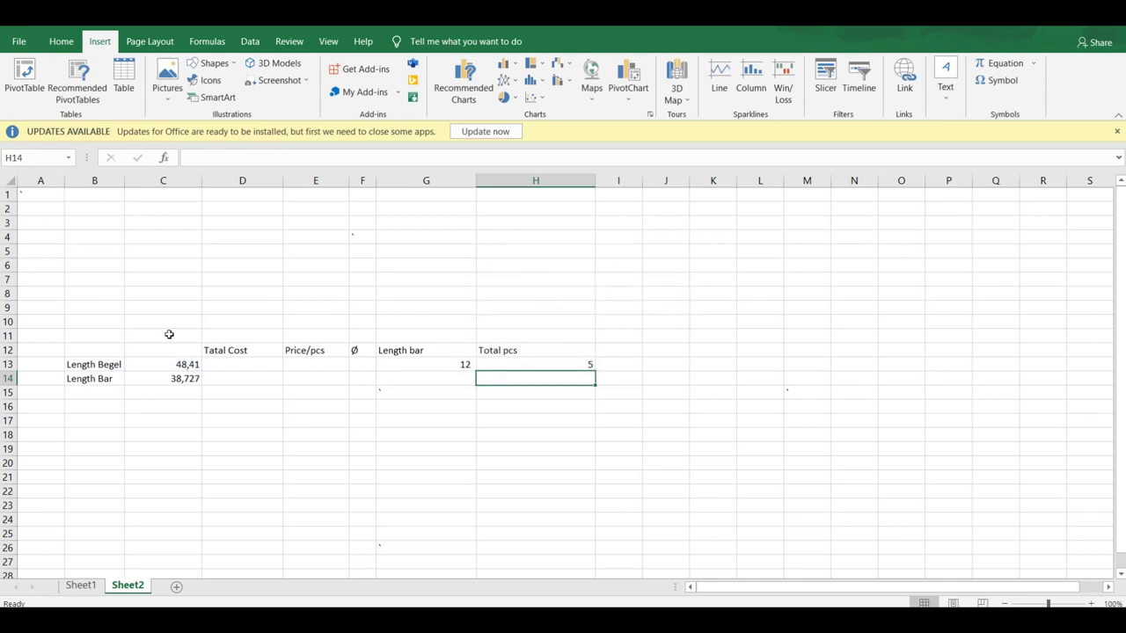
pyautogui.click(536, 366)
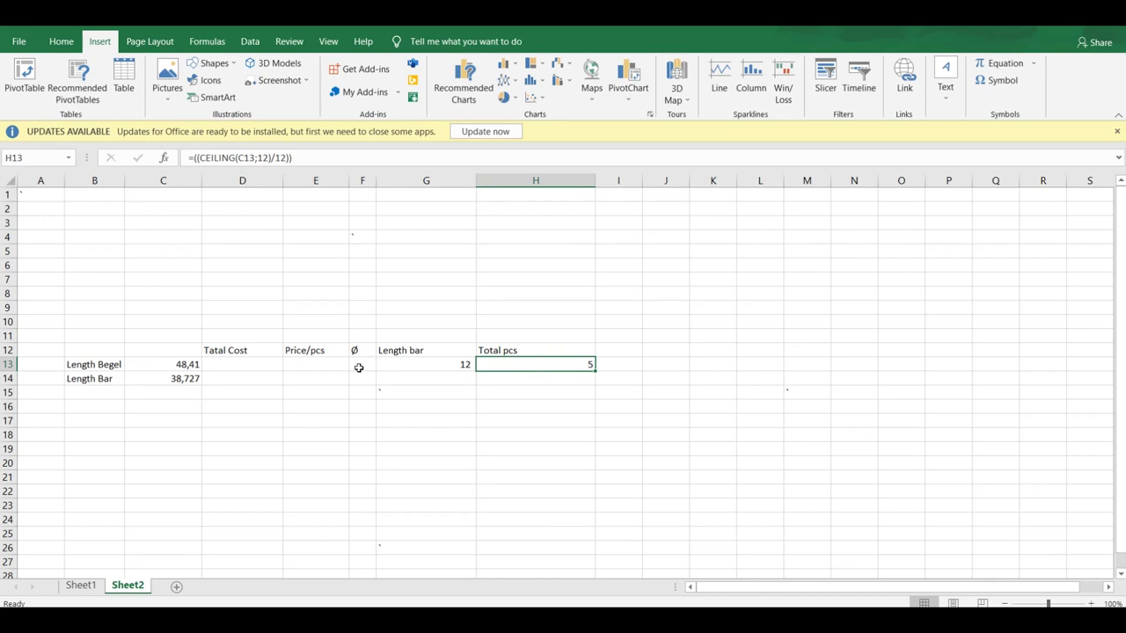
# Enter price 35000 in E13 and diameter 8 in F13 for the Length Begel row.
pyautogui.click(322, 366)
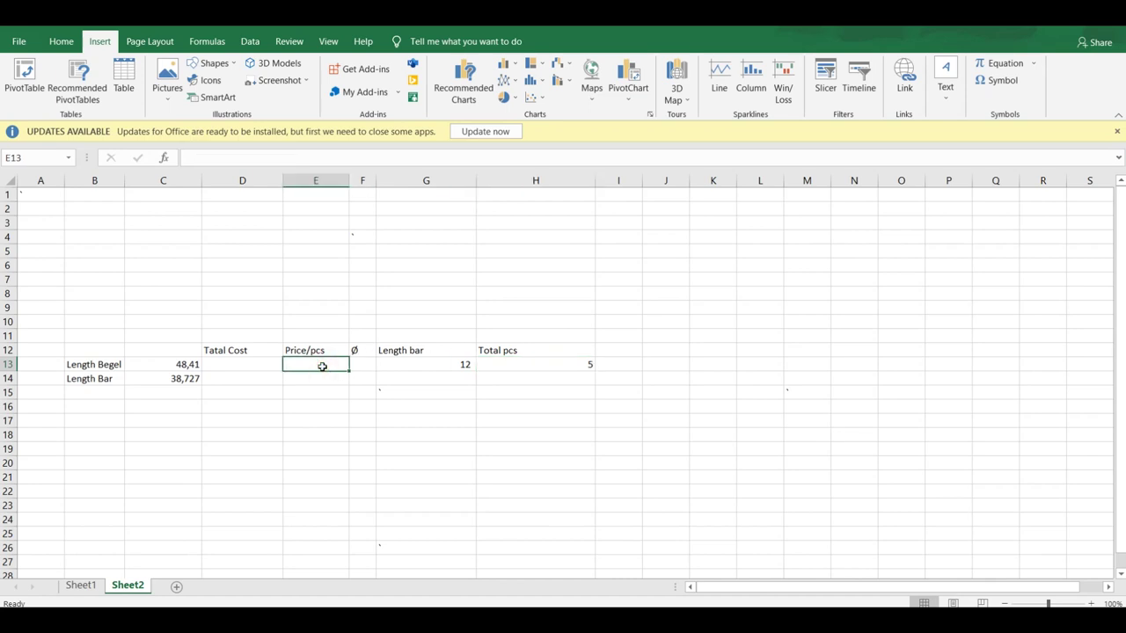
pyautogui.write('35000')
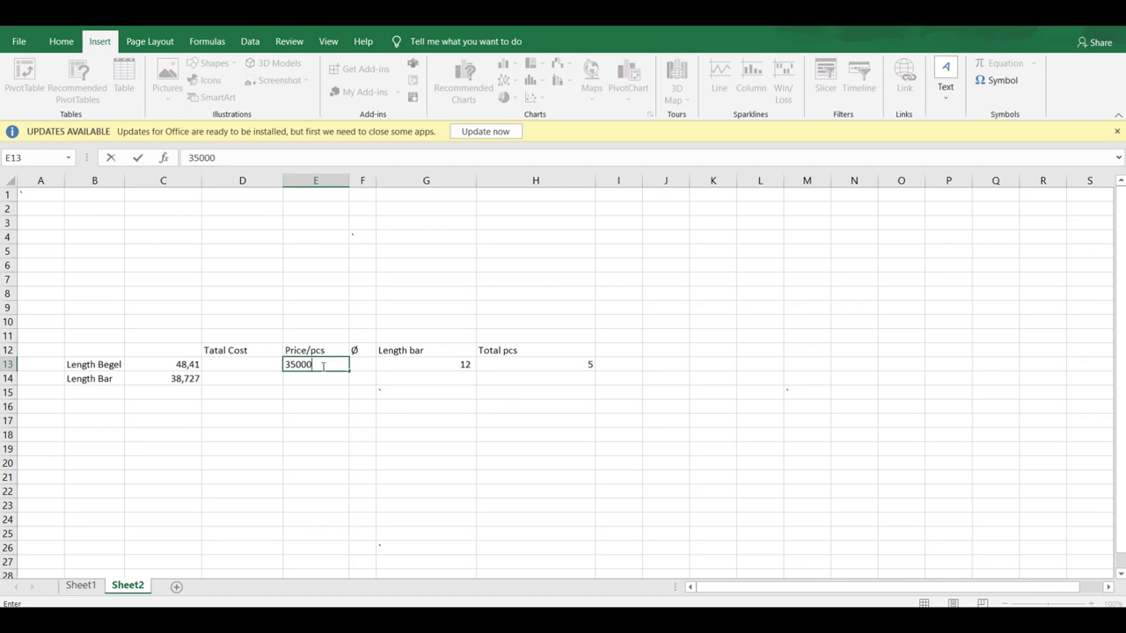
pyautogui.press('Return')
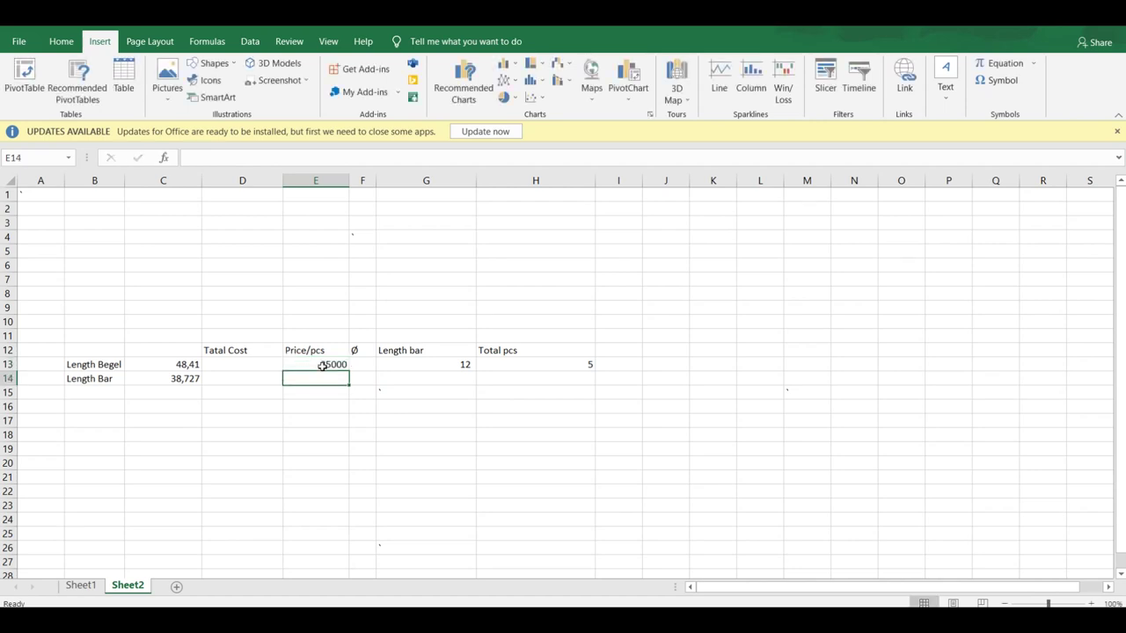
pyautogui.click(365, 367)
pyautogui.write('8')
pyautogui.press('Return')
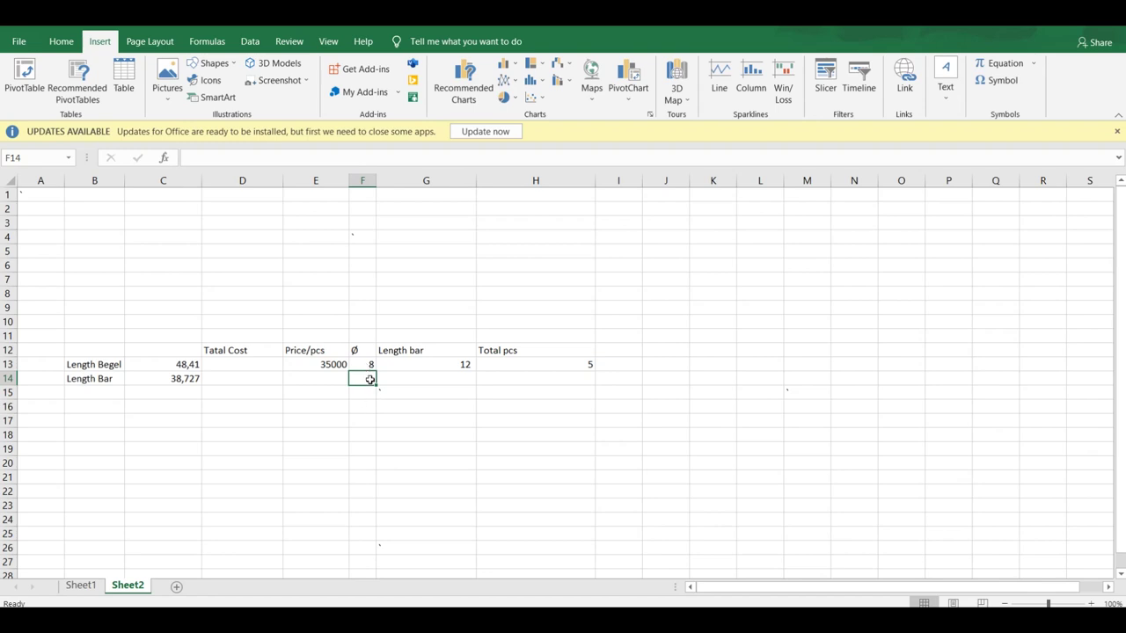
# Set the Length Bar diameter to 16 in F14.
pyautogui.write('16')
pyautogui.press('Return')
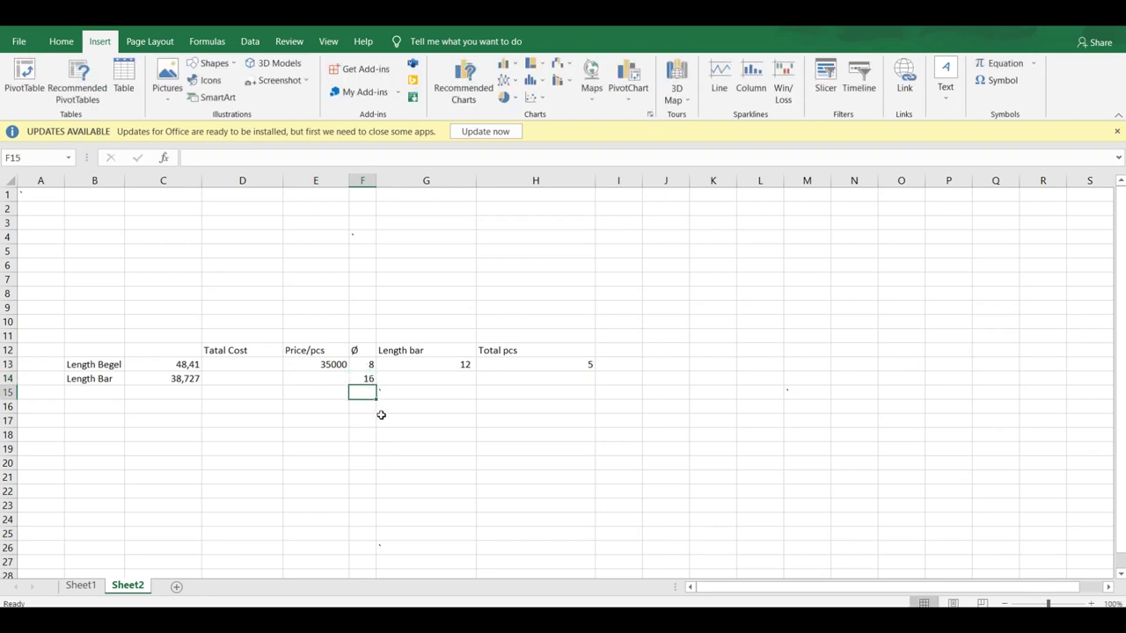
pyautogui.click(243, 364)
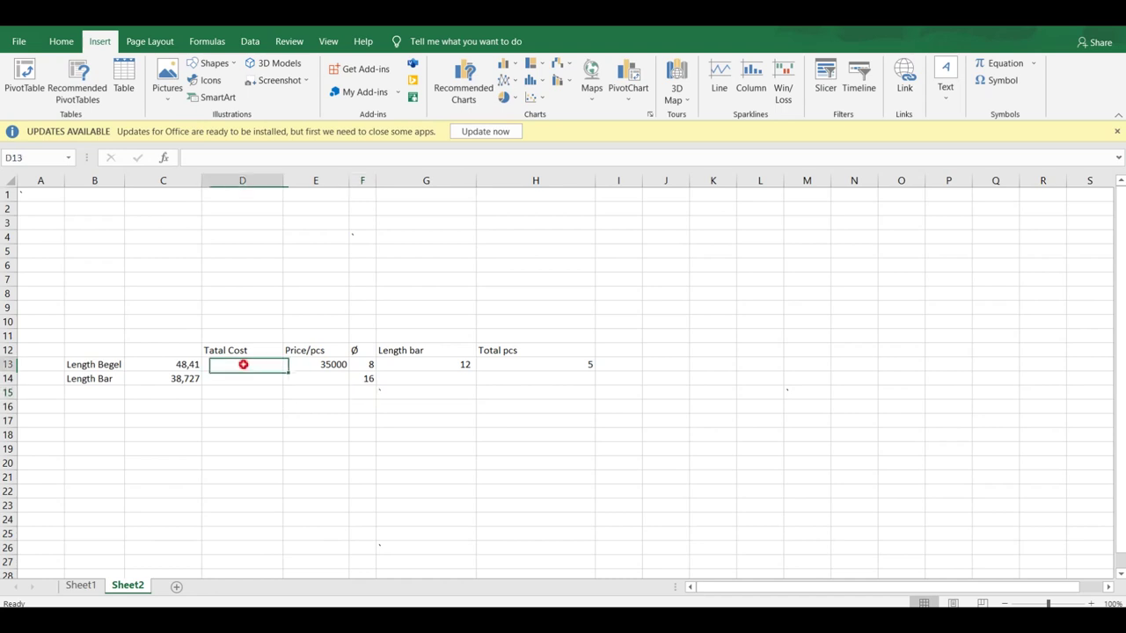
pyautogui.click(364, 364)
pyautogui.click(505, 365)
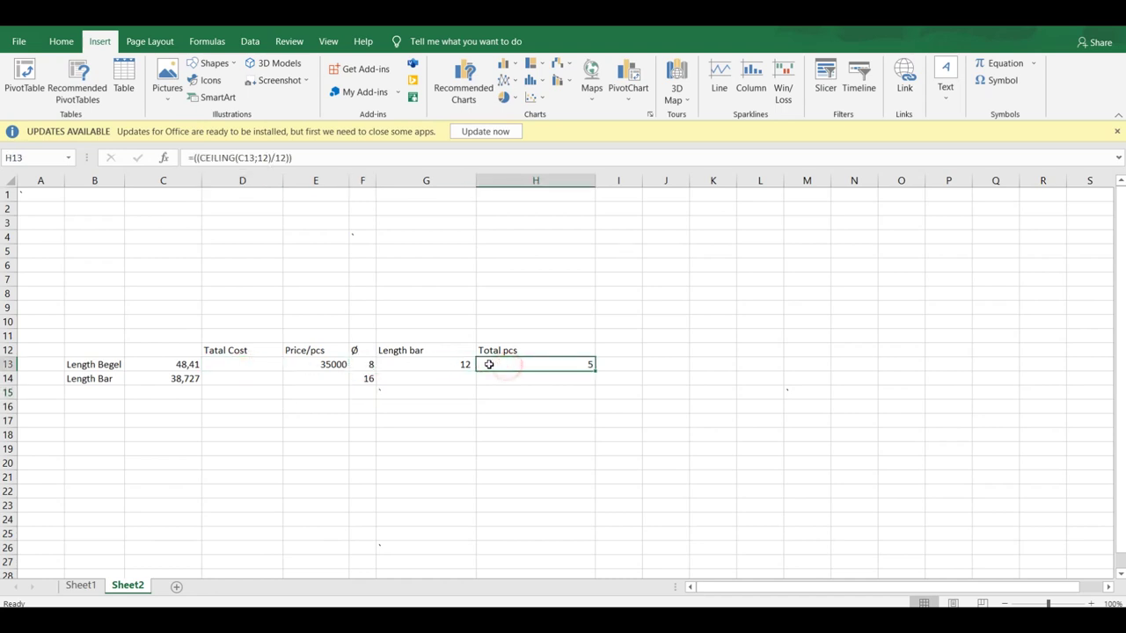
# Enter =E13*H13 in D13 for a Length Begel total cost of 175000.
pyautogui.click(255, 370)
pyautogui.write('=')
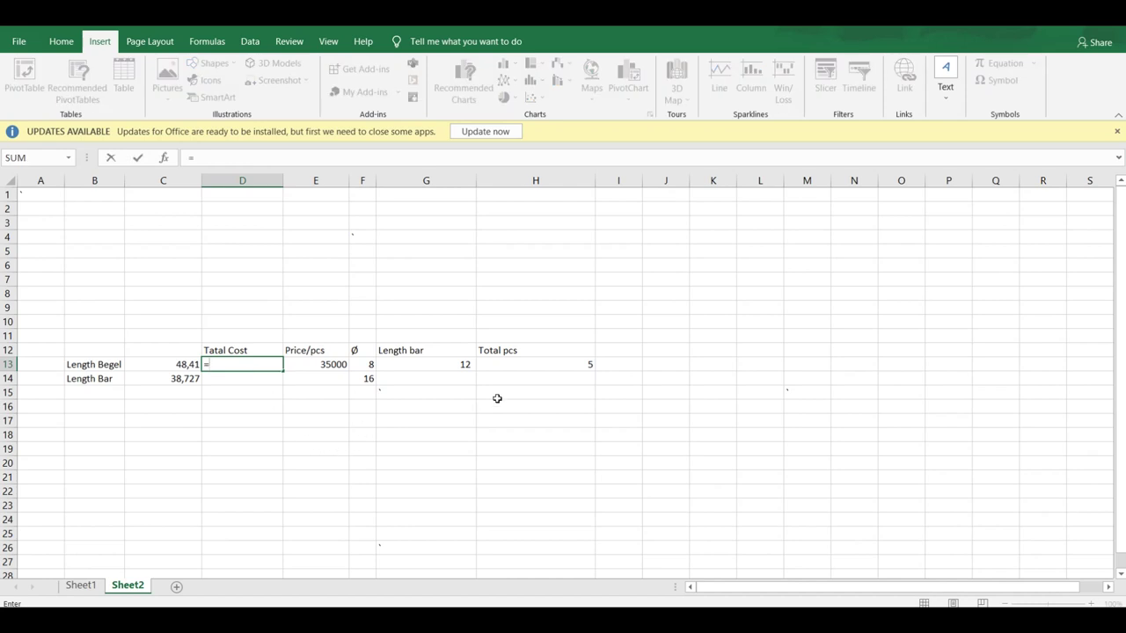
pyautogui.click(326, 365)
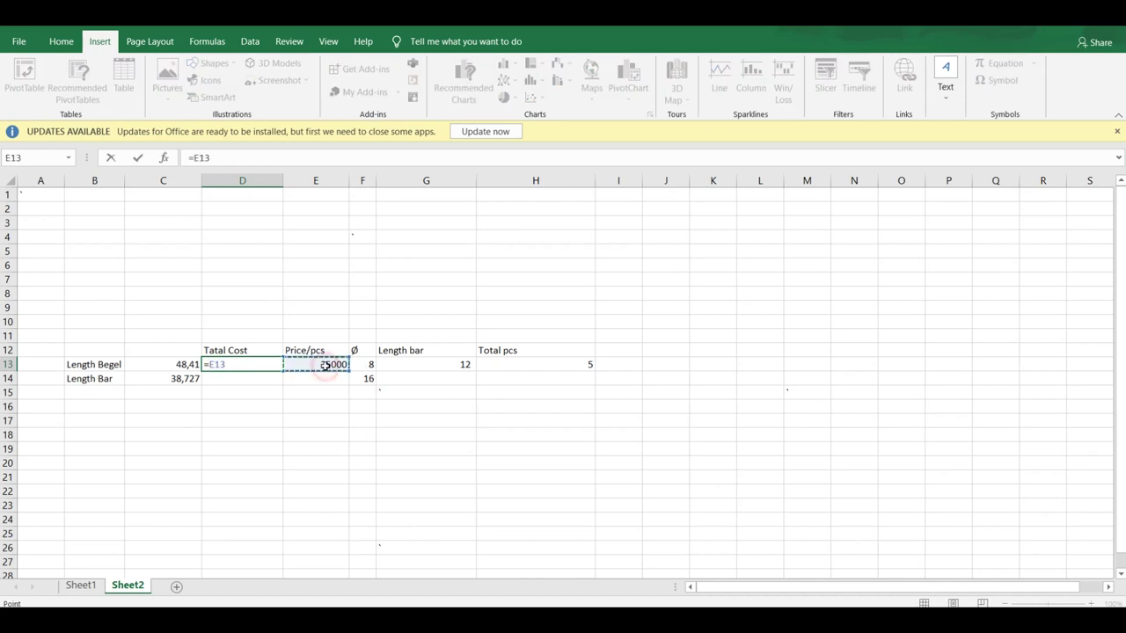
pyautogui.write('*')
pyautogui.click(572, 364)
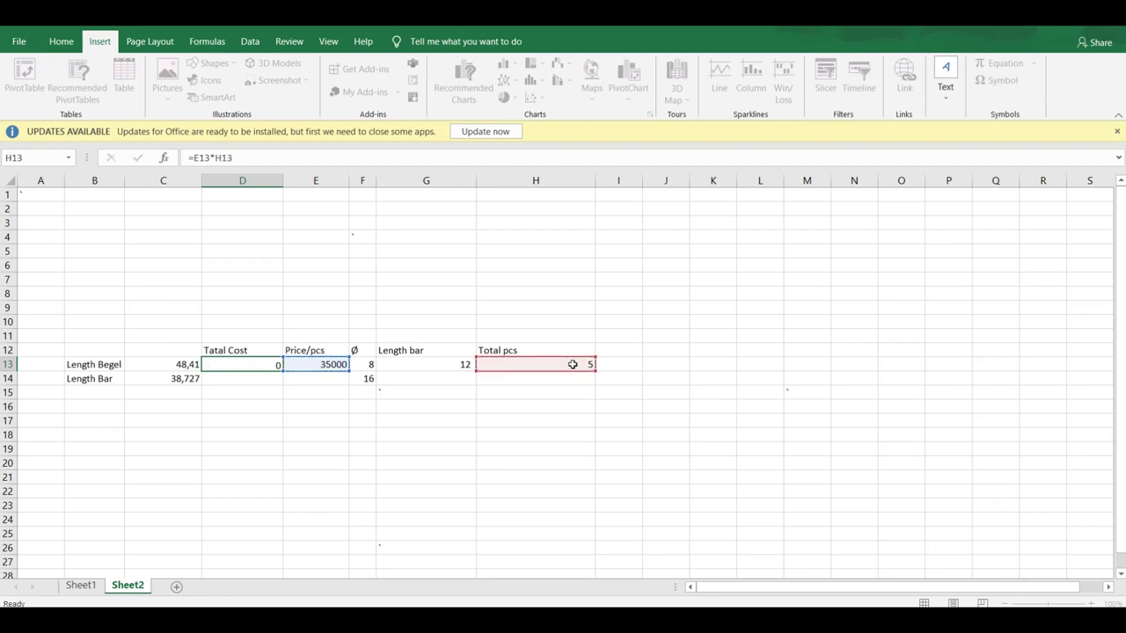
pyautogui.press('Return')
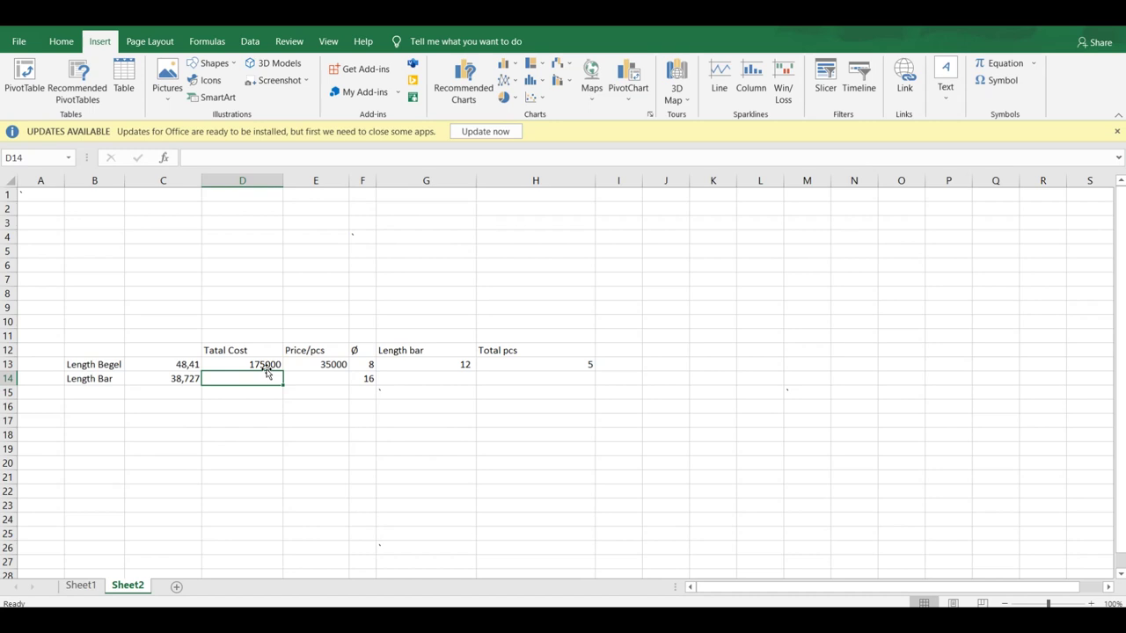
pyautogui.click(264, 364)
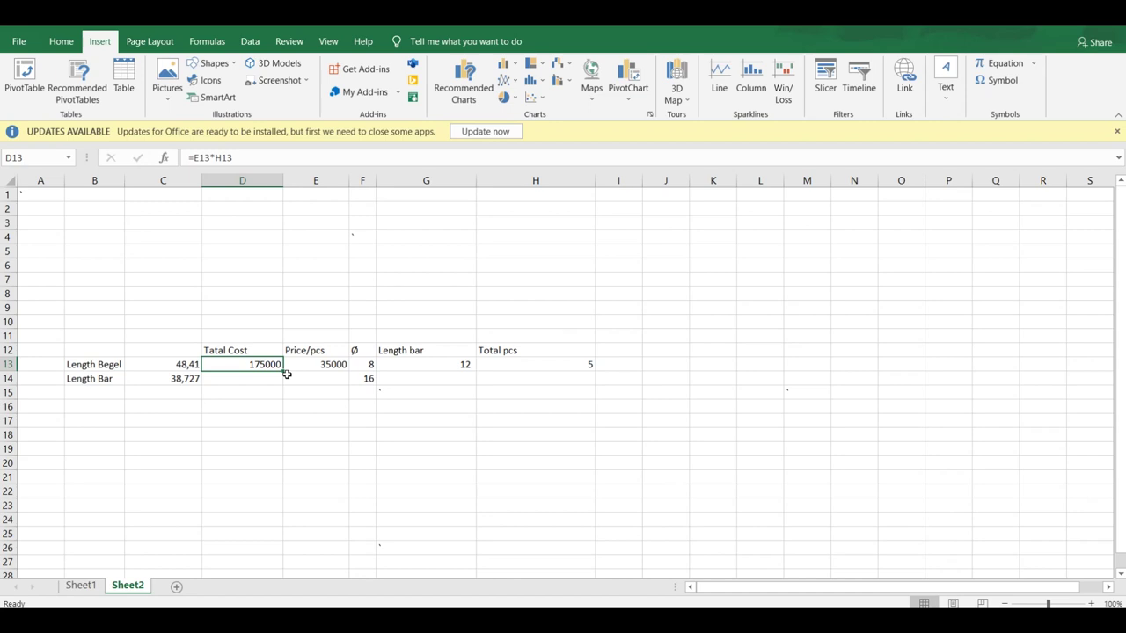
# Replace both hard-coded 12s in H13 with G13, making =((CEILING(C13;G13)/G13)).
pyautogui.doubleClick(576, 364)
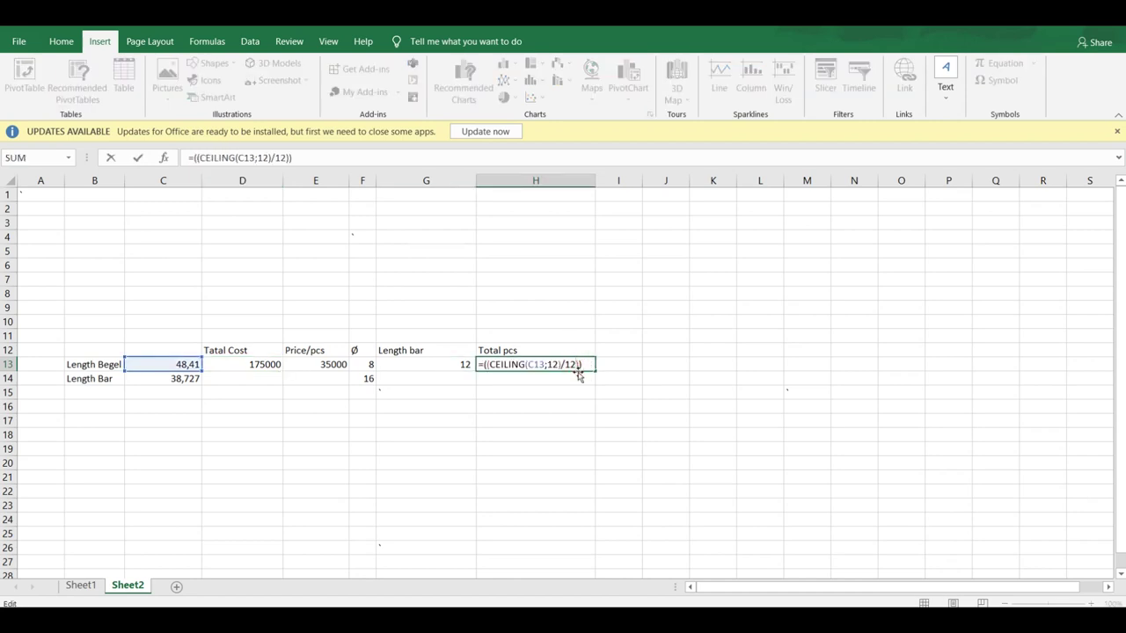
pyautogui.click(555, 364)
pyautogui.press('BackSpace')
pyautogui.press('BackSpace')
pyautogui.click(452, 366)
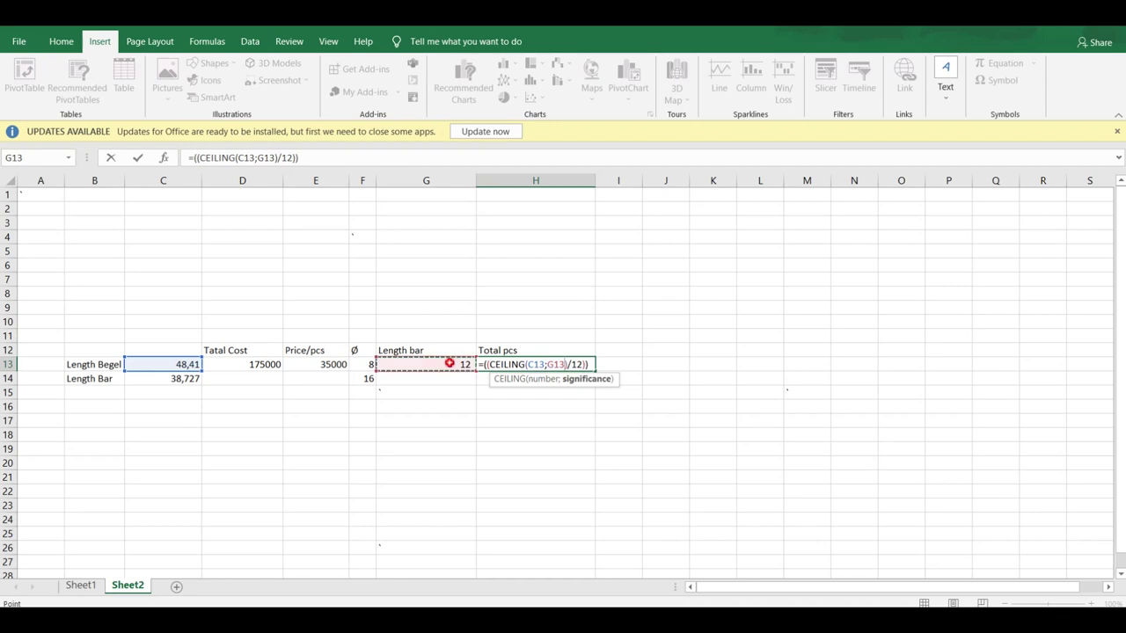
pyautogui.click(587, 364)
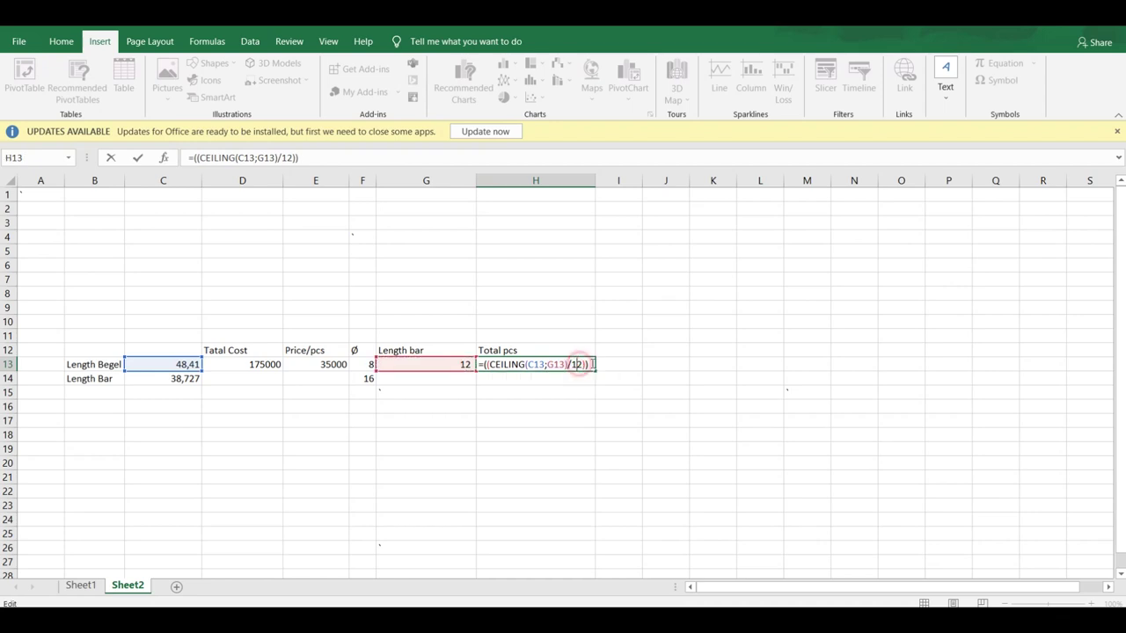
pyautogui.press('BackSpace')
pyautogui.press('BackSpace')
pyautogui.click(450, 364)
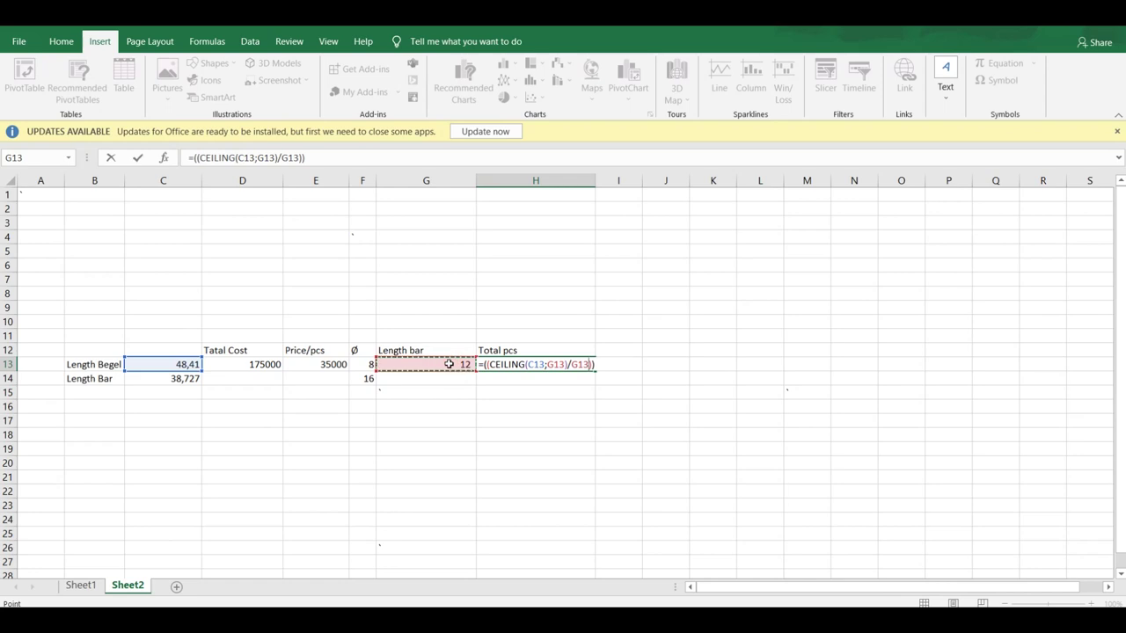
pyautogui.press('Return')
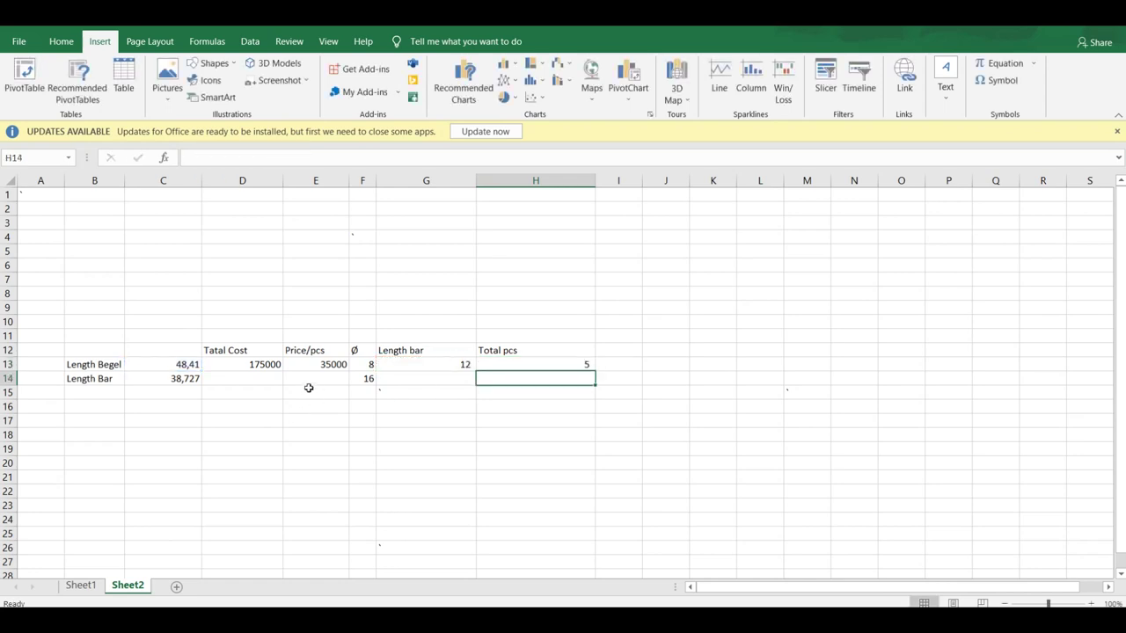
pyautogui.click(180, 384)
# Set the Length Bar price to 60000 and copy the total cost formula down to row 14.
pyautogui.click(262, 368)
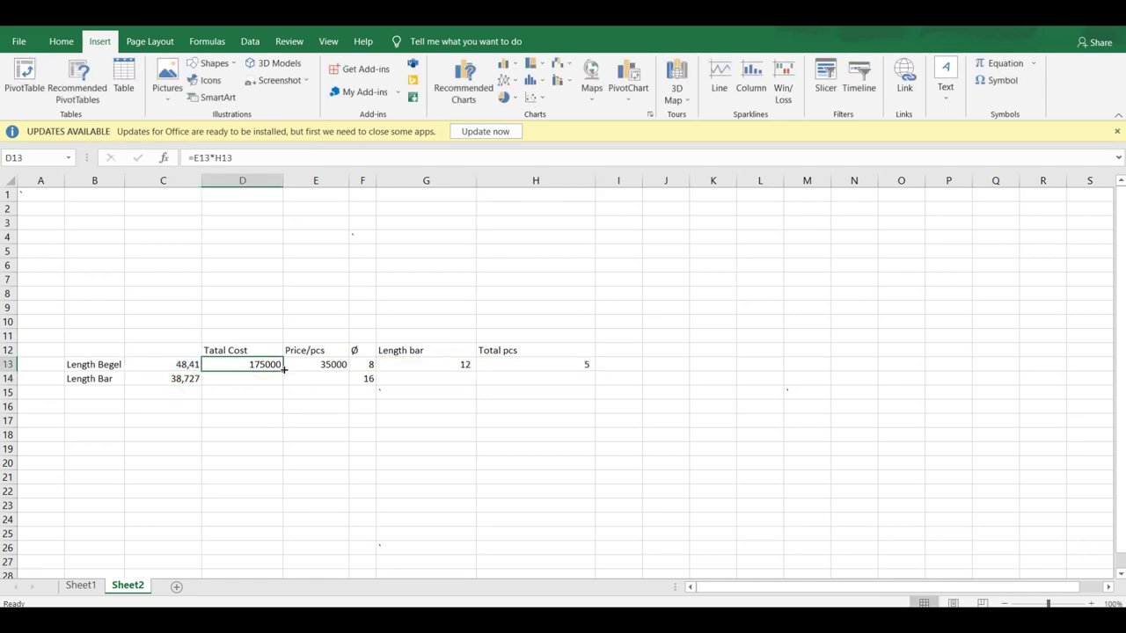
pyautogui.moveTo(284, 370); pyautogui.dragTo(285, 384)
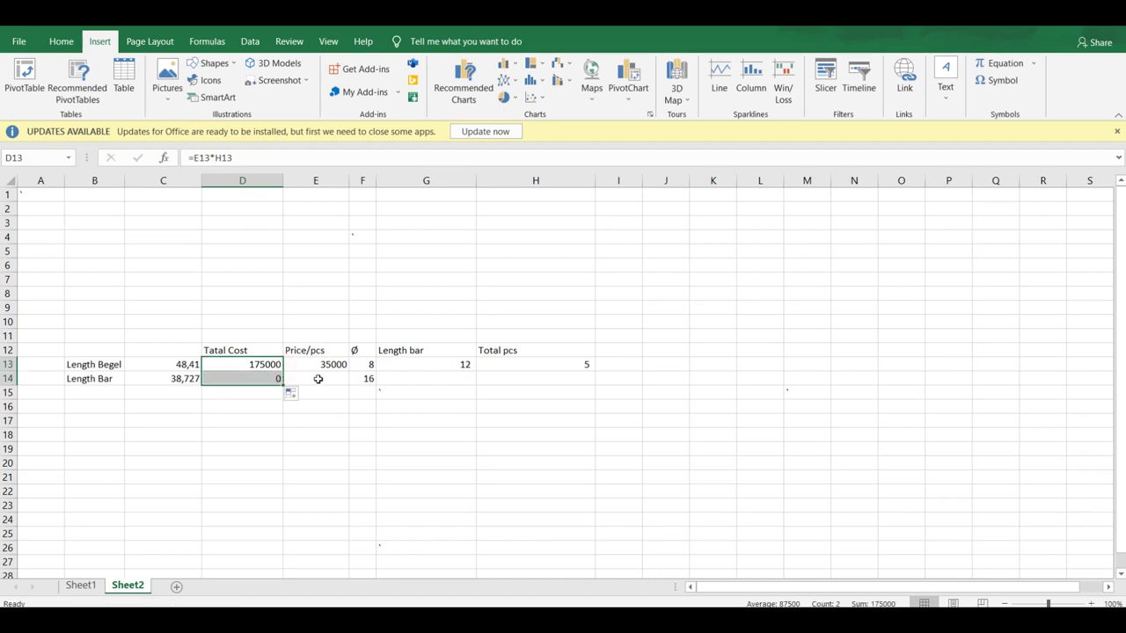
pyautogui.click(324, 374)
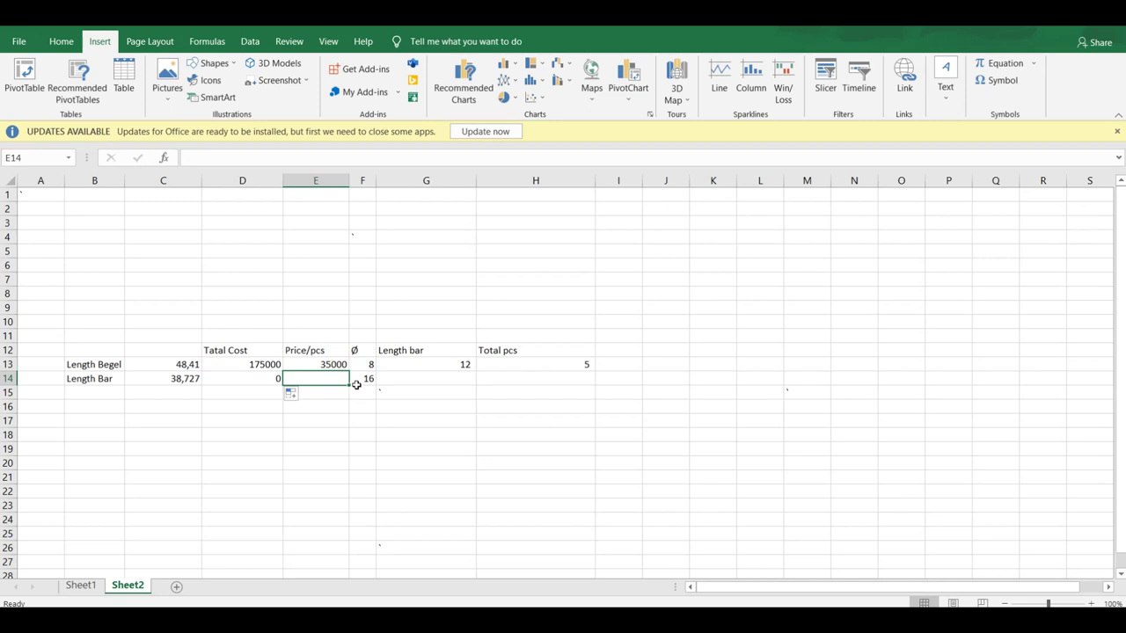
pyautogui.write('60000')
pyautogui.press('Return')
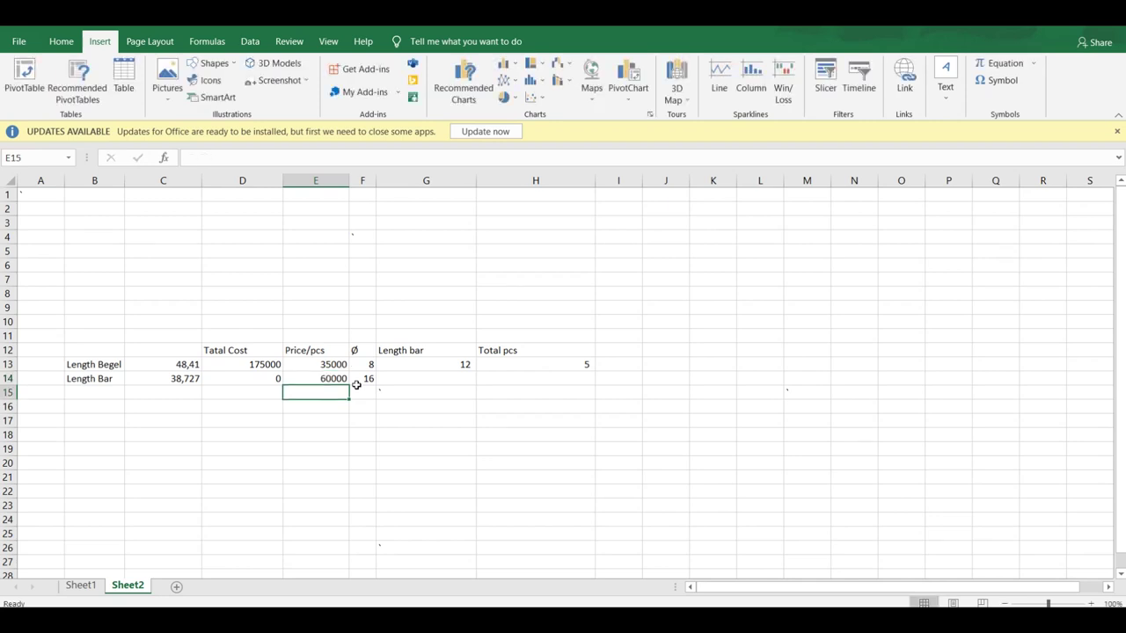
pyautogui.click(264, 362)
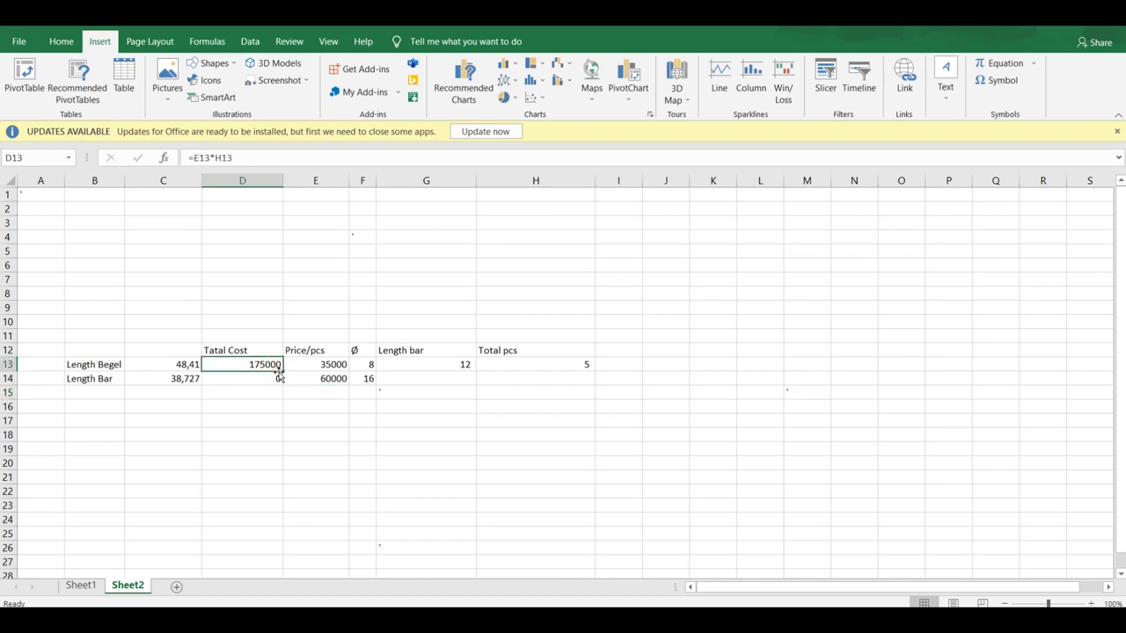
pyautogui.moveTo(281, 371); pyautogui.dragTo(281, 383)
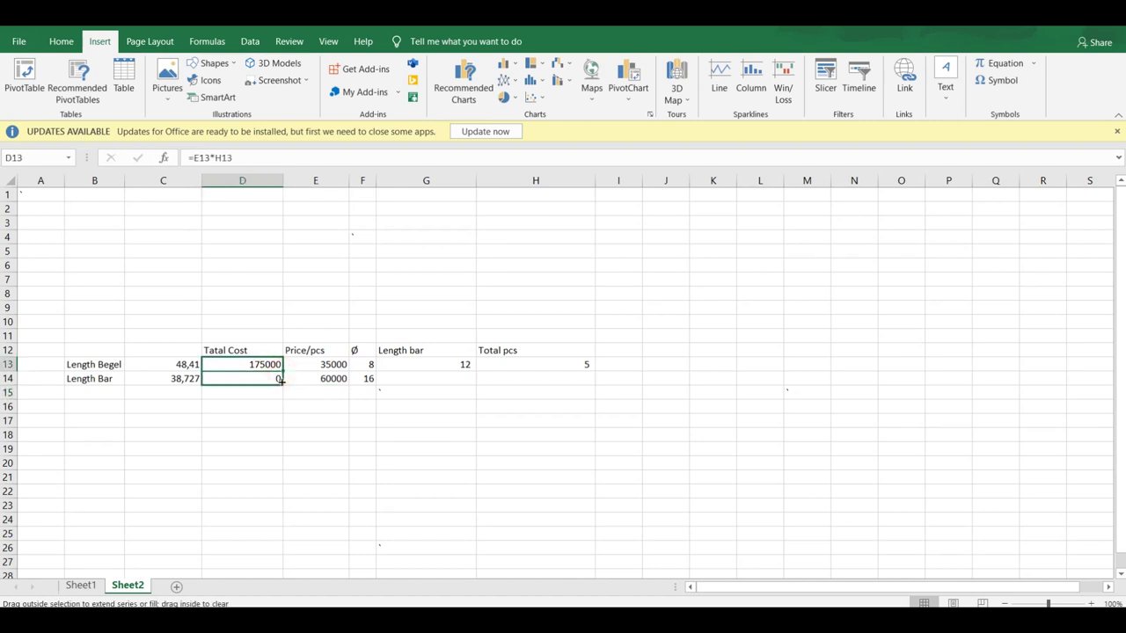
pyautogui.click(373, 380)
# Fill bar length 12 and the piece-count formula down to row 14, giving 4 pieces.
pyautogui.click(417, 371)
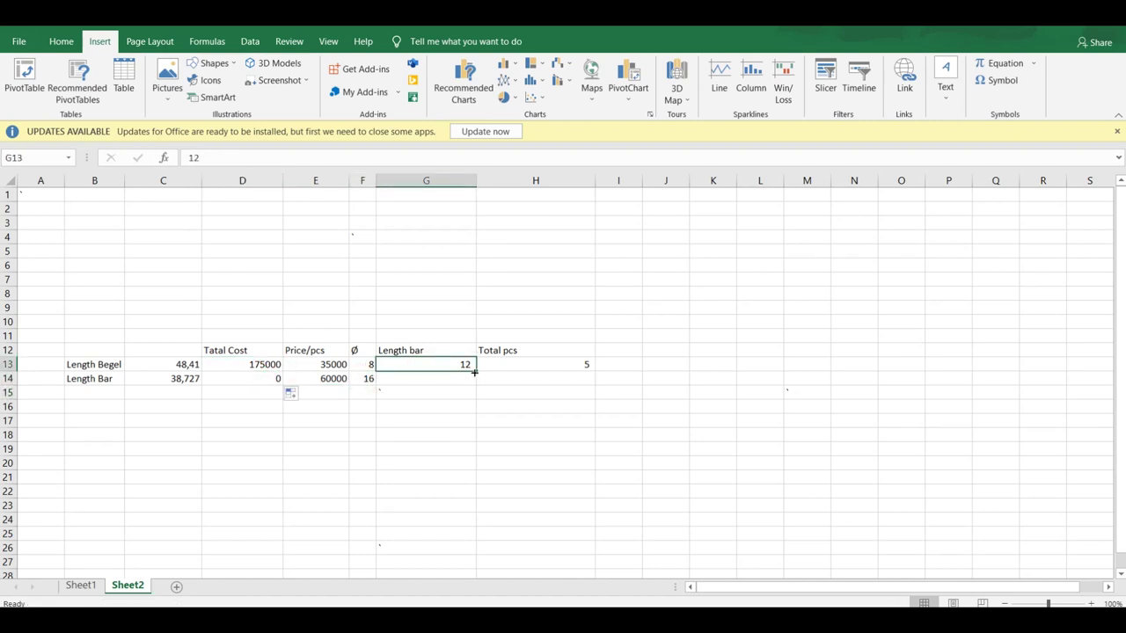
pyautogui.moveTo(473, 371); pyautogui.dragTo(474, 385)
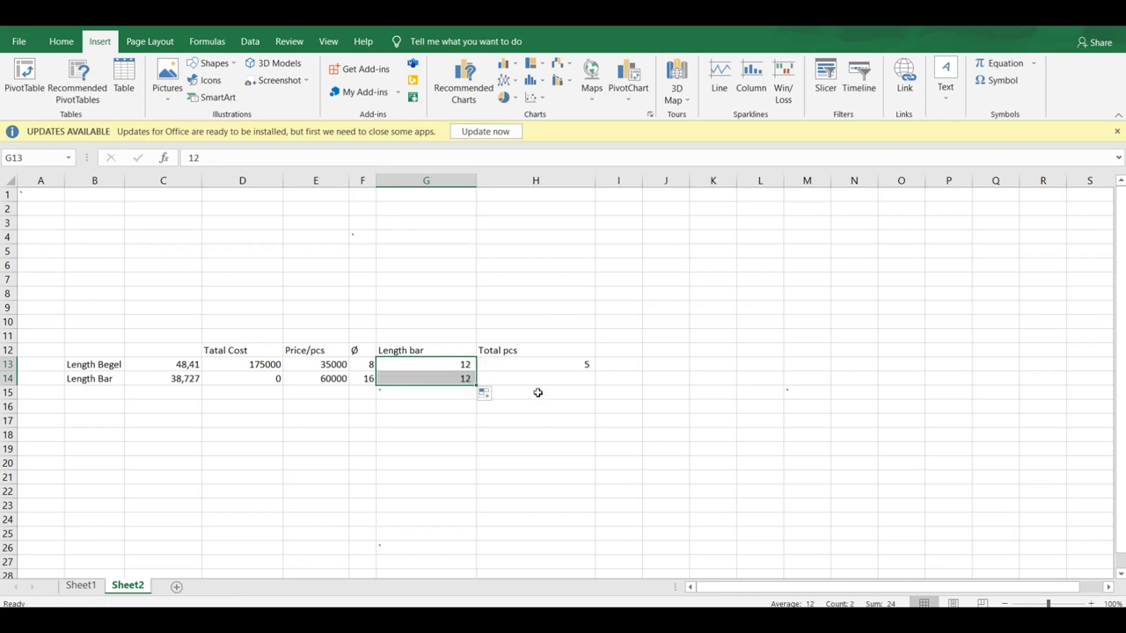
pyautogui.click(541, 365)
pyautogui.moveTo(594, 371); pyautogui.dragTo(596, 385)
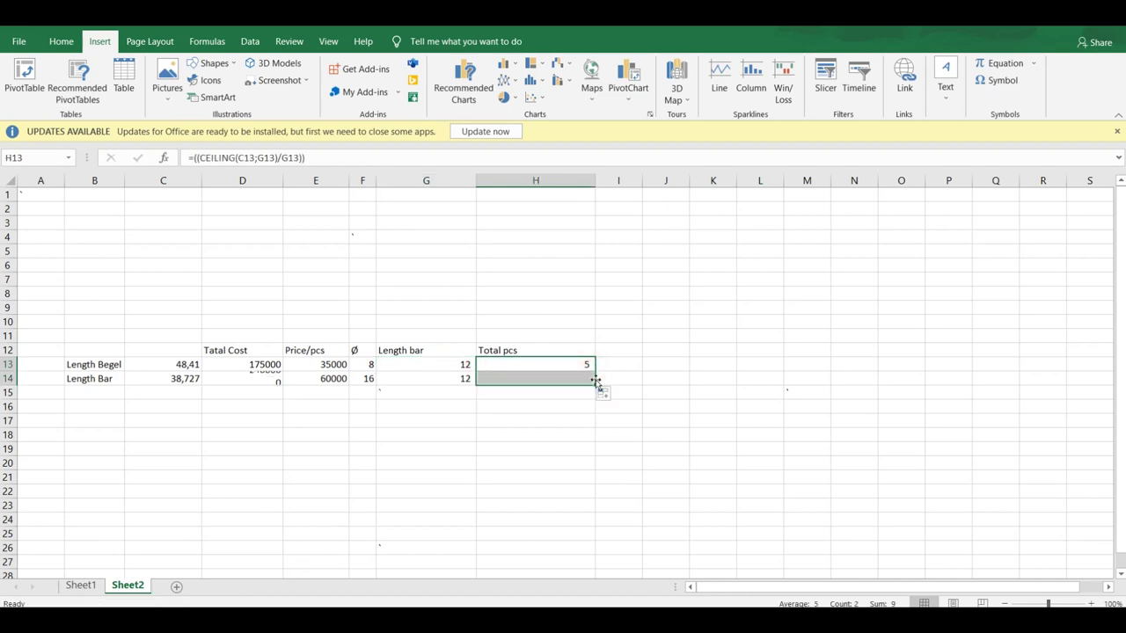
pyautogui.press('Return')
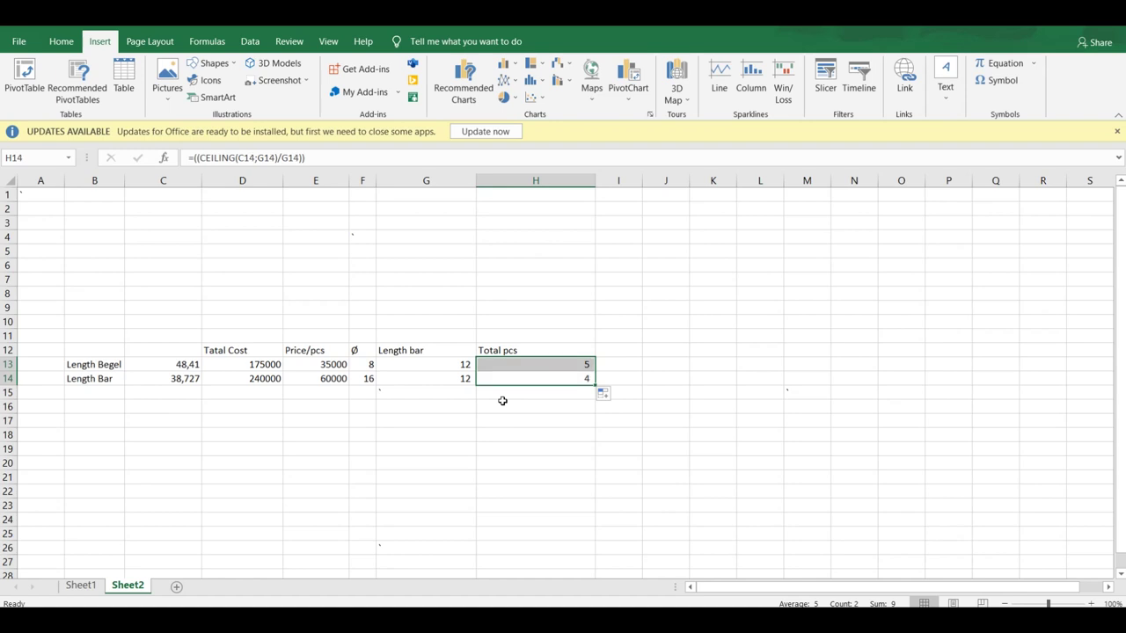
pyautogui.click(513, 446)
pyautogui.click(570, 381)
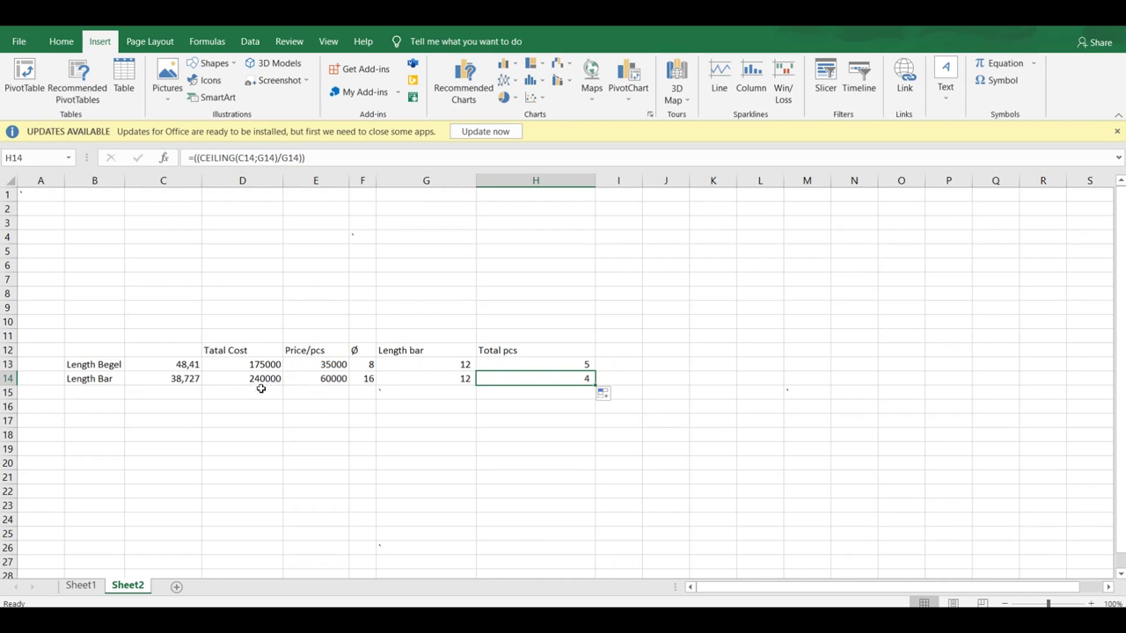
# Review the 240000 Length Bar total cost formula, then switch to Sheet1.
pyautogui.doubleClick(271, 378)
pyautogui.press('Escape')
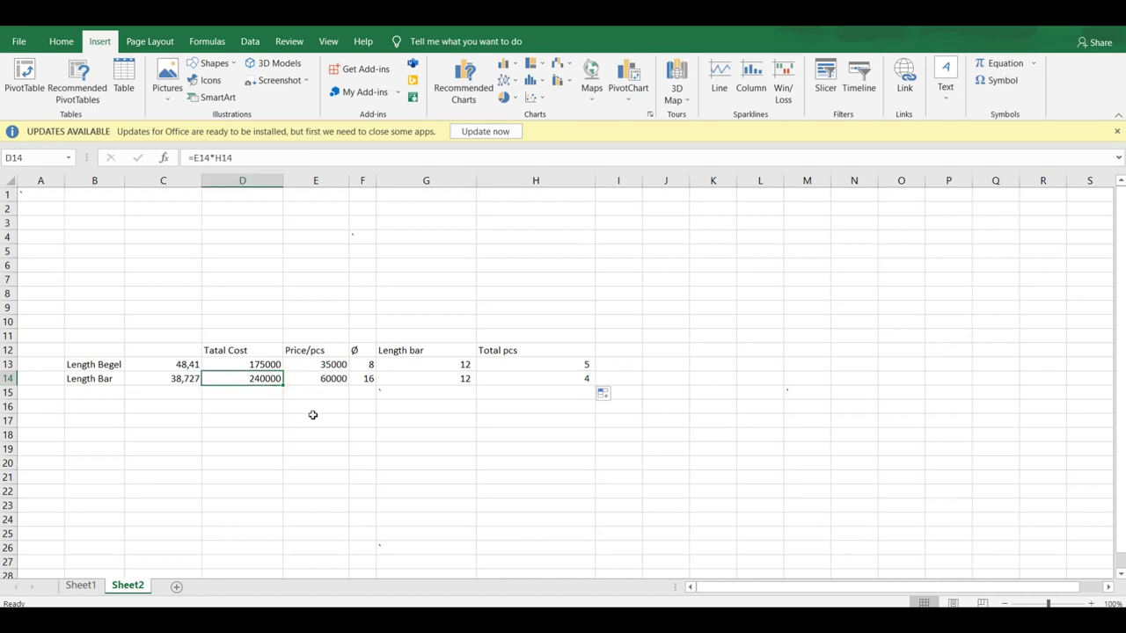
pyautogui.click(100, 364)
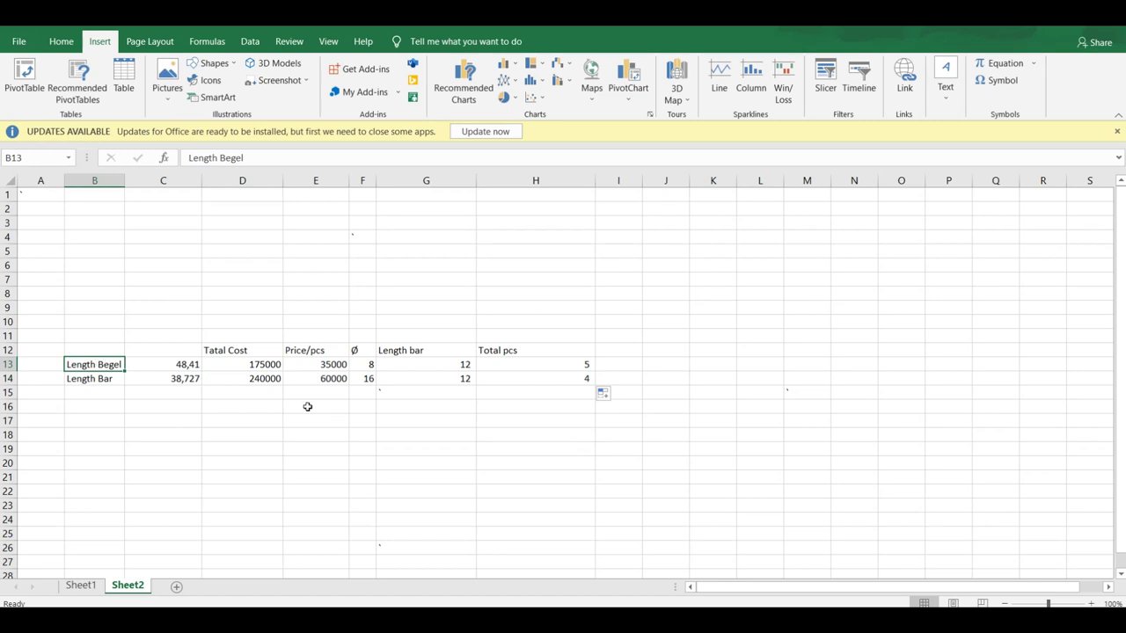
pyautogui.click(279, 366)
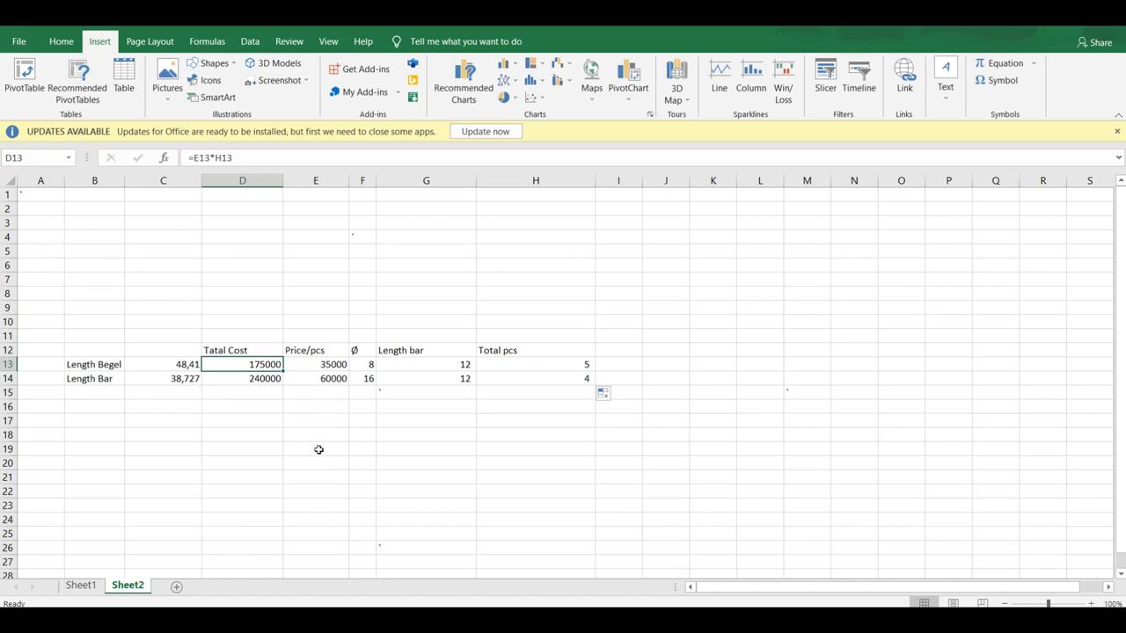
pyautogui.click(81, 586)
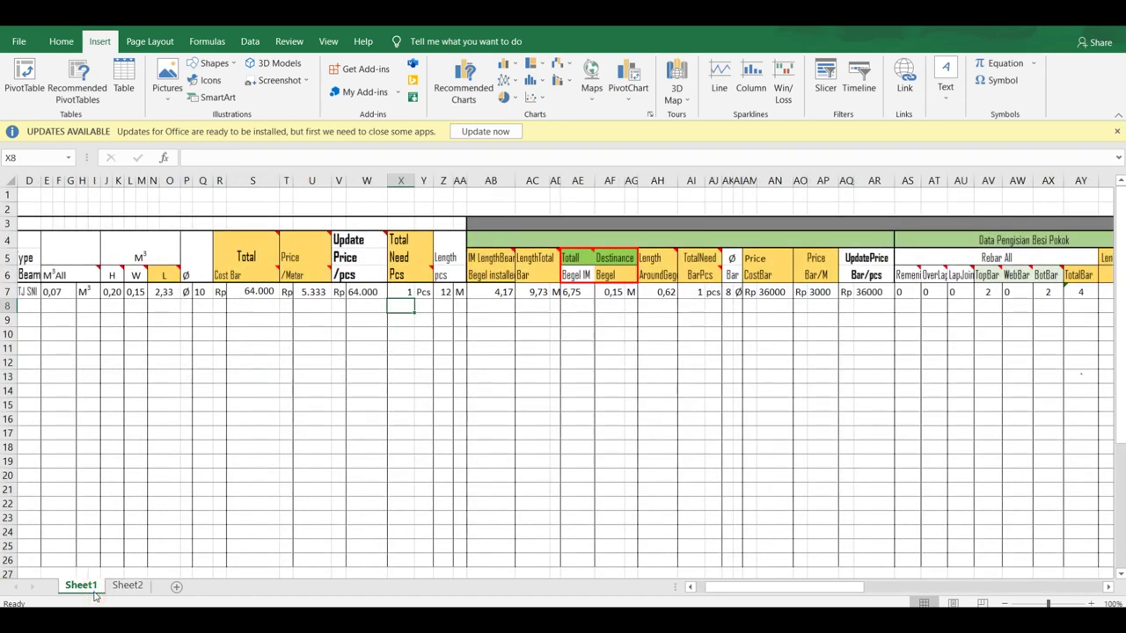
pyautogui.click(180, 438)
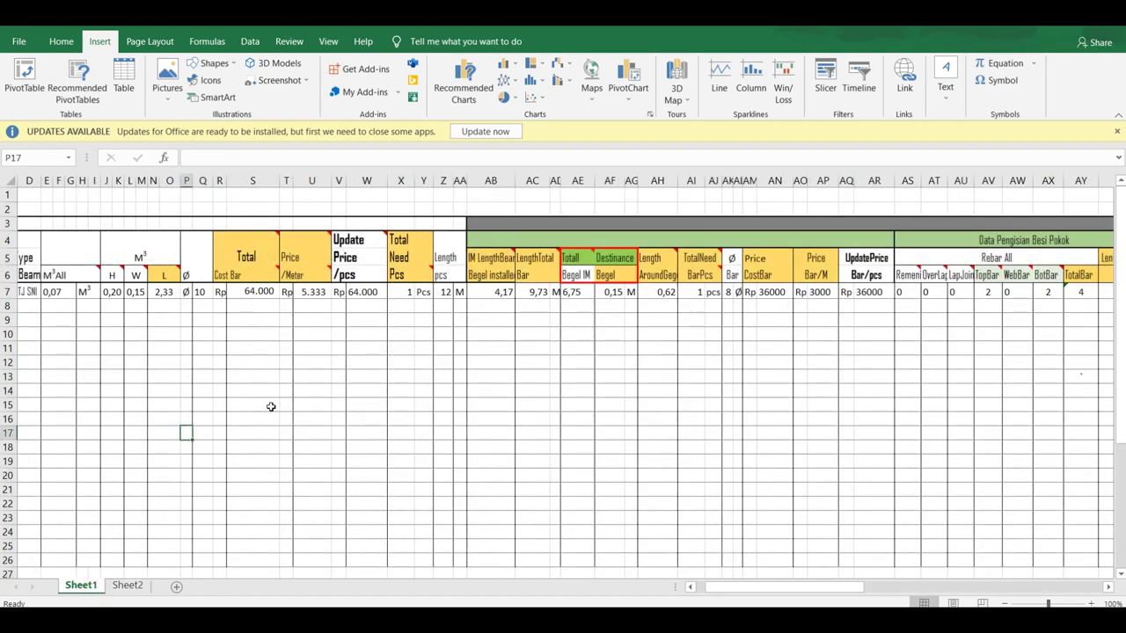
pyautogui.scroll(-2, 271, 407)
pyautogui.scroll(-1, 270, 407)
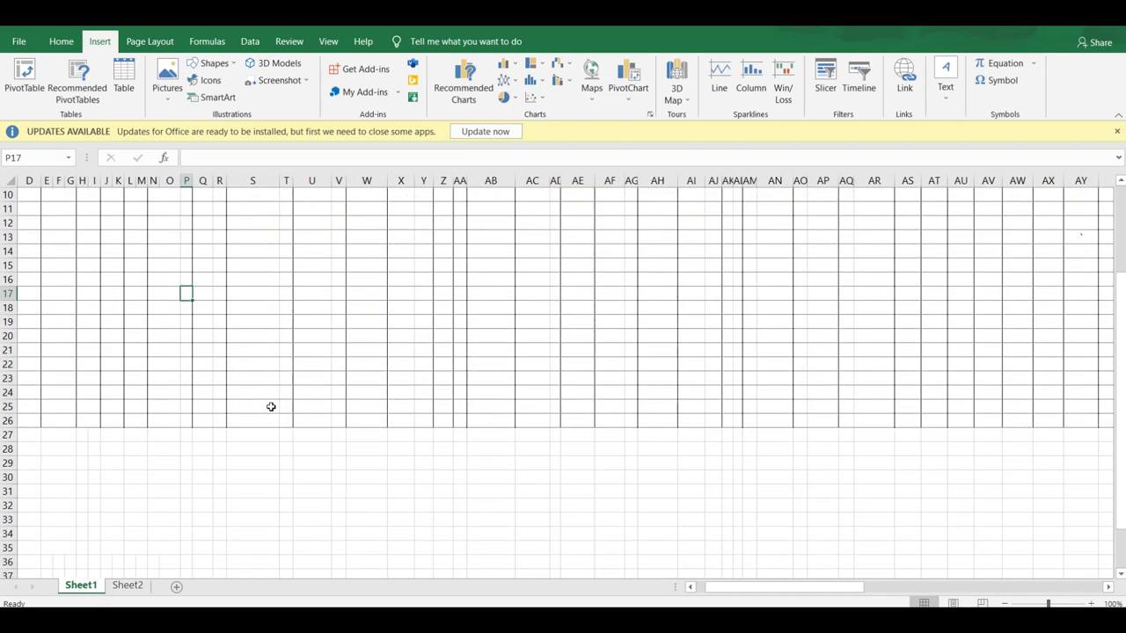
pyautogui.scroll(3, 271, 407)
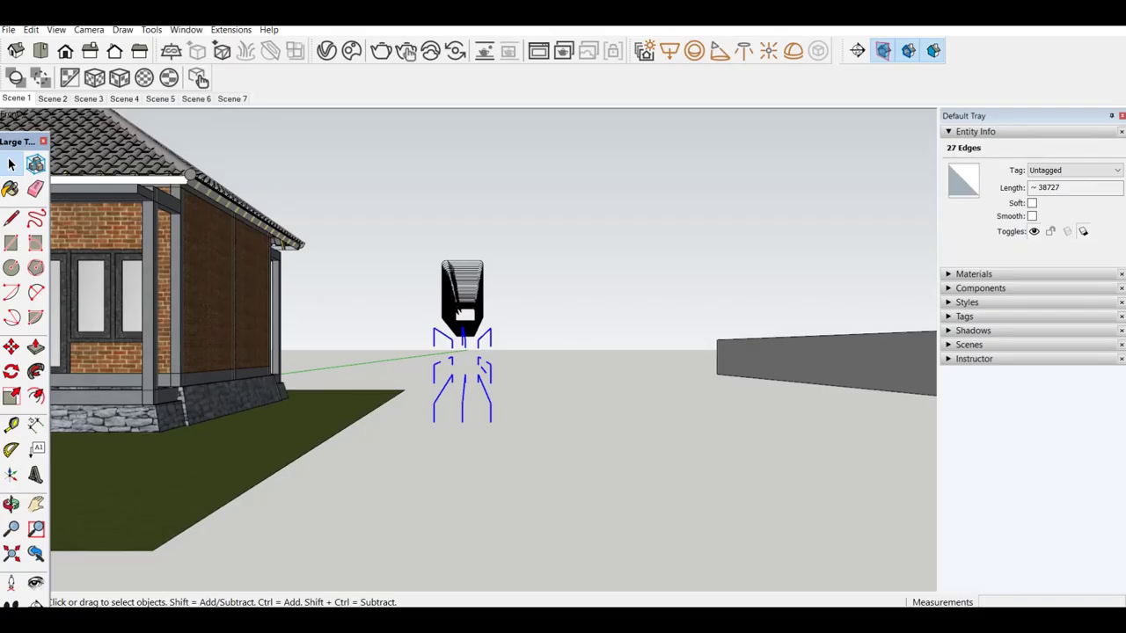
# Orbit and zoom to view the rebar cage along its length, then return to Excel.
pyautogui.moveTo(418, 455); pyautogui.dragTo(537, 413, button='middle')
pyautogui.click(561, 385)
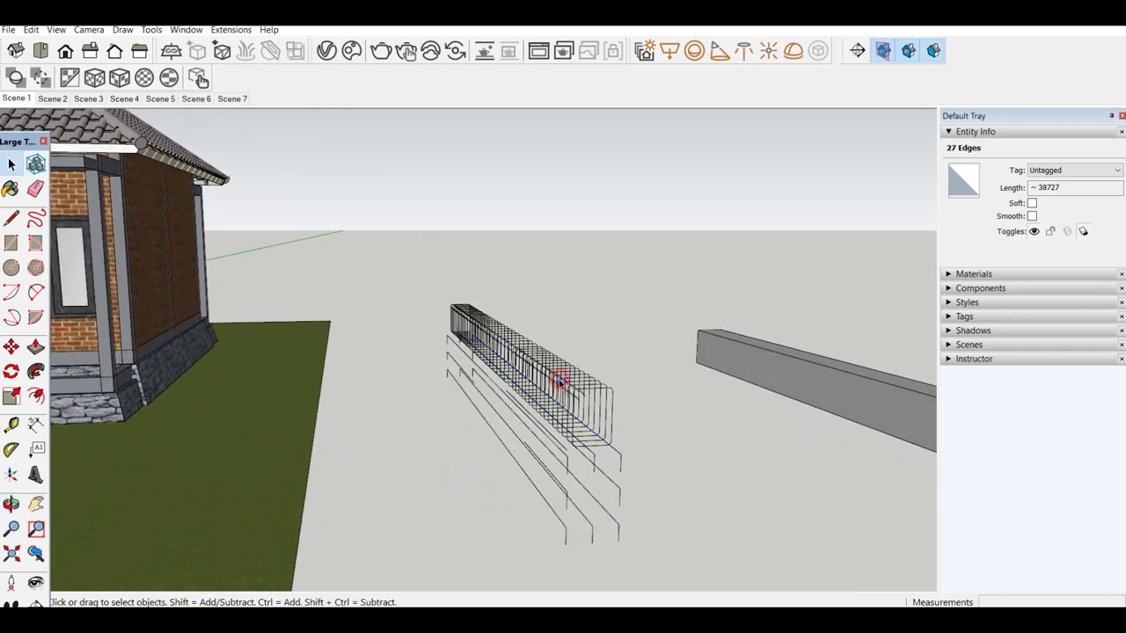
pyautogui.moveTo(573, 390)
pyautogui.mouseDown(button='middle')
pyautogui.moveTo(521, 353)
pyautogui.moveTo(332, 519)
pyautogui.mouseUp(button='middle')
pyautogui.scroll(1, 521, 352)
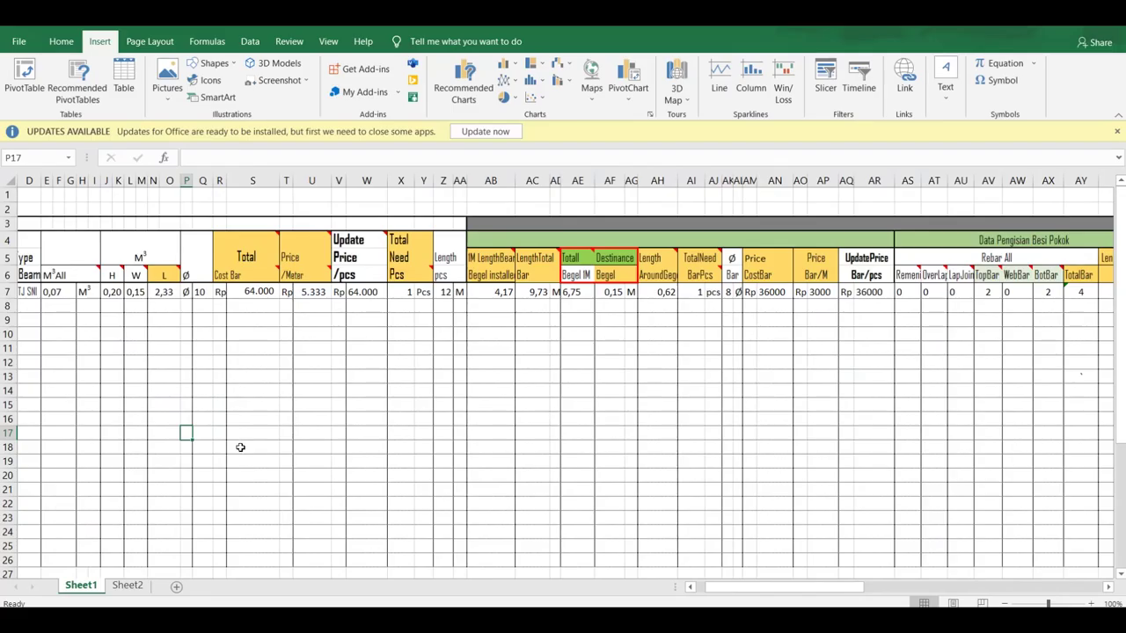
pyautogui.click(189, 376)
# Review the beam length formula =E7/(J7*L7) using volume 0,07 and width 0,15.
pyautogui.moveTo(774, 587); pyautogui.dragTo(726, 587)
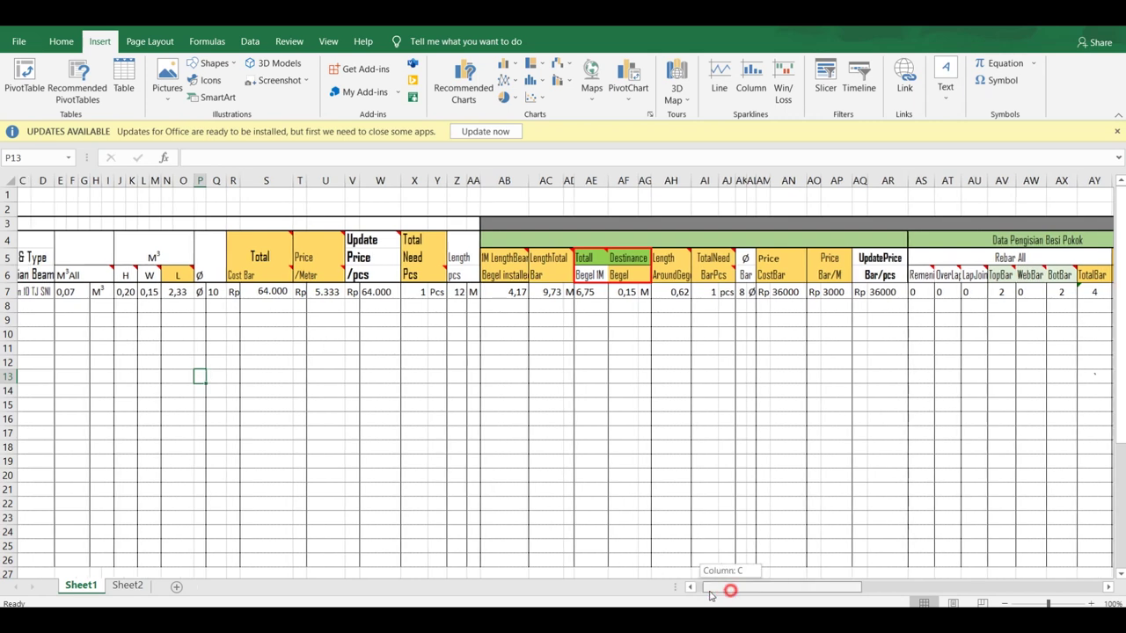
pyautogui.click(113, 292)
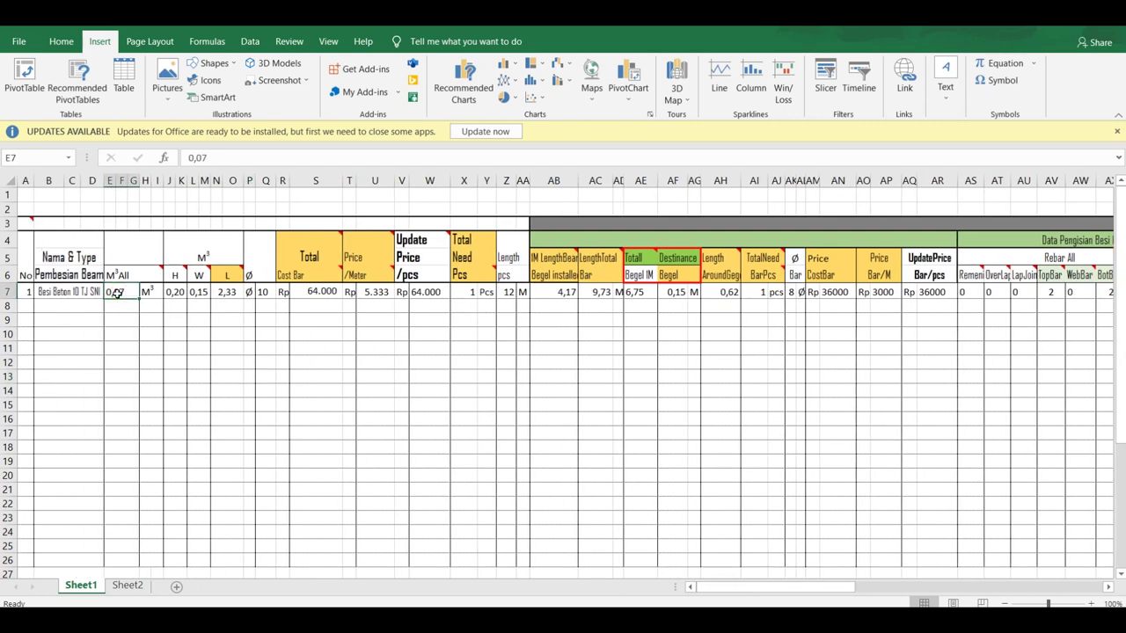
pyautogui.click(199, 294)
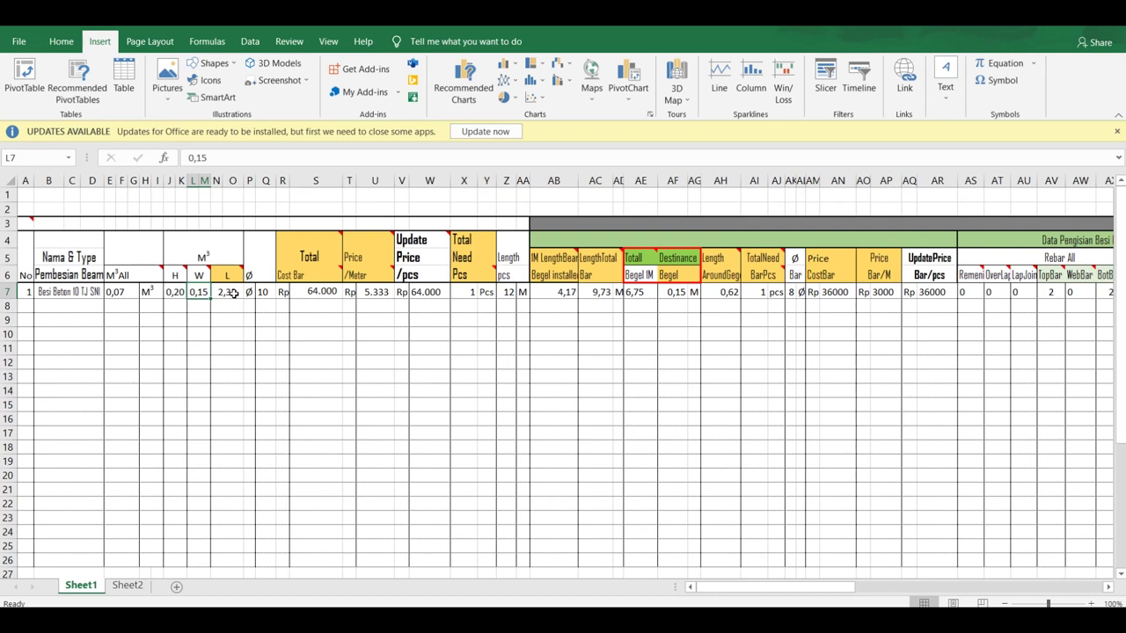
pyautogui.doubleClick(232, 293)
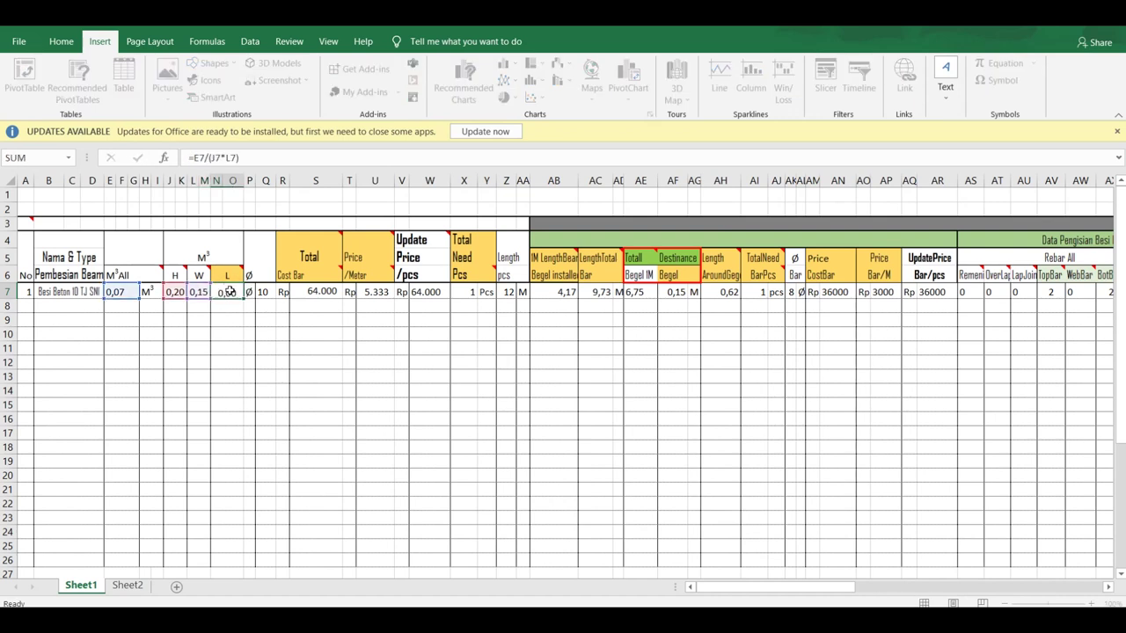
pyautogui.press('Return')
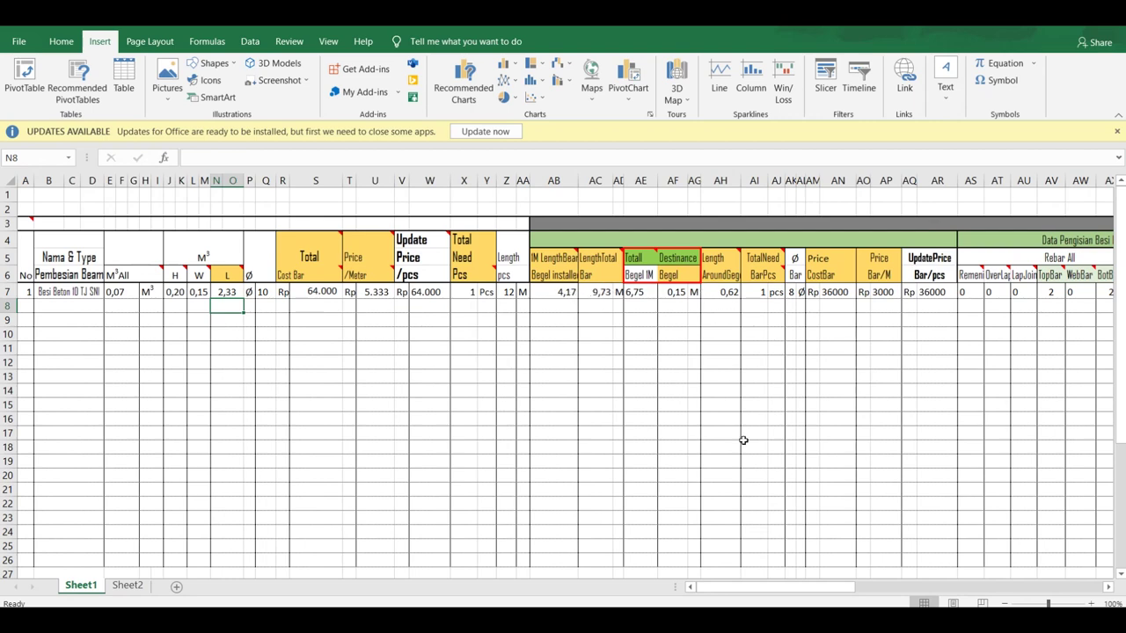
# Switch back to SketchUp and zoom out to show the house, cage and beam.
pyautogui.moveTo(759, 587)
pyautogui.mouseDown()
pyautogui.moveTo(816, 592)
pyautogui.moveTo(781, 589)
pyautogui.mouseUp()
pyautogui.click(422, 554)
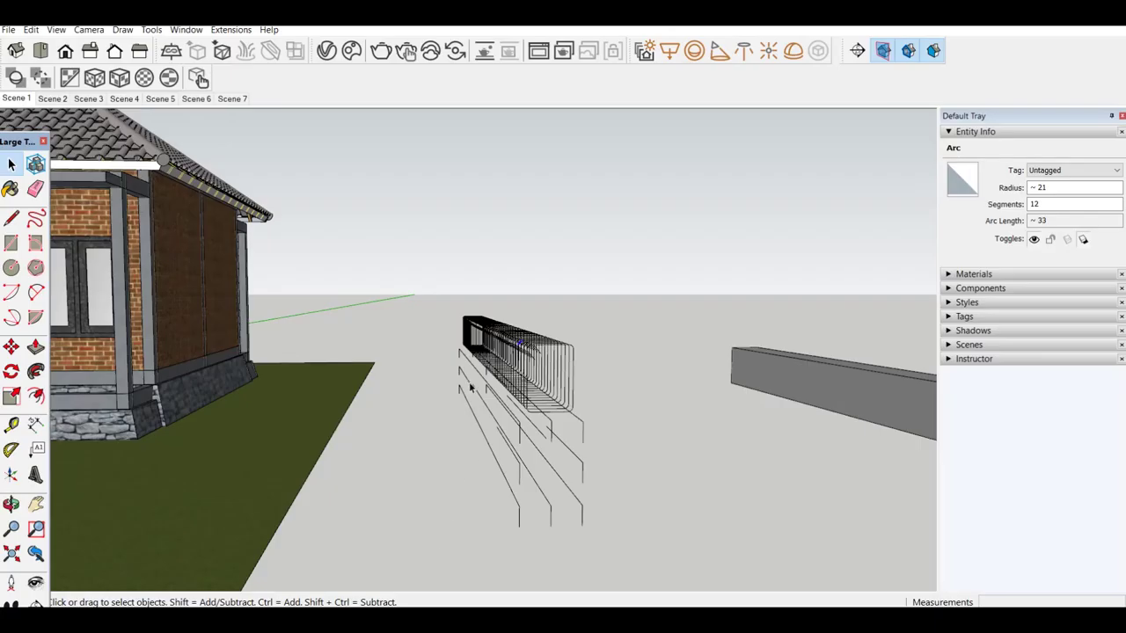
pyautogui.scroll(-3, 469, 382)
pyautogui.scroll(-2, 468, 381)
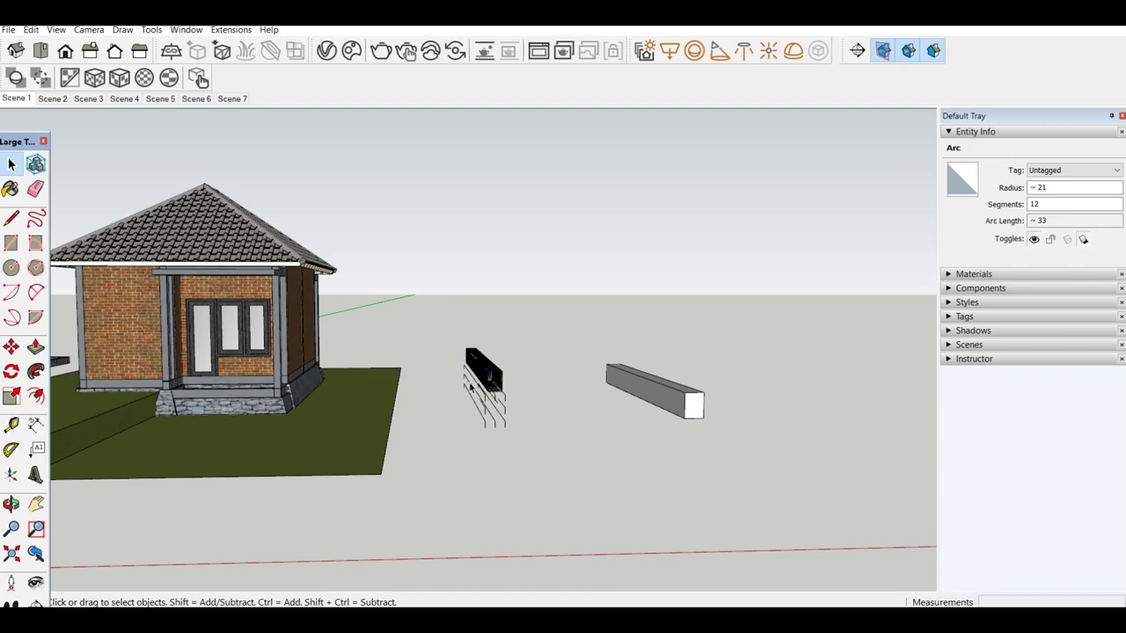